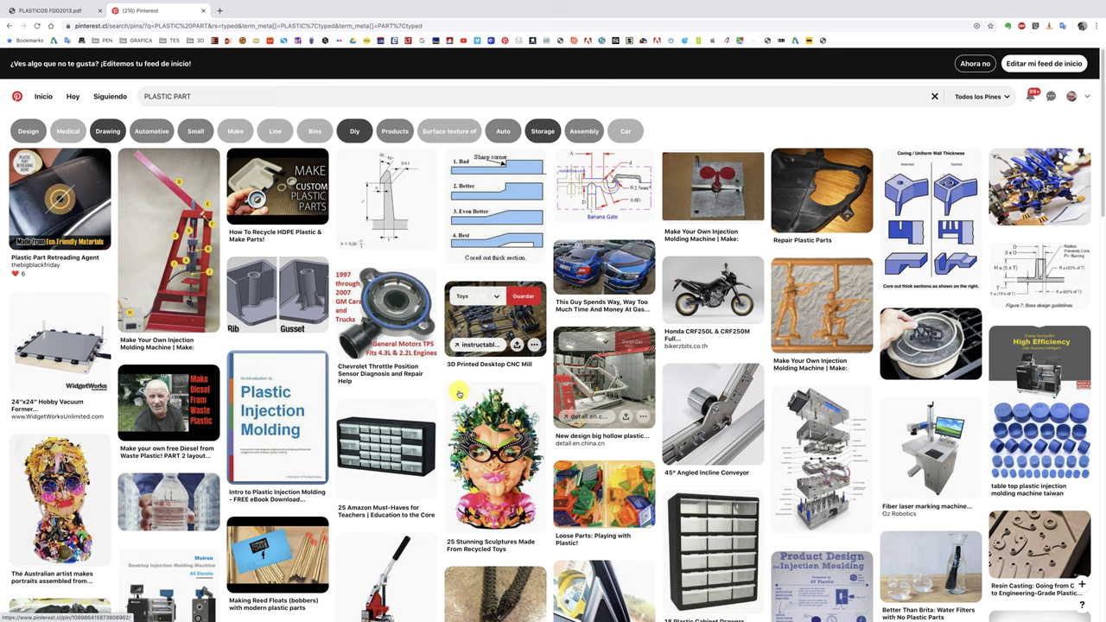
# Open the Snap Fits pin, then a related acomold.com pin on snap-fit undercuts and side holes
pyautogui.scroll(-1, 459, 390)
pyautogui.scroll(-3, 459, 391)
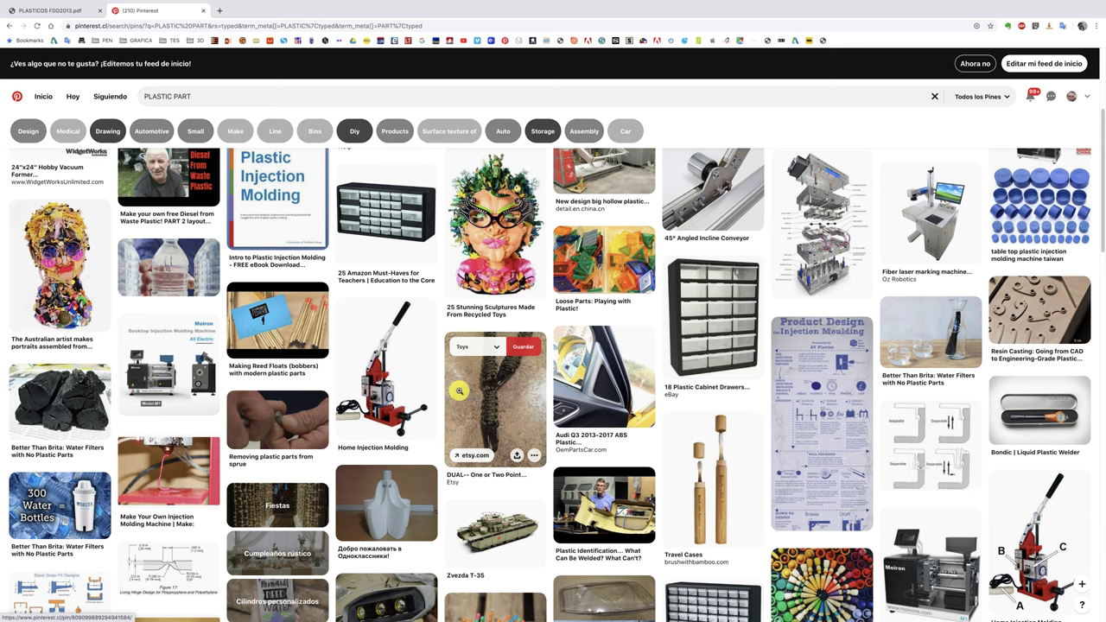
pyautogui.scroll(-1, 513, 384)
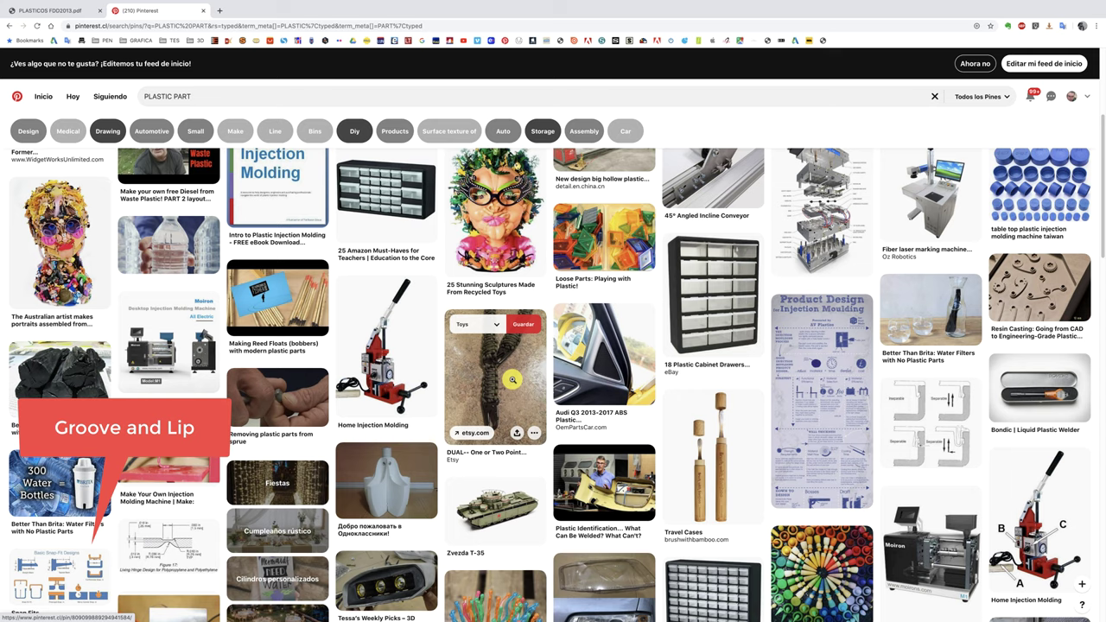
pyautogui.moveTo(60, 583)
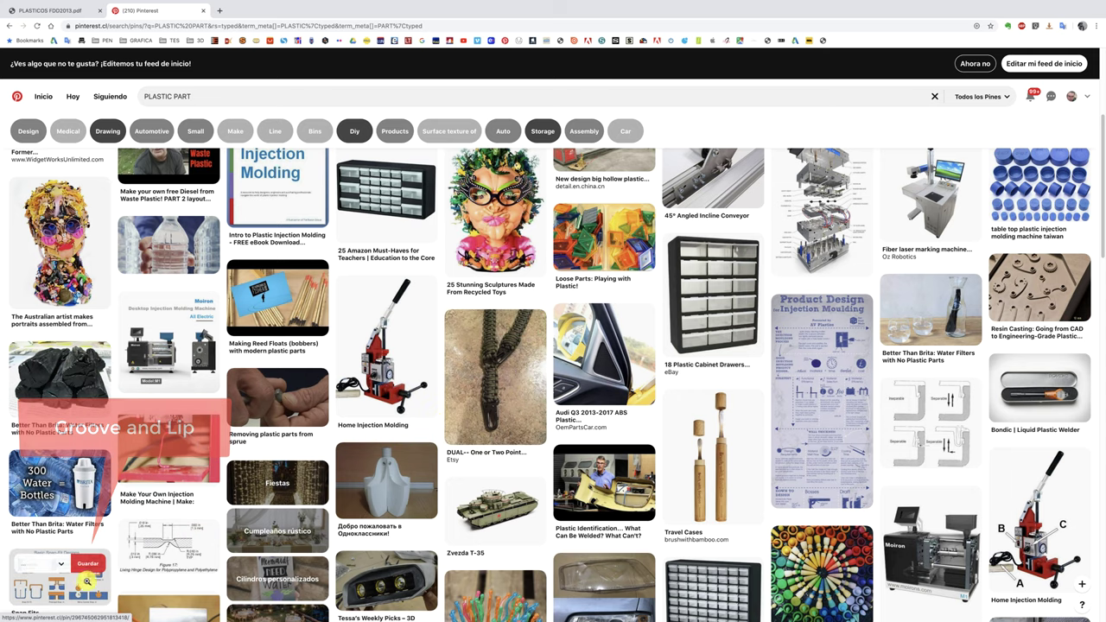
pyautogui.click(76, 581)
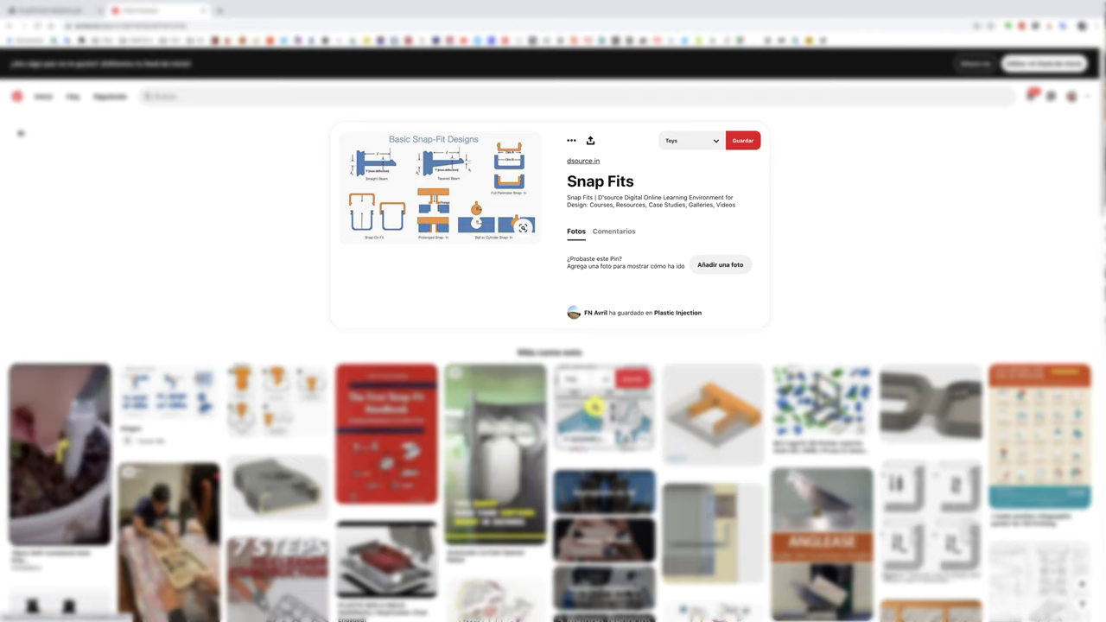
pyautogui.click(595, 407)
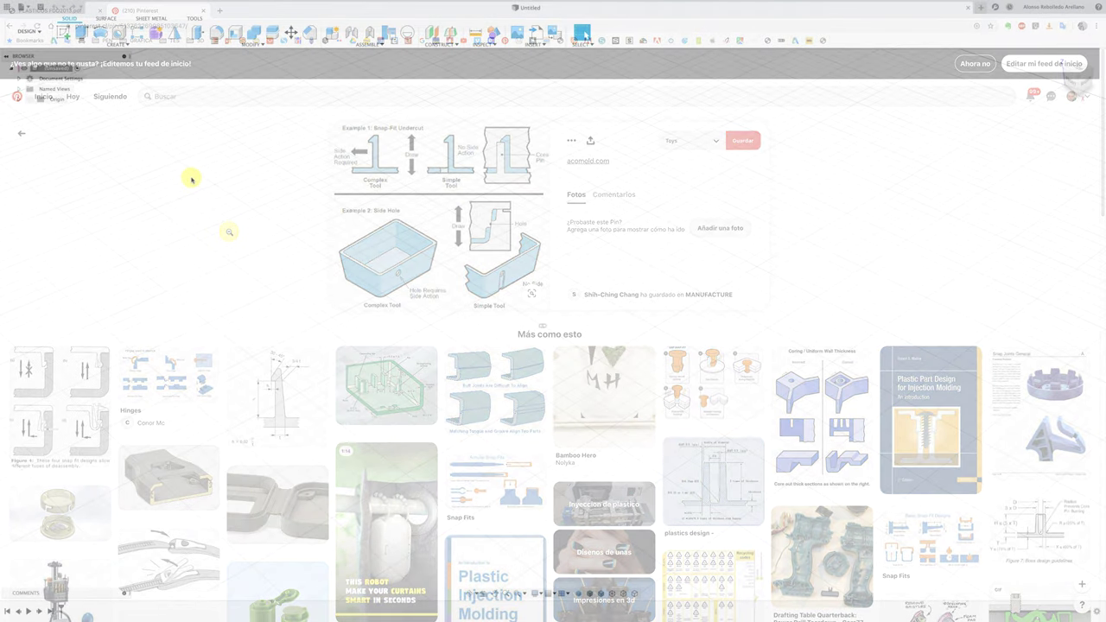
# Sketch a center rectangle at the origin on the horizontal ground plane
pyautogui.click(65, 32)
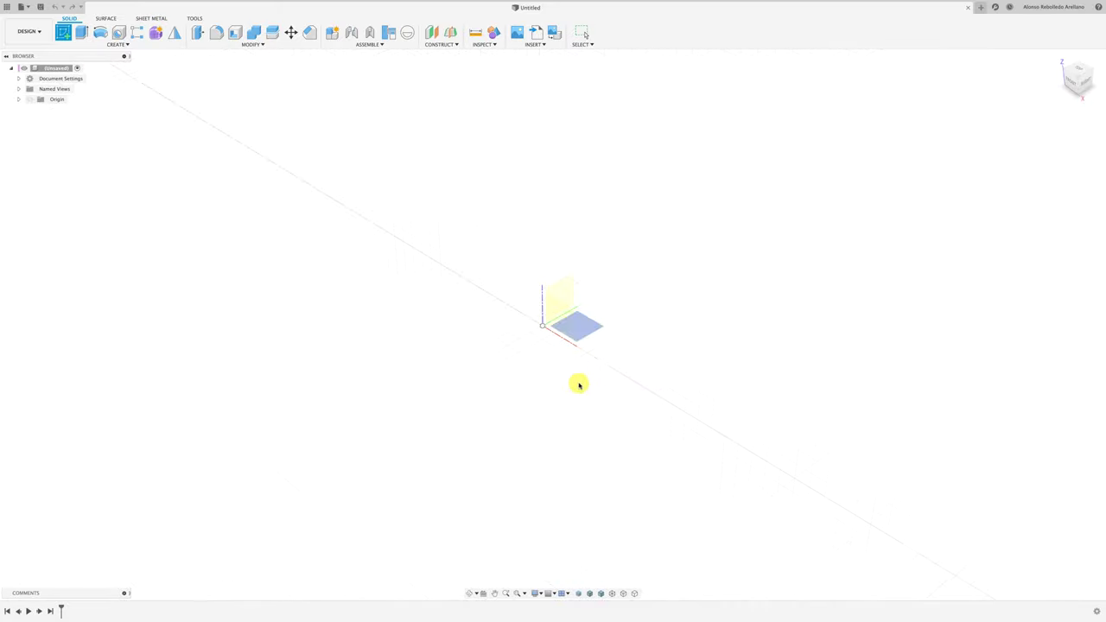
pyautogui.click(599, 325)
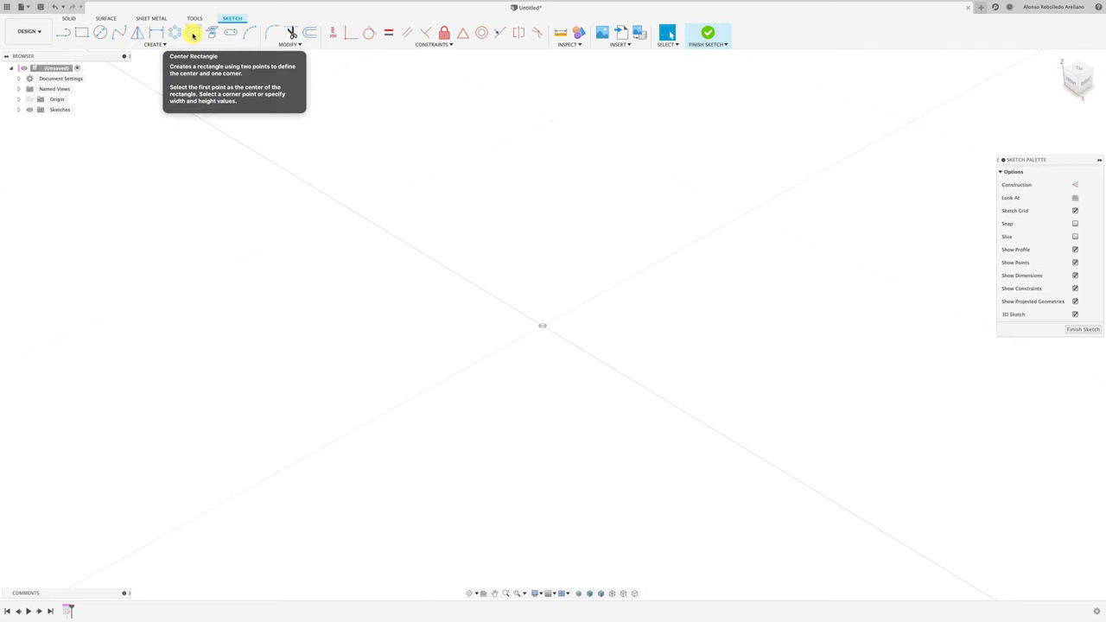
pyautogui.click(193, 33)
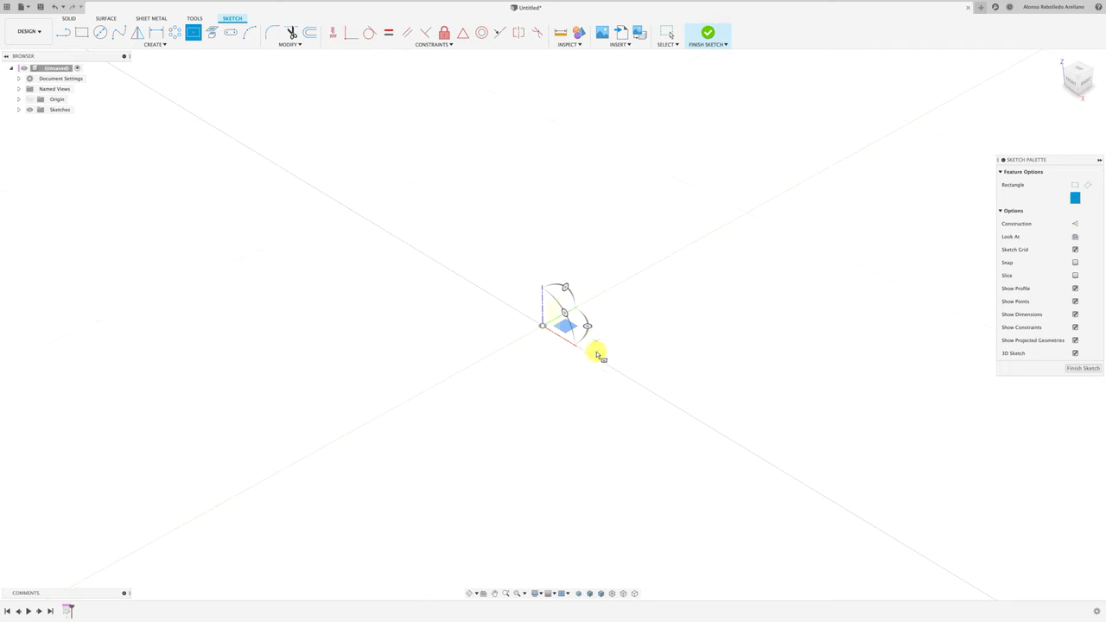
pyautogui.click(542, 326)
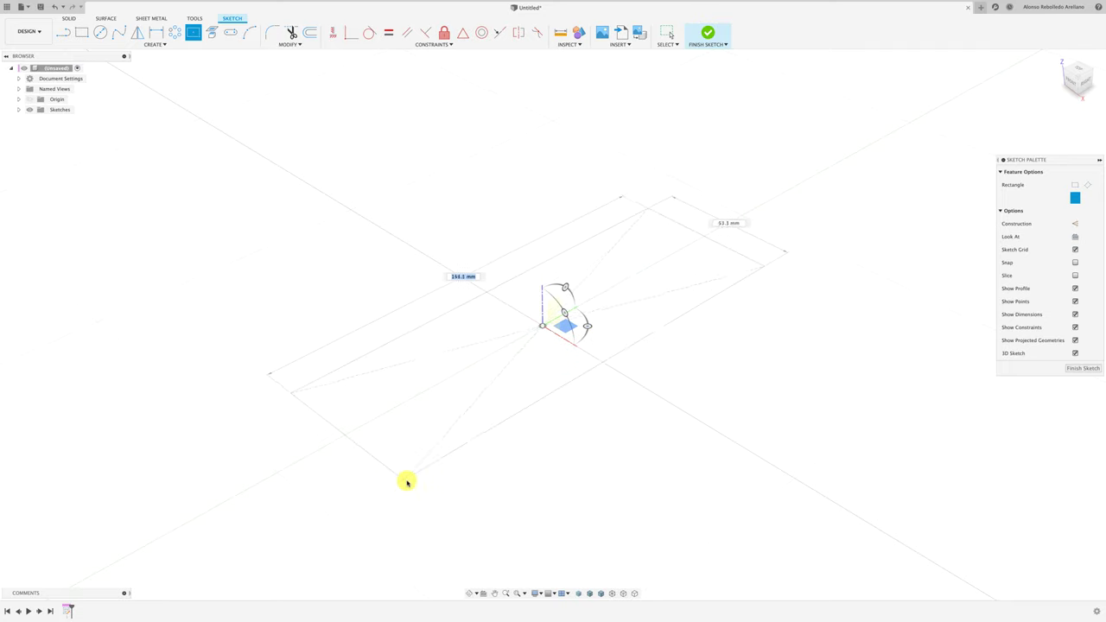
pyautogui.click(376, 519)
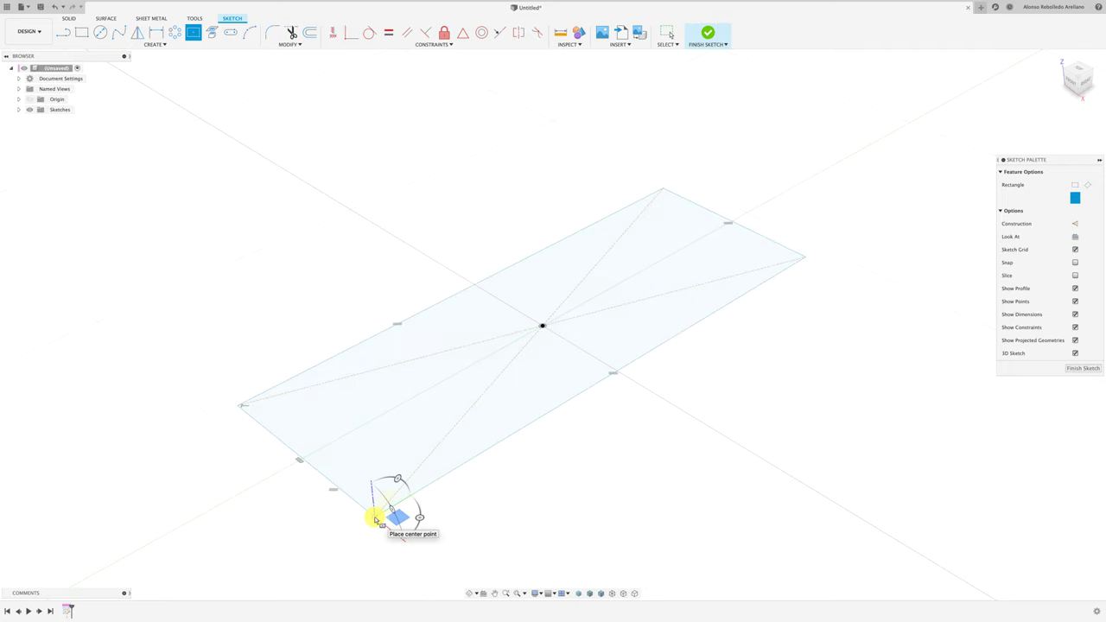
# Dimension the rectangle's length and width to fully constrain it
pyautogui.press('Escape')
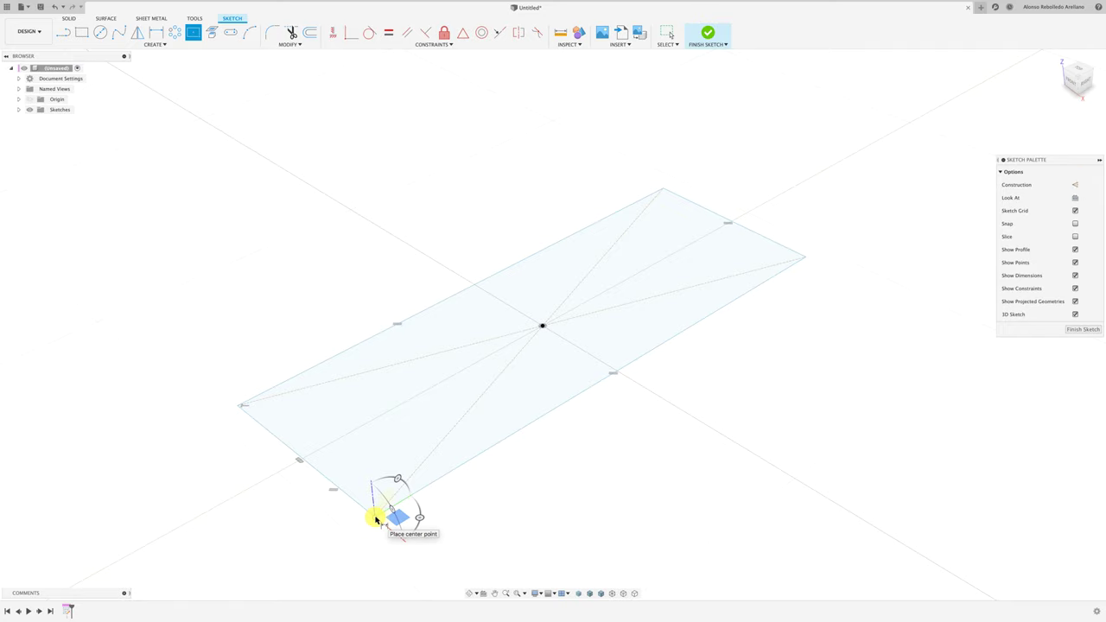
pyautogui.press('d')
pyautogui.click(445, 302)
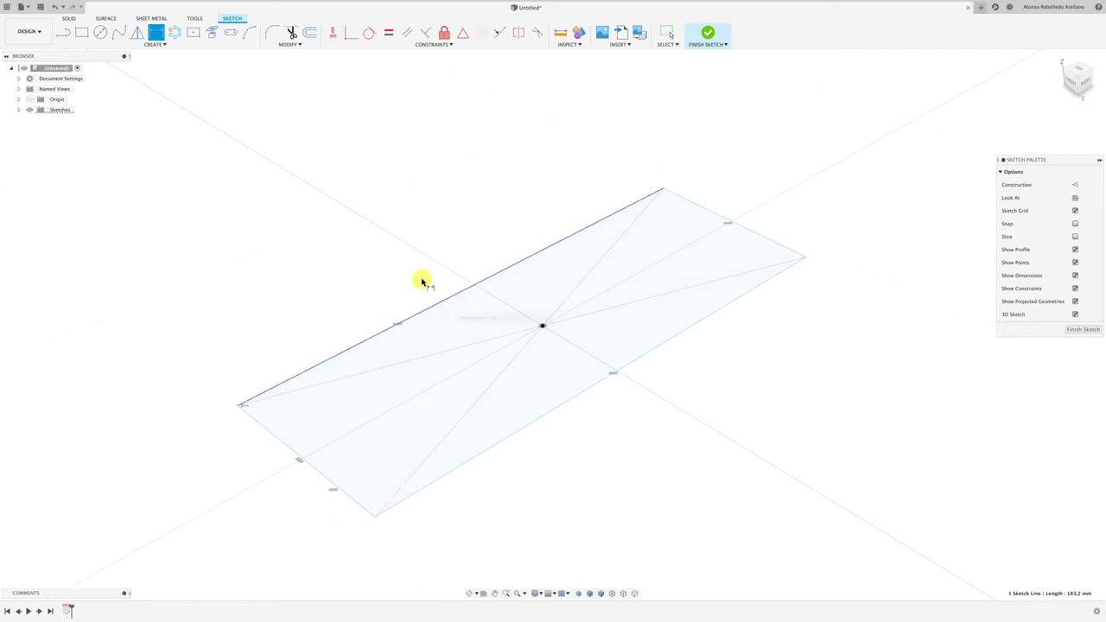
pyautogui.click(421, 265)
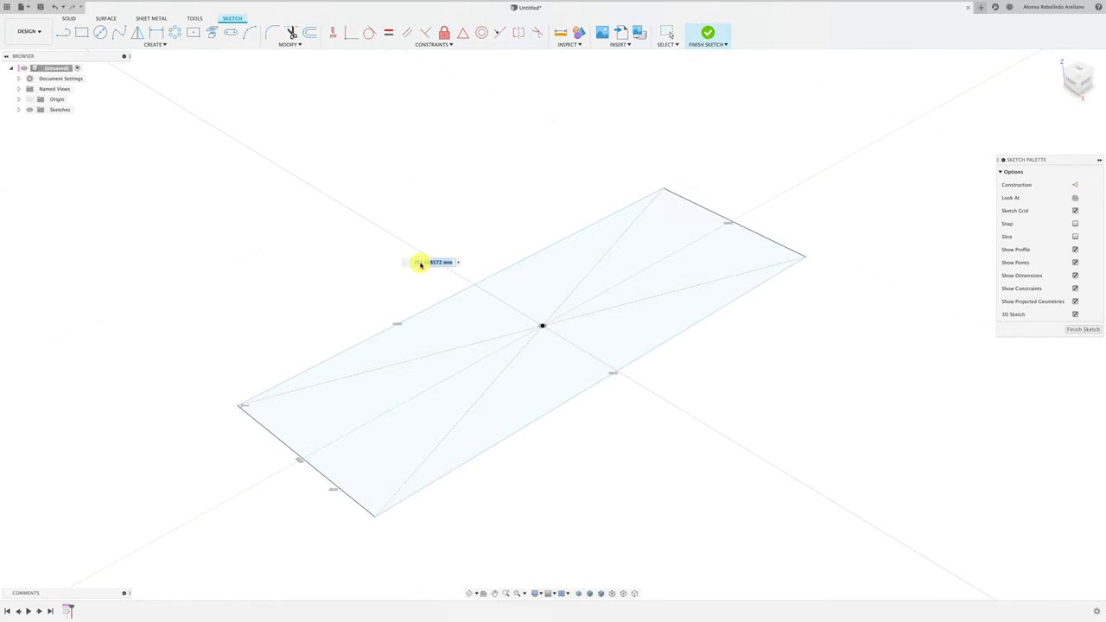
pyautogui.press('Return')
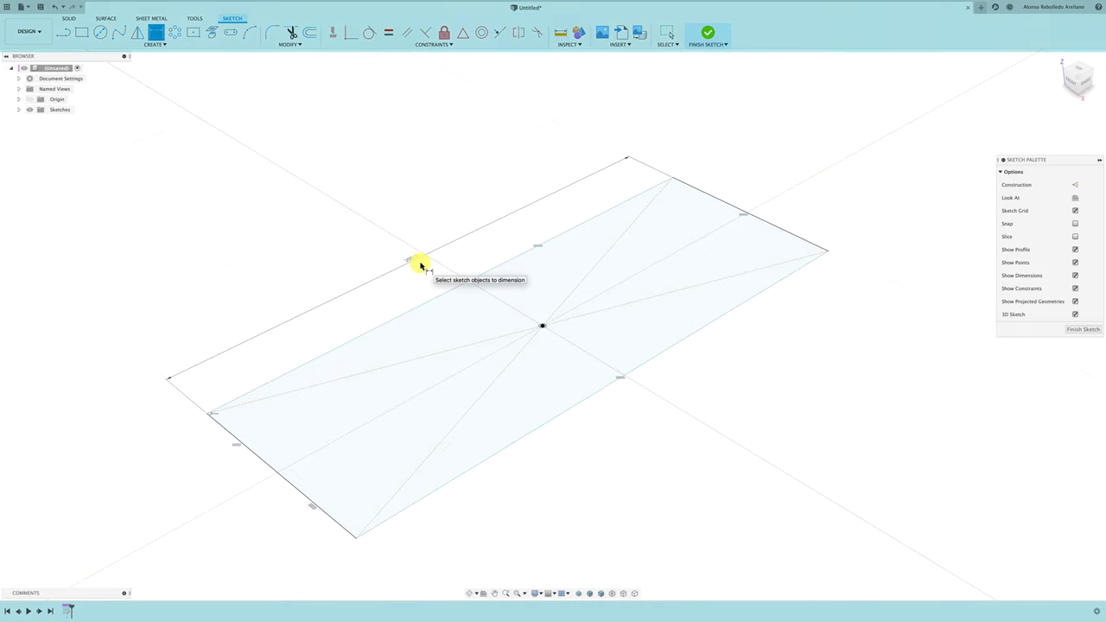
pyautogui.click(737, 211)
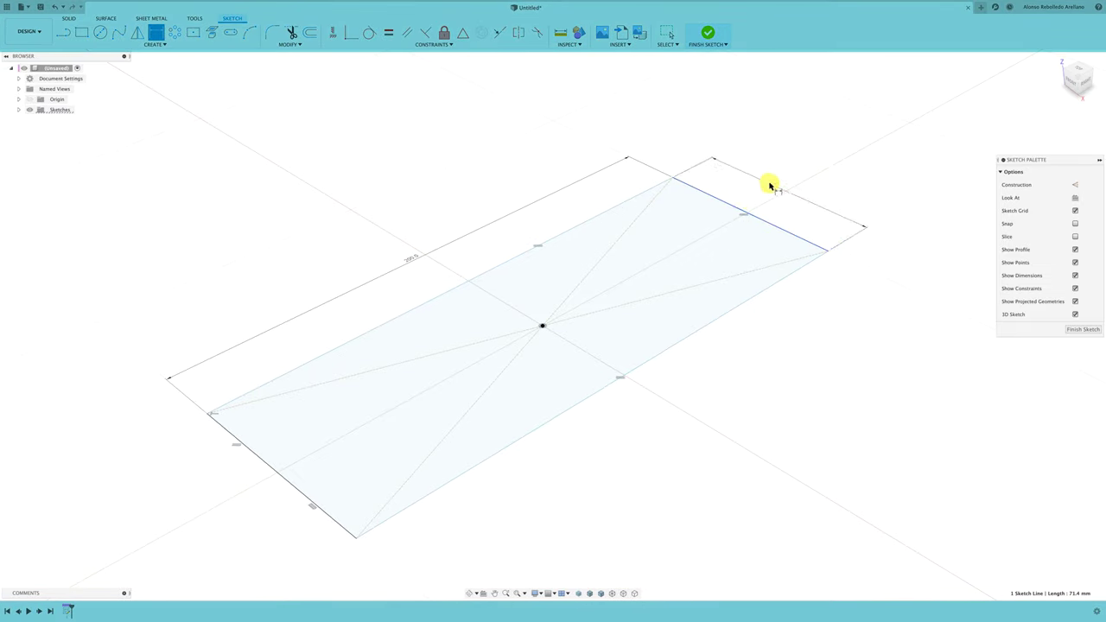
pyautogui.click(769, 184)
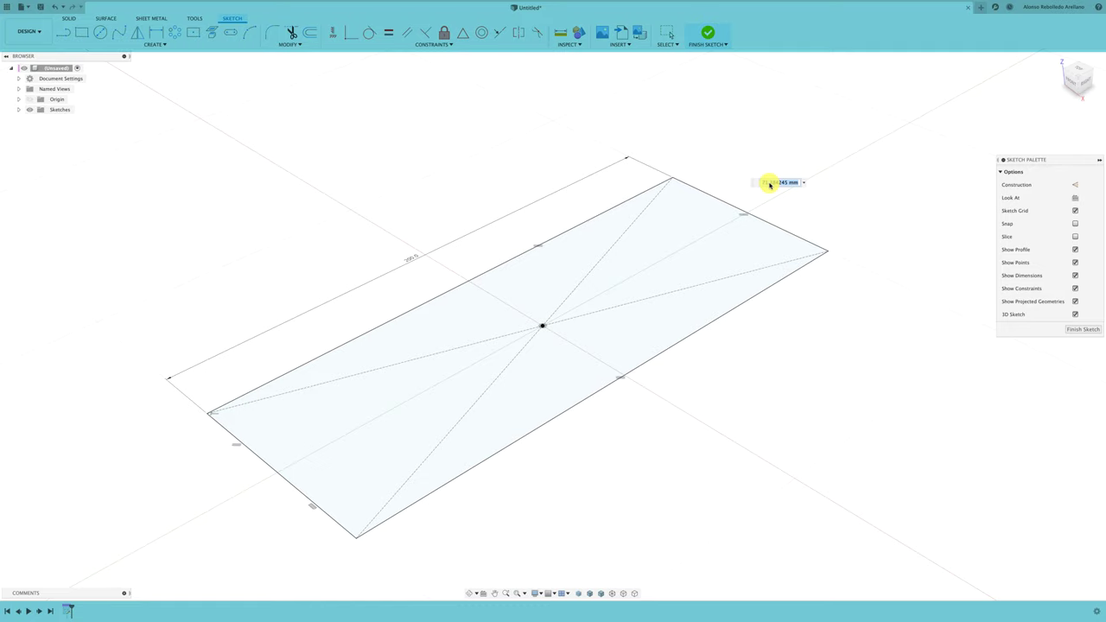
pyautogui.press('Return')
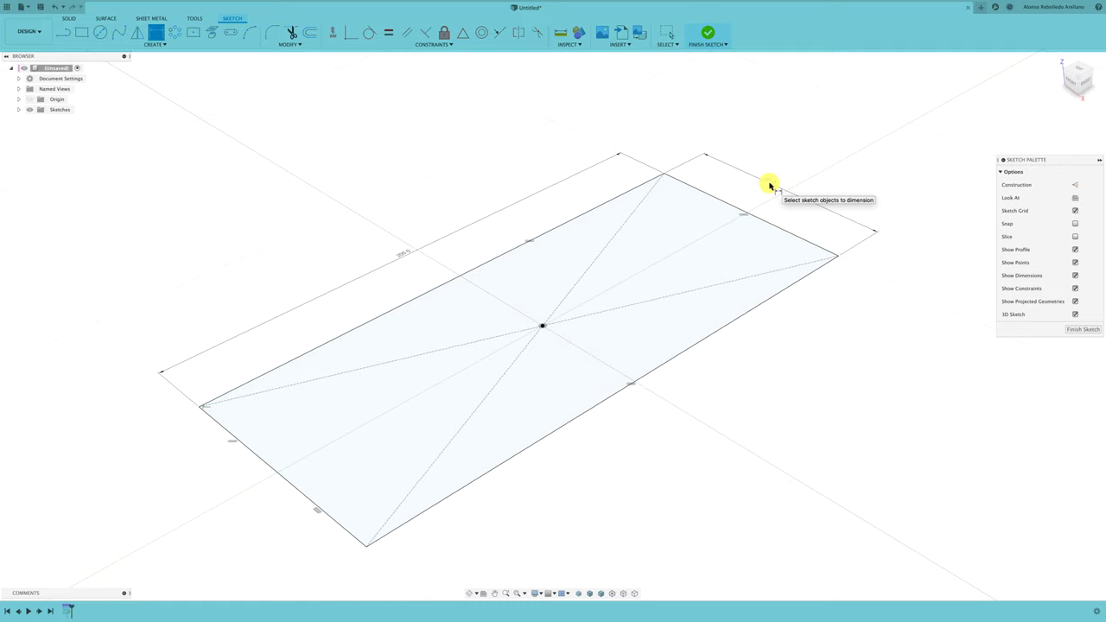
pyautogui.scroll(-1, 329, 179)
pyautogui.scroll(-1, 326, 181)
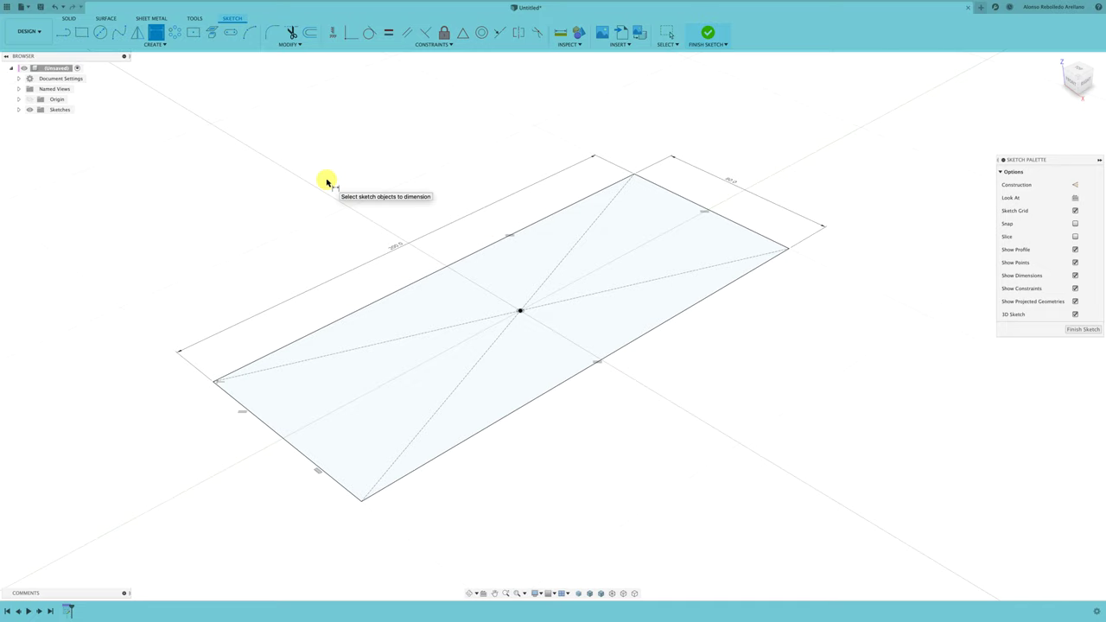
# Extrude the rectangle profile 70 mm upward into a solid box
pyautogui.press('e')
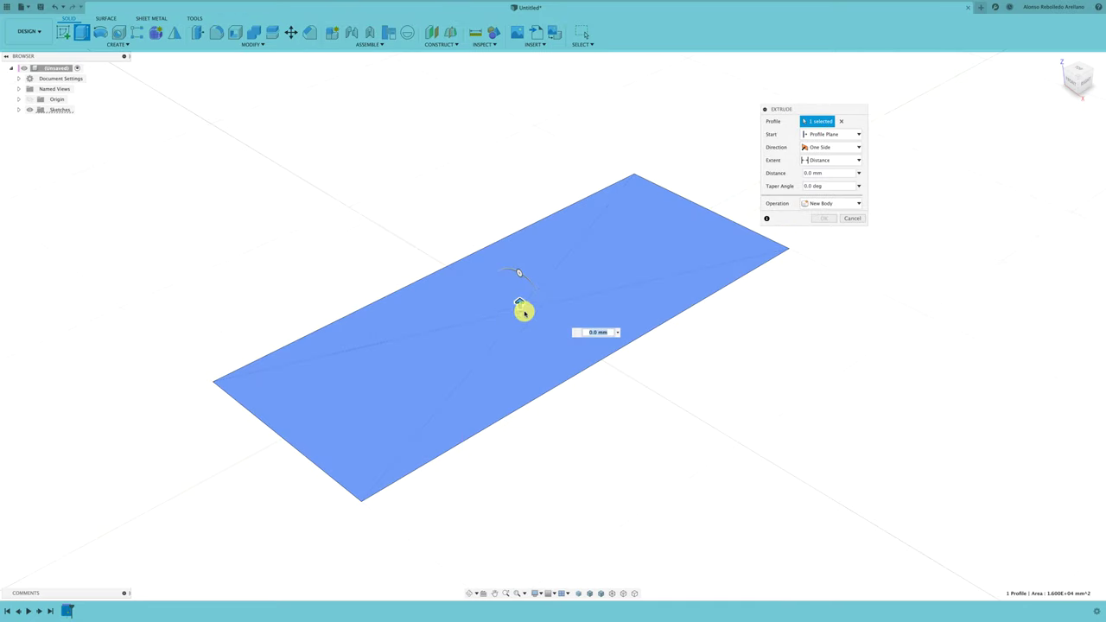
pyautogui.moveTo(524, 312); pyautogui.dragTo(521, 170)
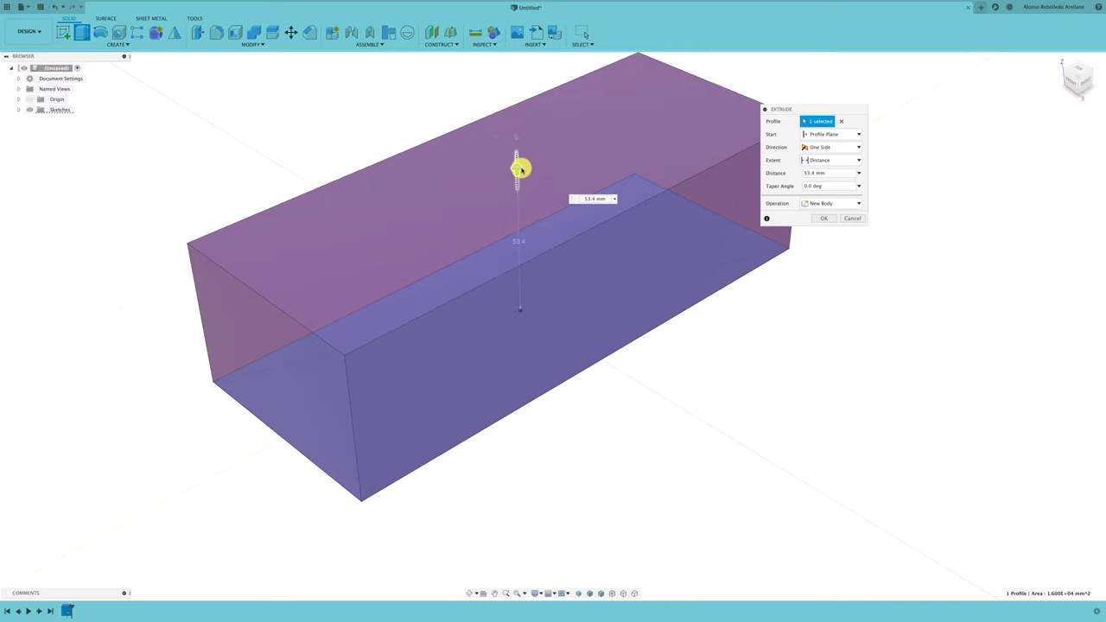
pyautogui.write('0')
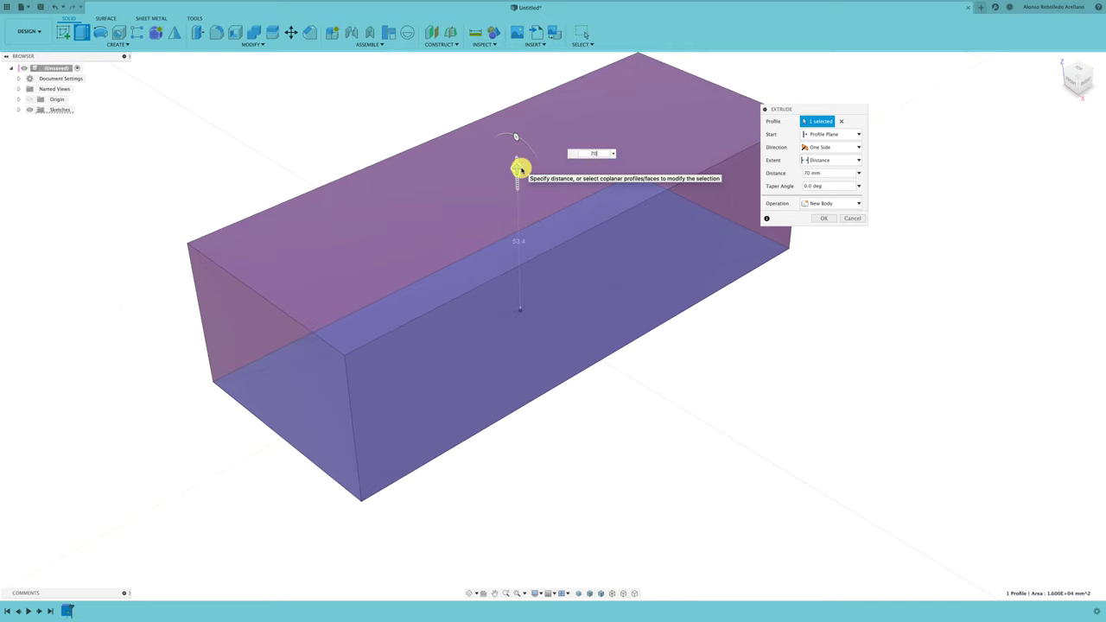
pyautogui.press('Return')
pyautogui.scroll(-2, 829, 388)
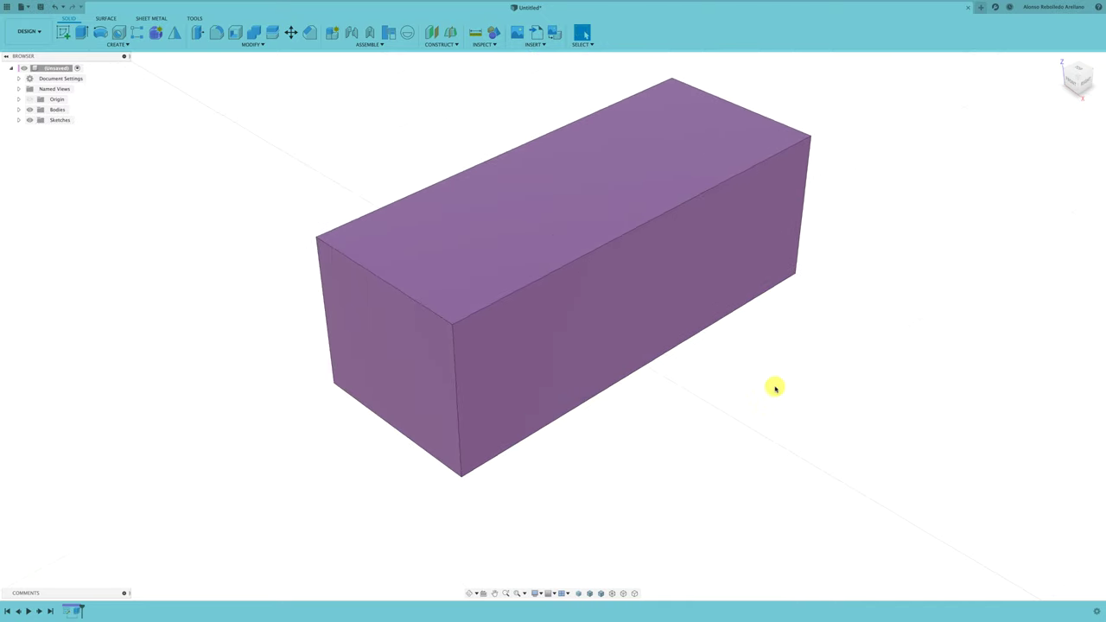
pyautogui.moveTo(766, 388)
pyautogui.mouseDown(button='middle')
pyautogui.moveTo(700, 430)
pyautogui.moveTo(358, 208)
pyautogui.mouseUp(button='middle')
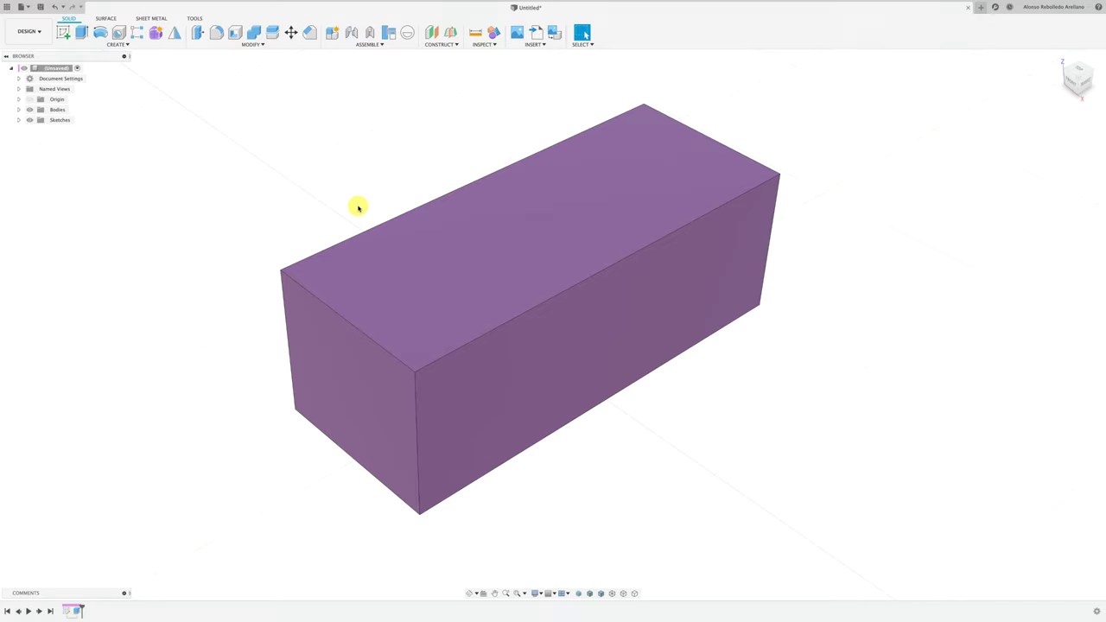
# Round the four vertical corner edges of the box with a 20 mm fillet
pyautogui.click(217, 34)
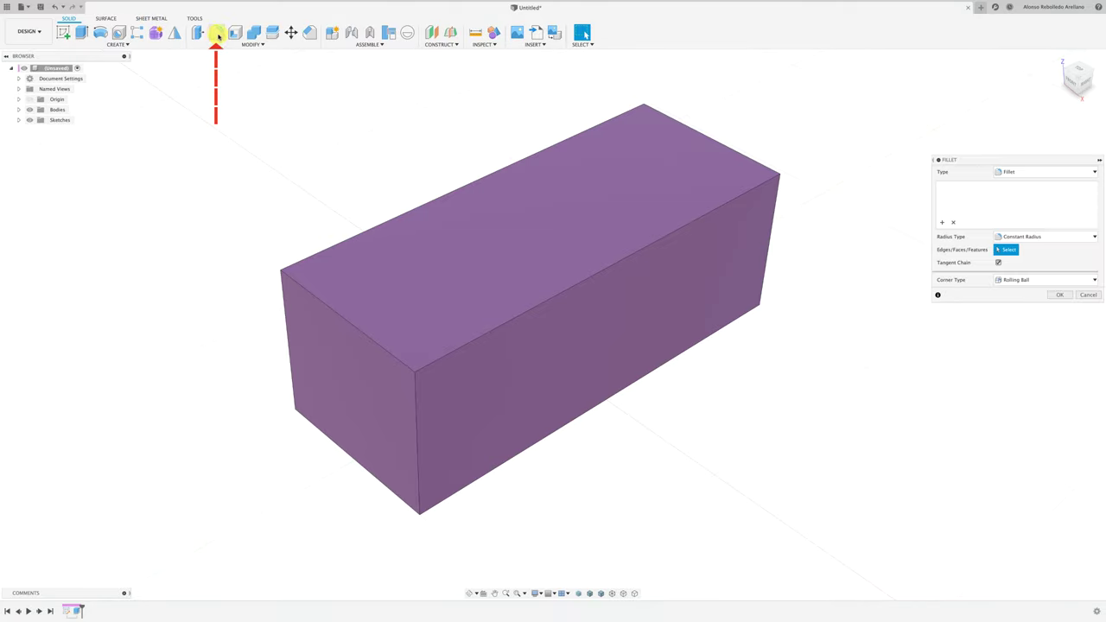
pyautogui.click(291, 362)
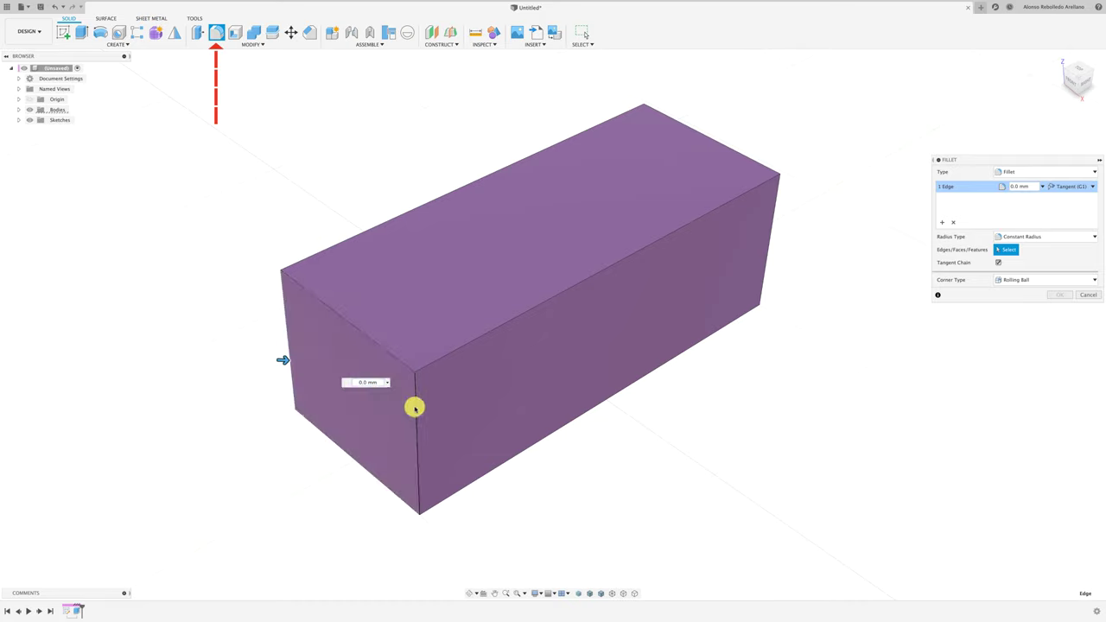
pyautogui.click(415, 407)
pyautogui.click(772, 233)
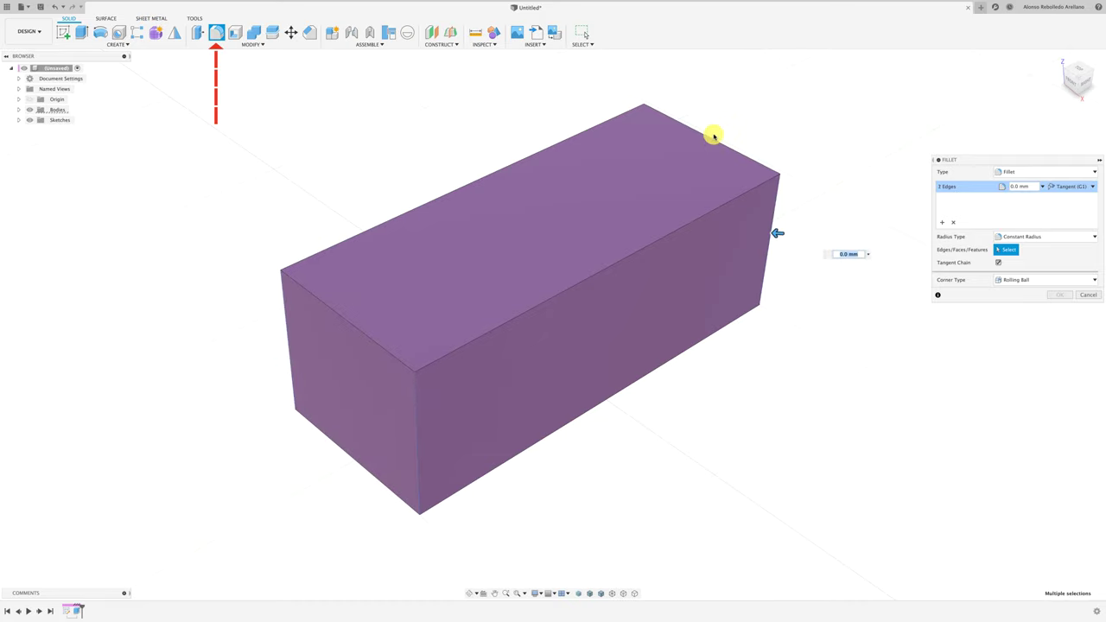
pyautogui.keyDown('shift'); pyautogui.moveTo(644, 124); pyautogui.dragTo(694, 284, button='middle'); pyautogui.keyUp('shift')
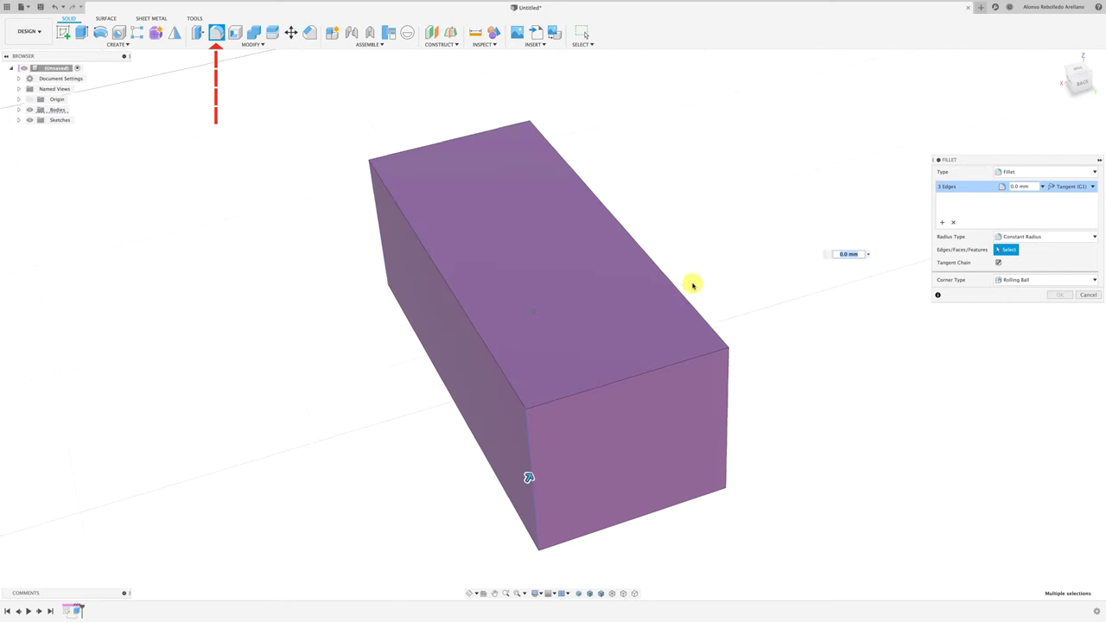
pyautogui.click(724, 378)
pyautogui.moveTo(724, 378); pyautogui.dragTo(714, 372)
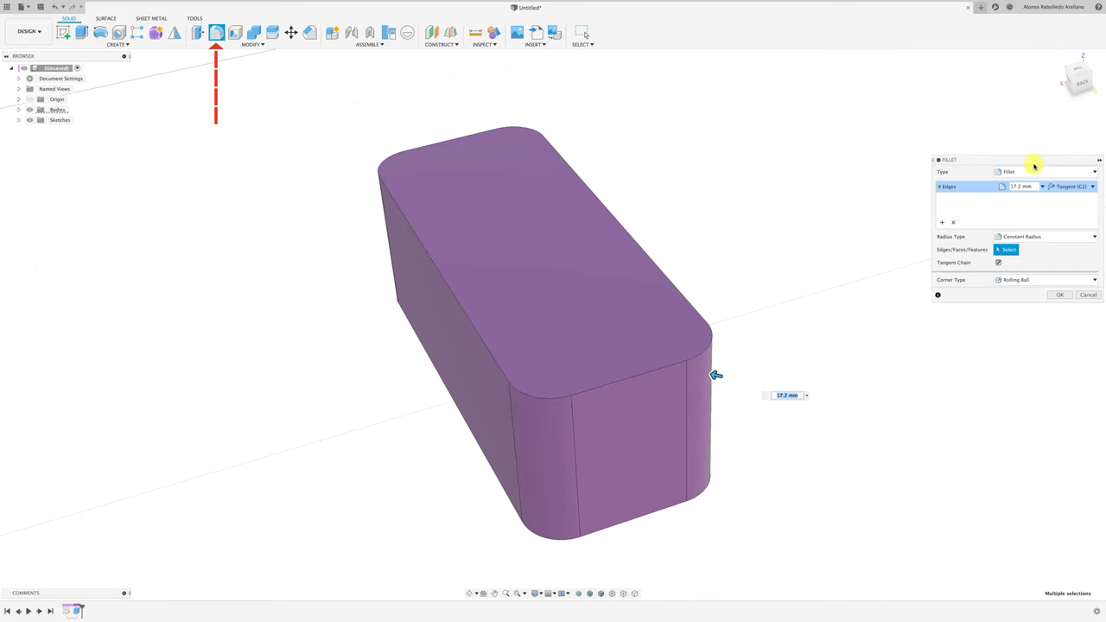
pyautogui.moveTo(1029, 161); pyautogui.dragTo(739, 104)
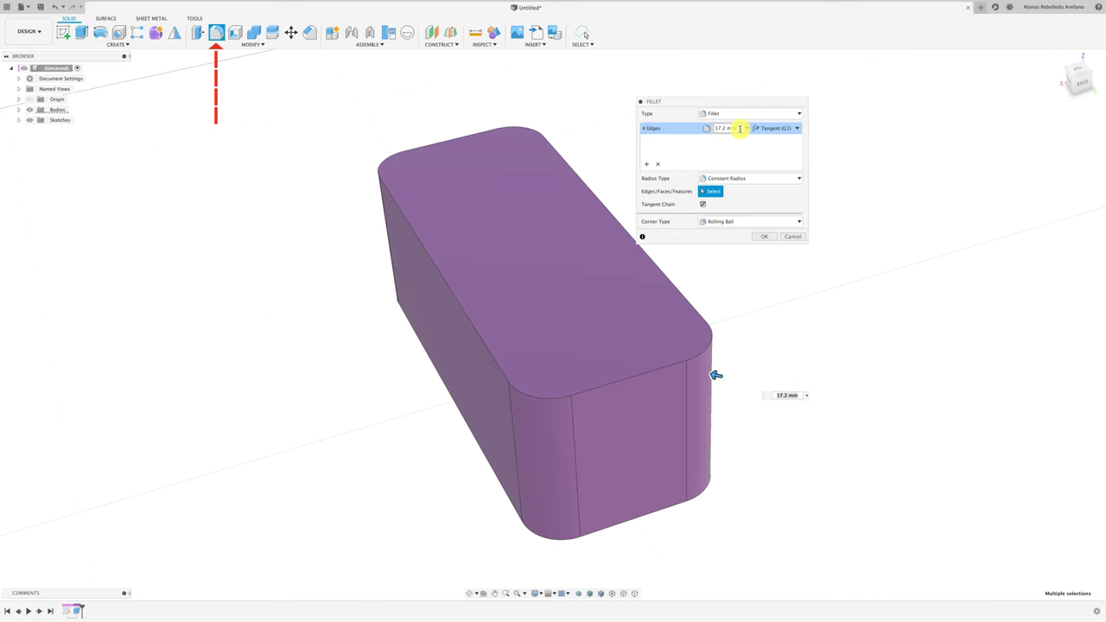
pyautogui.moveTo(728, 128); pyautogui.dragTo(701, 127)
pyautogui.write('20')
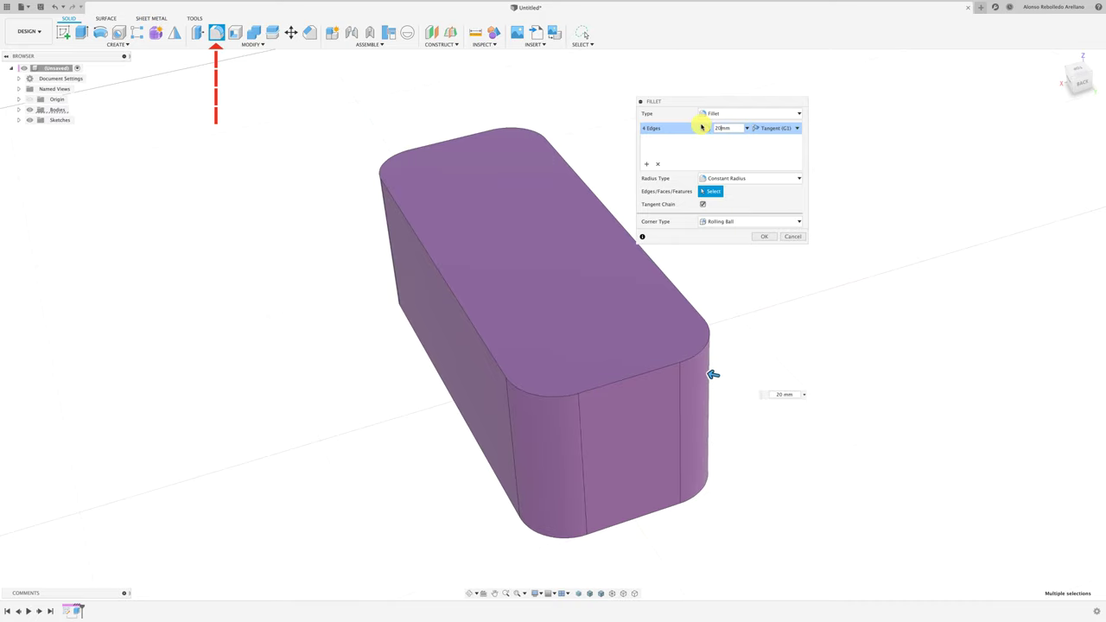
pyautogui.press('Return')
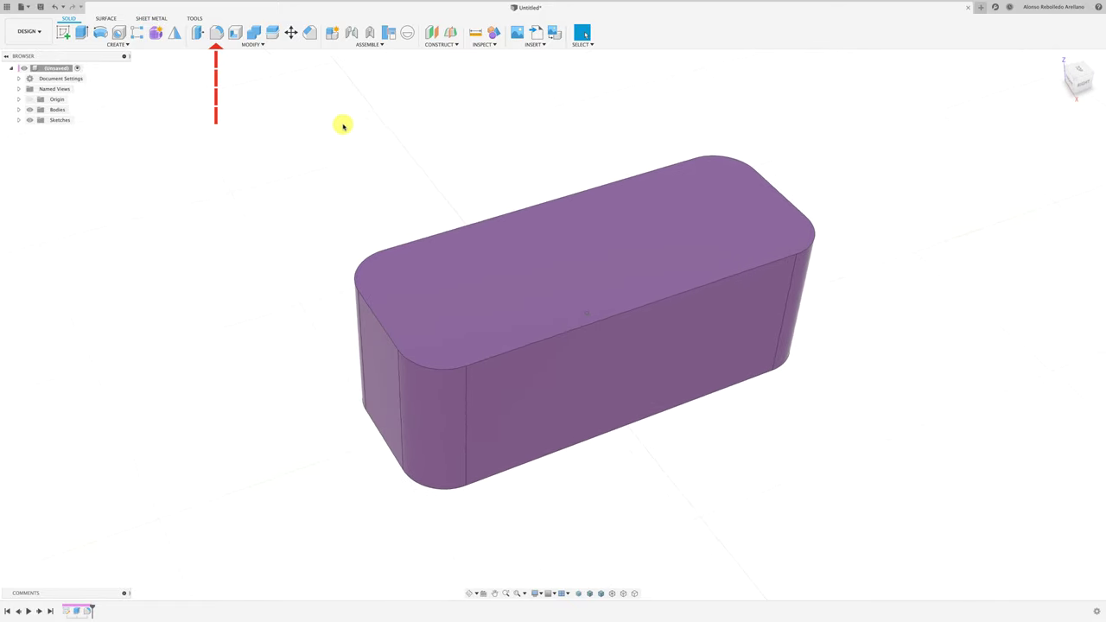
# Fillet the top and bottom edge chains with an 11.9 mm radius
pyautogui.click(216, 32)
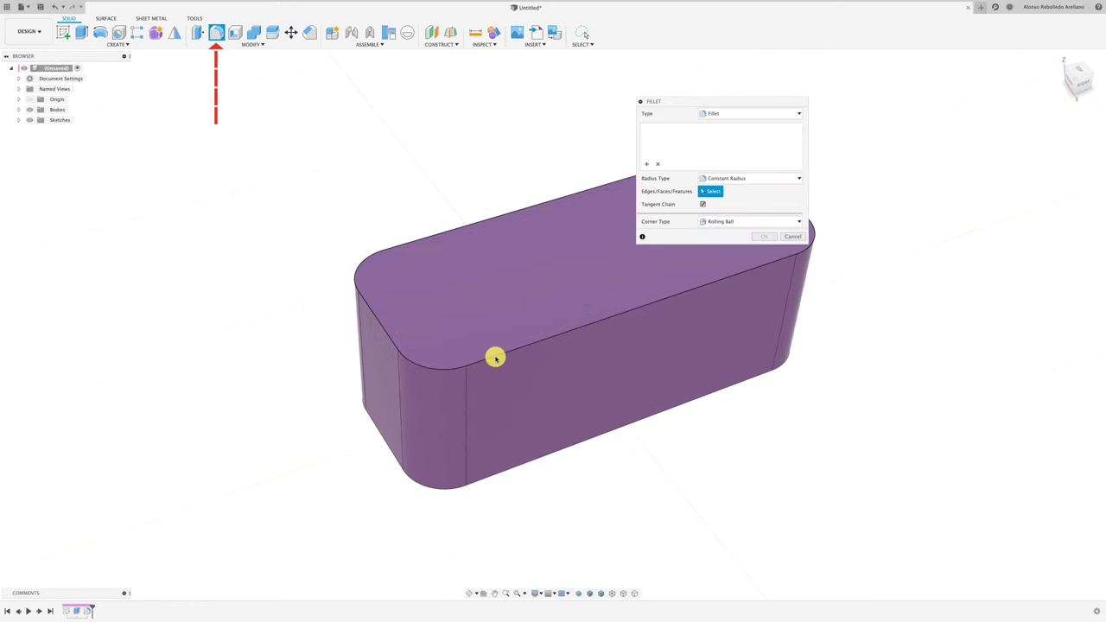
pyautogui.click(497, 358)
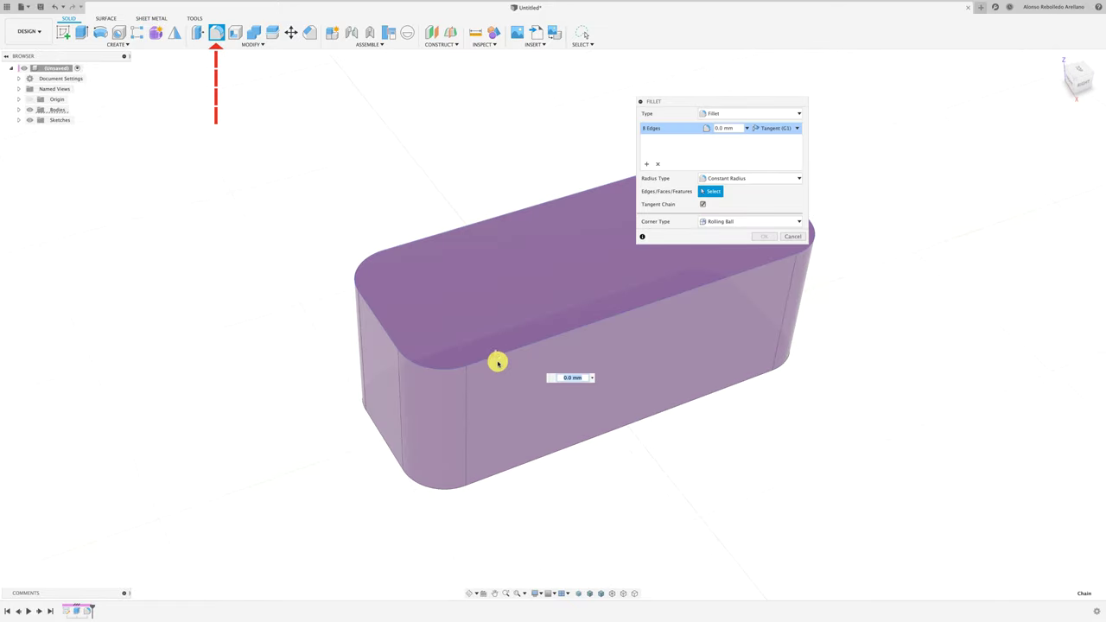
pyautogui.click(530, 463)
pyautogui.moveTo(532, 467); pyautogui.dragTo(529, 457)
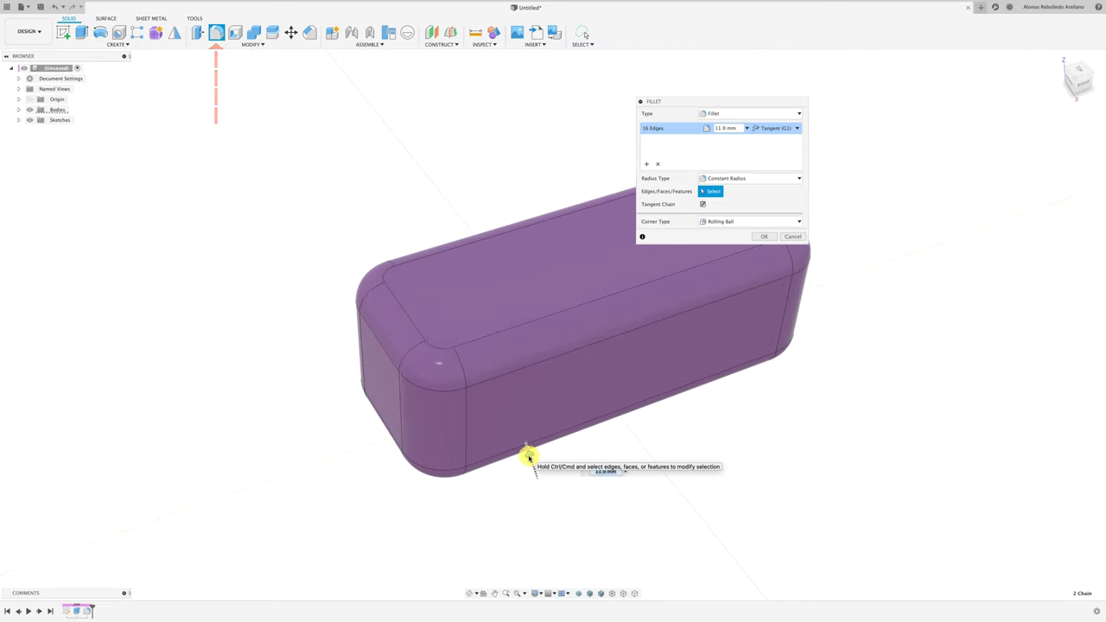
pyautogui.press('Return')
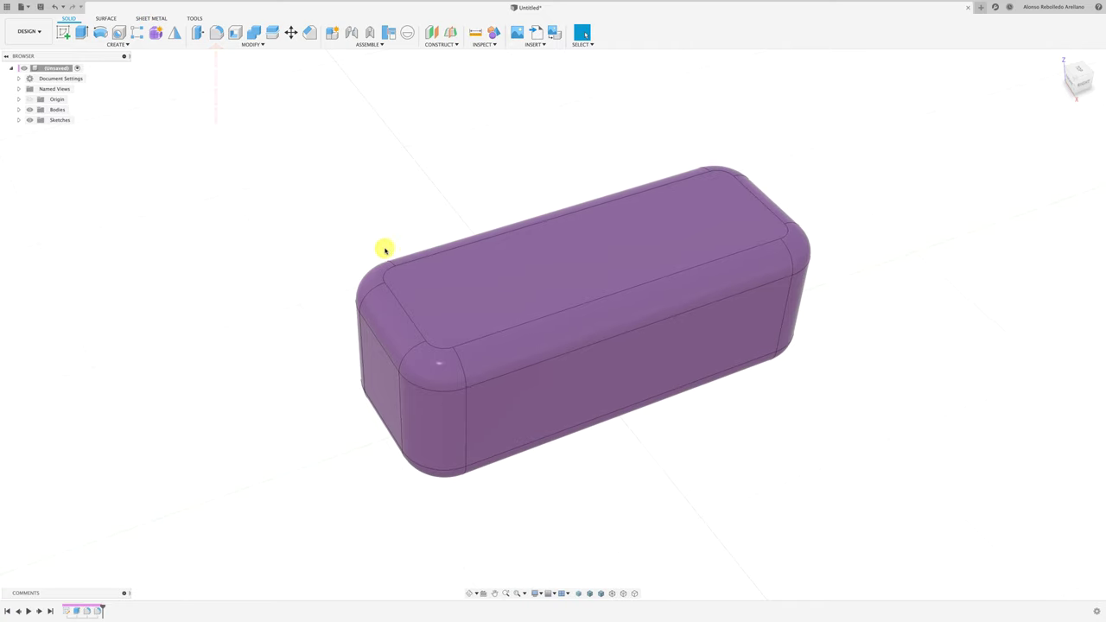
pyautogui.press('F6')
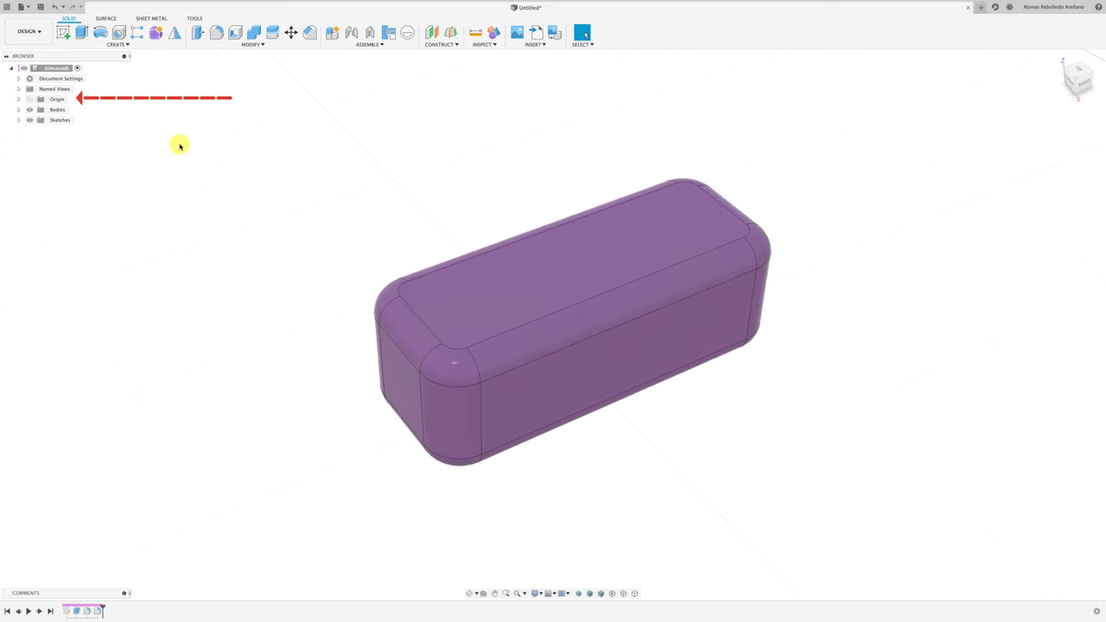
pyautogui.moveTo(52, 99)
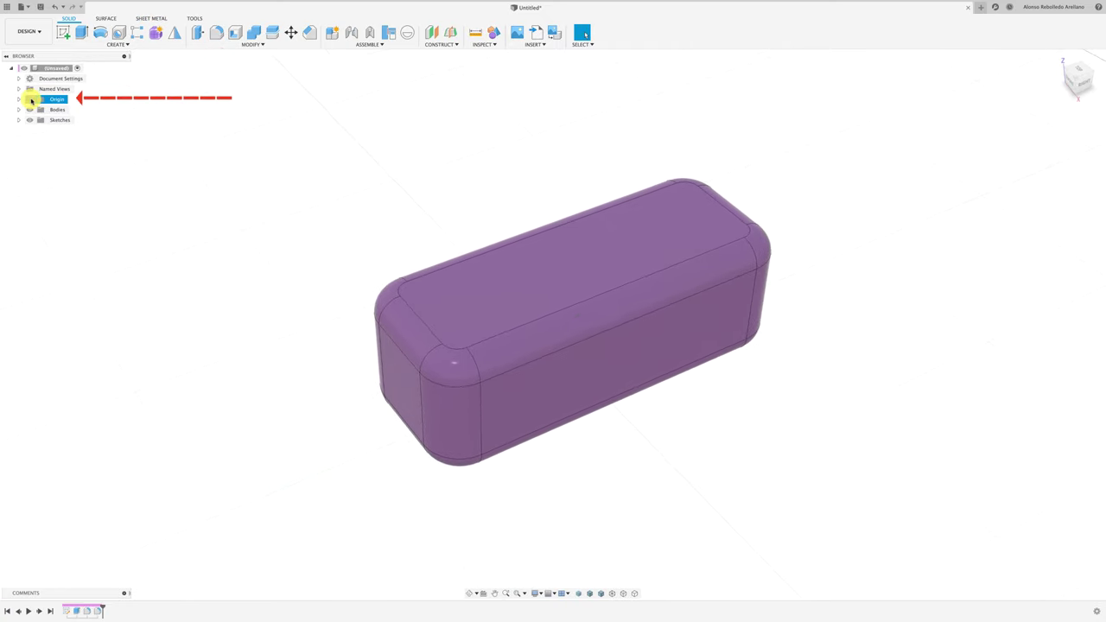
# Show the origin planes, expand the Origin folder and select the YZ plane
pyautogui.click(30, 99)
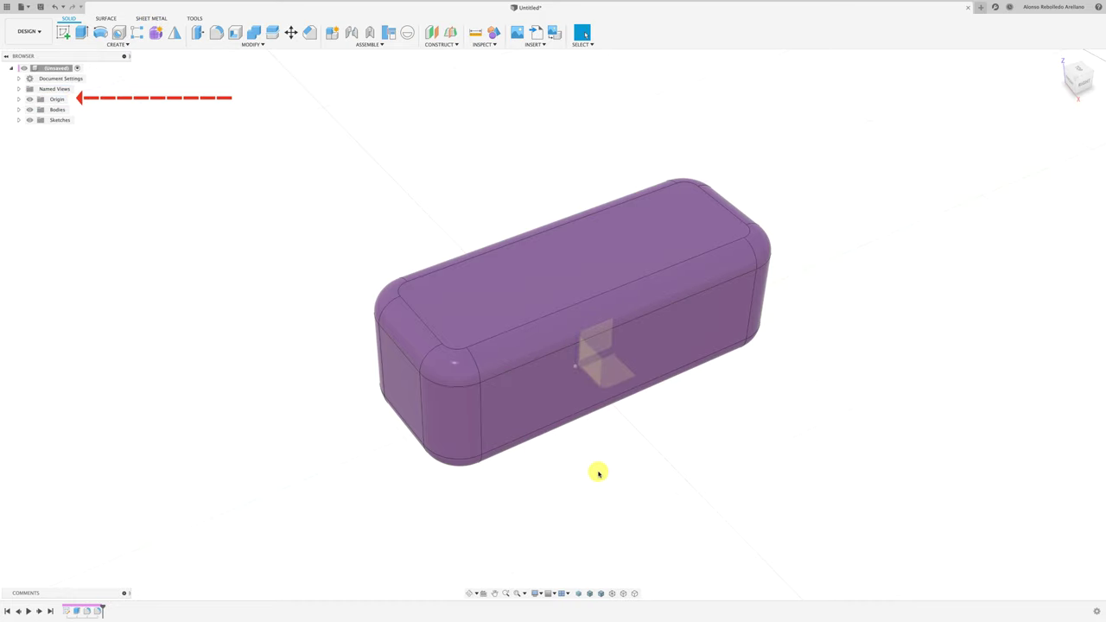
pyautogui.moveTo(598, 474)
pyautogui.keyDown('shift'); pyautogui.mouseDown(button='middle')
pyautogui.moveTo(608, 389)
pyautogui.moveTo(664, 448)
pyautogui.mouseUp(button='middle'); pyautogui.keyUp('shift')
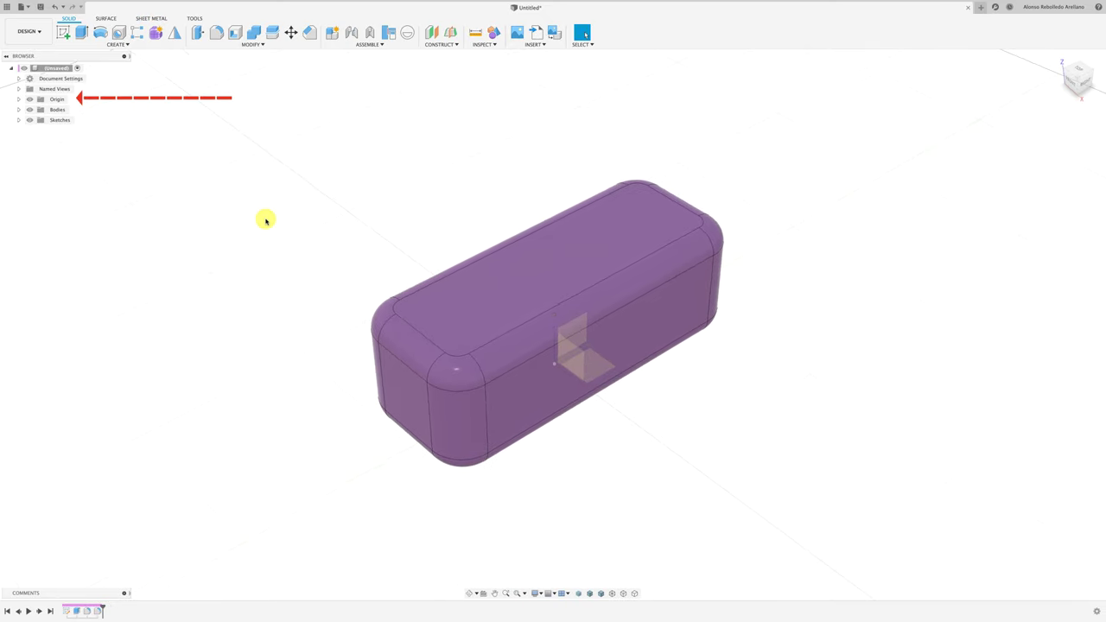
pyautogui.click(19, 99)
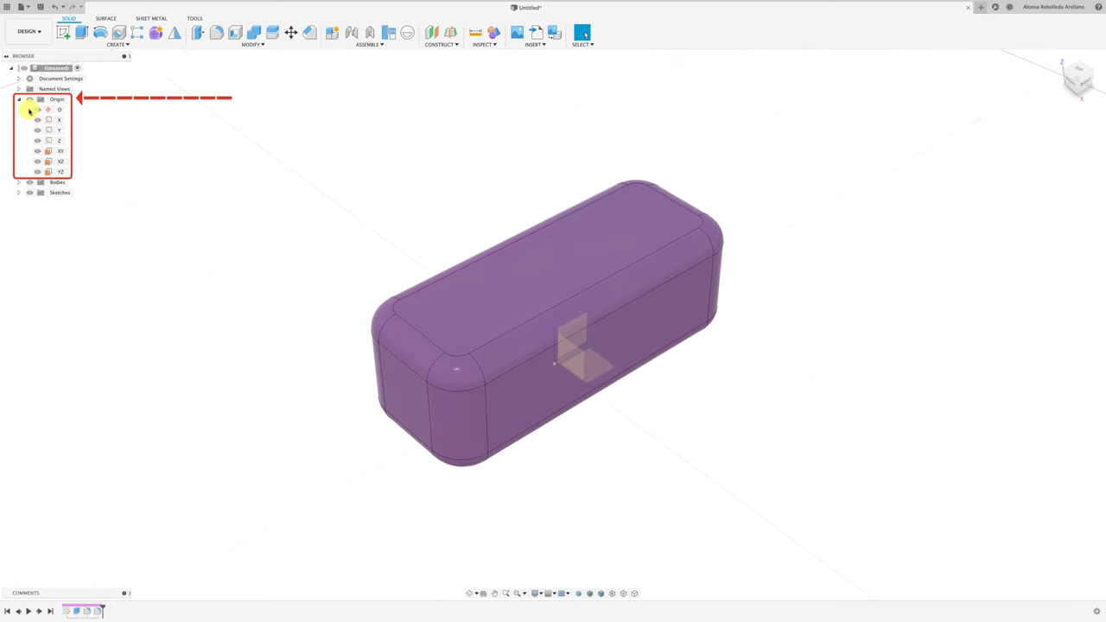
pyautogui.click(59, 171)
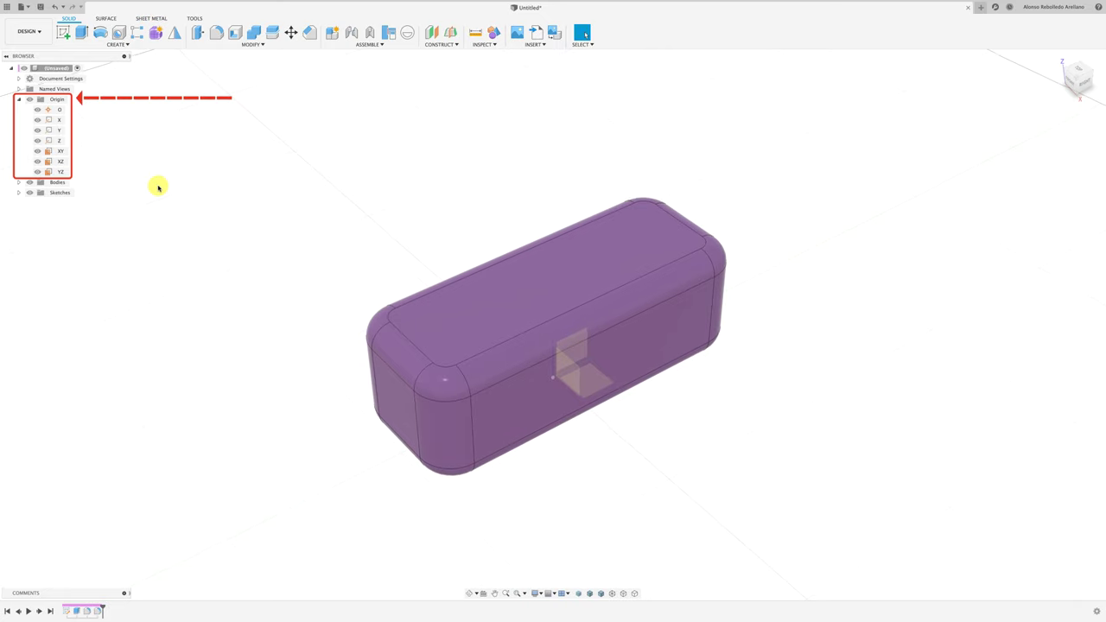
pyautogui.click(56, 151)
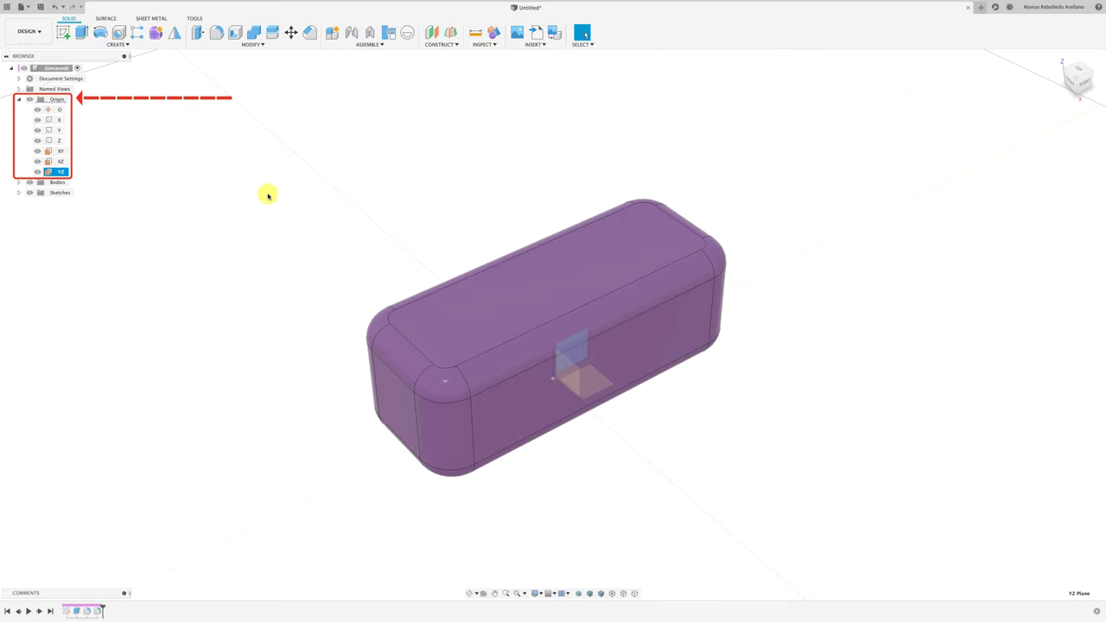
# Start a sketch on the YZ plane and draw line segments across the box
pyautogui.click(63, 34)
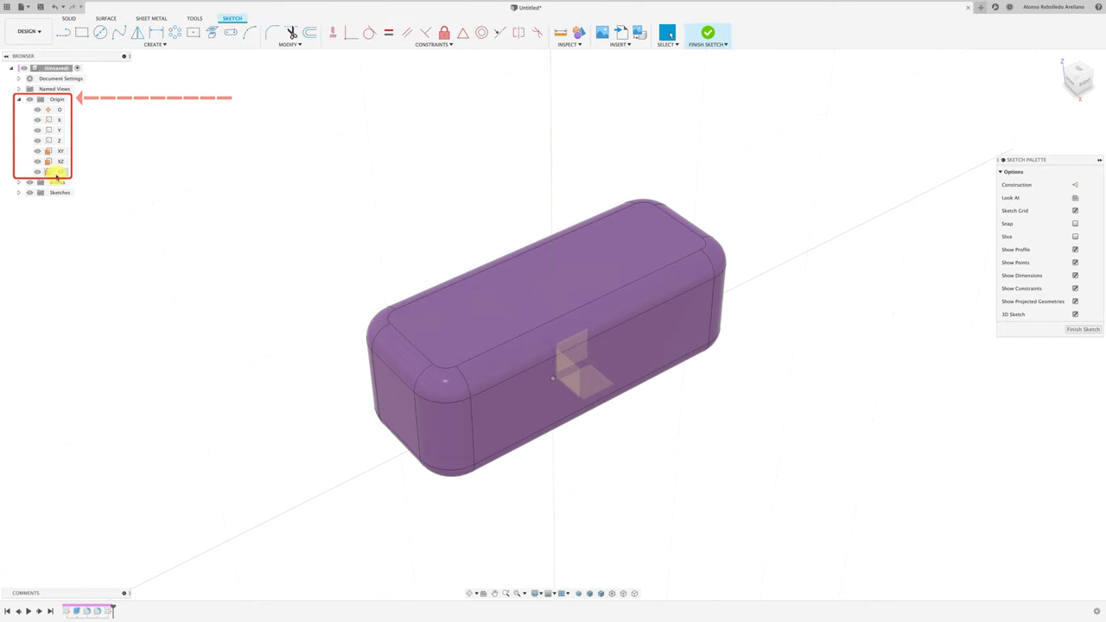
pyautogui.click(57, 173)
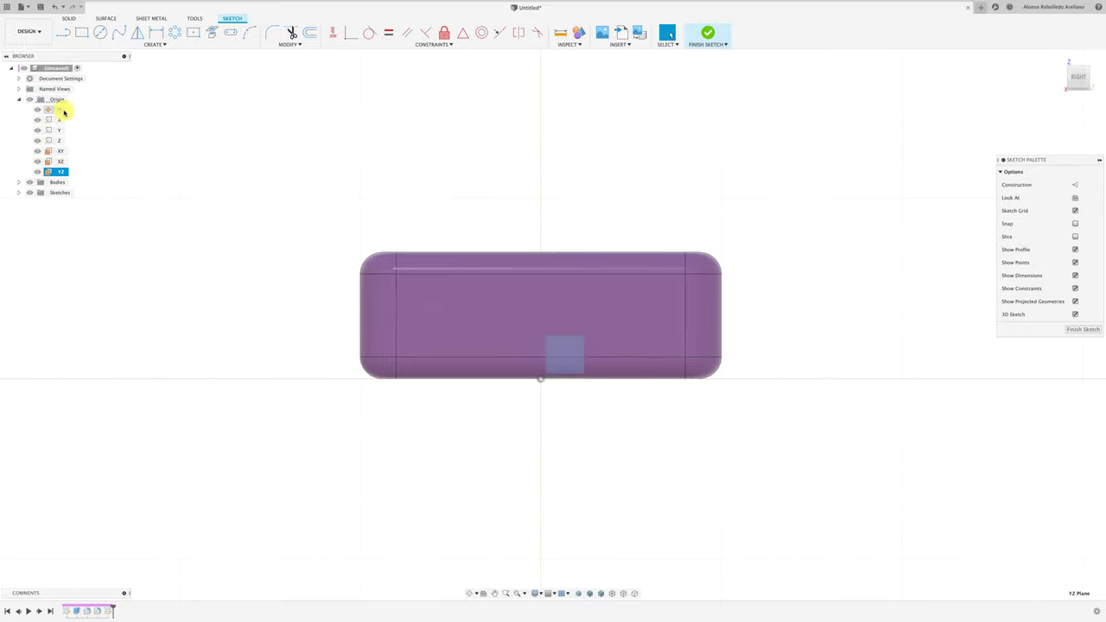
pyautogui.click(71, 37)
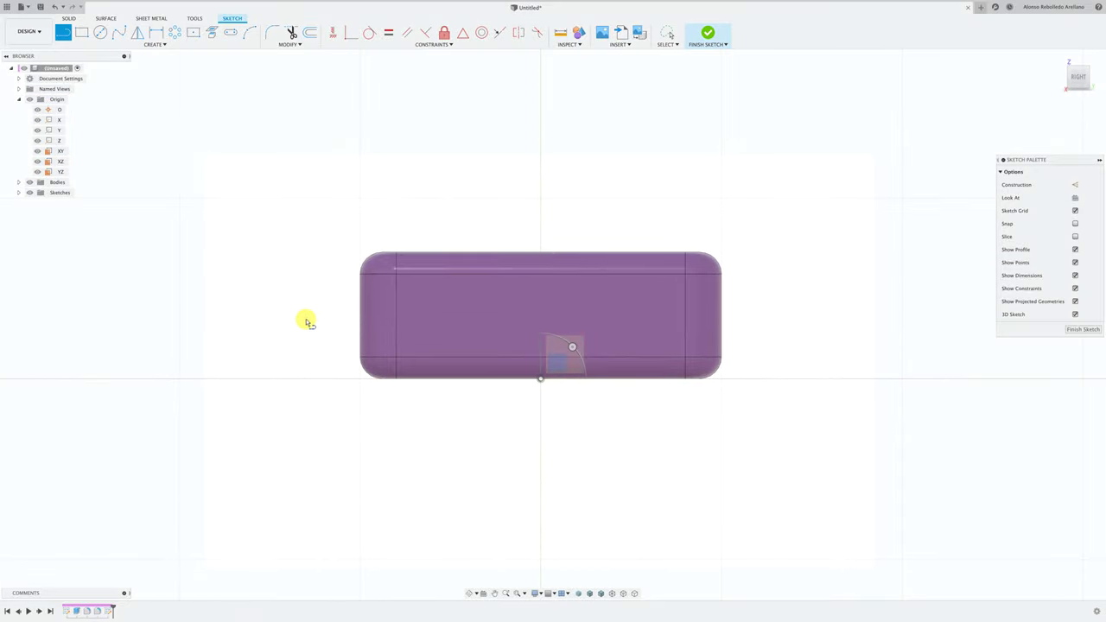
pyautogui.click(265, 301)
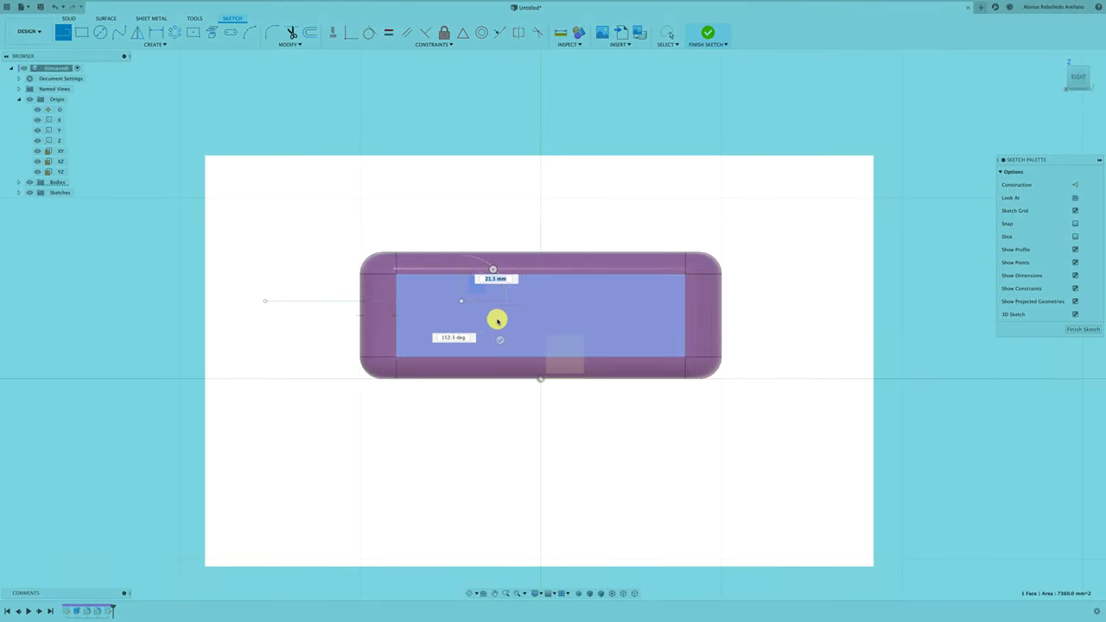
pyautogui.click(513, 325)
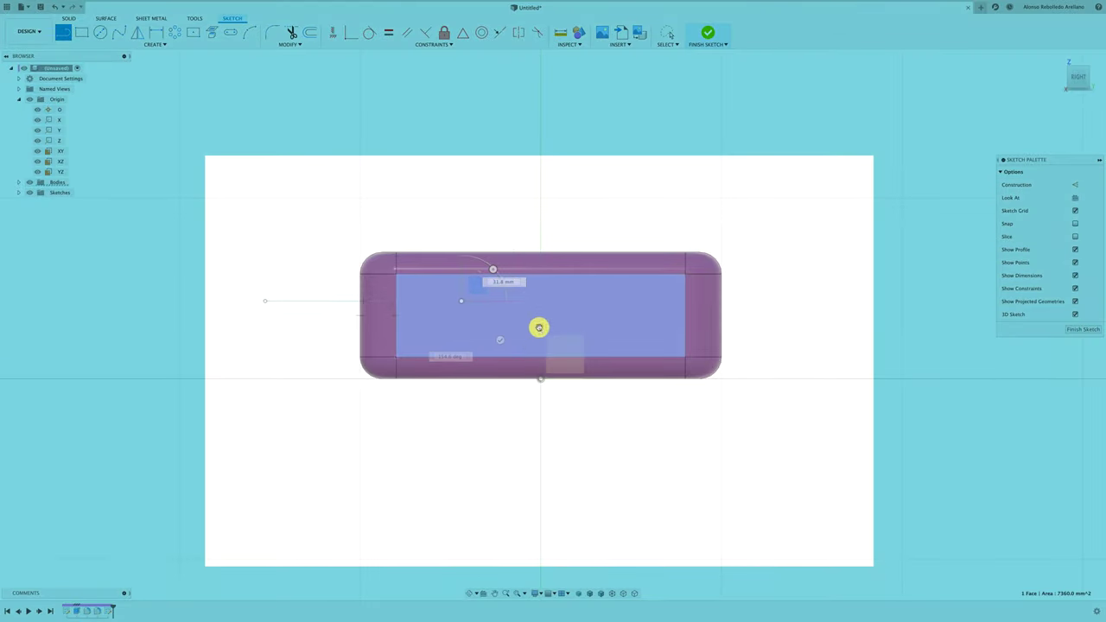
pyautogui.click(780, 325)
pyautogui.press('F6')
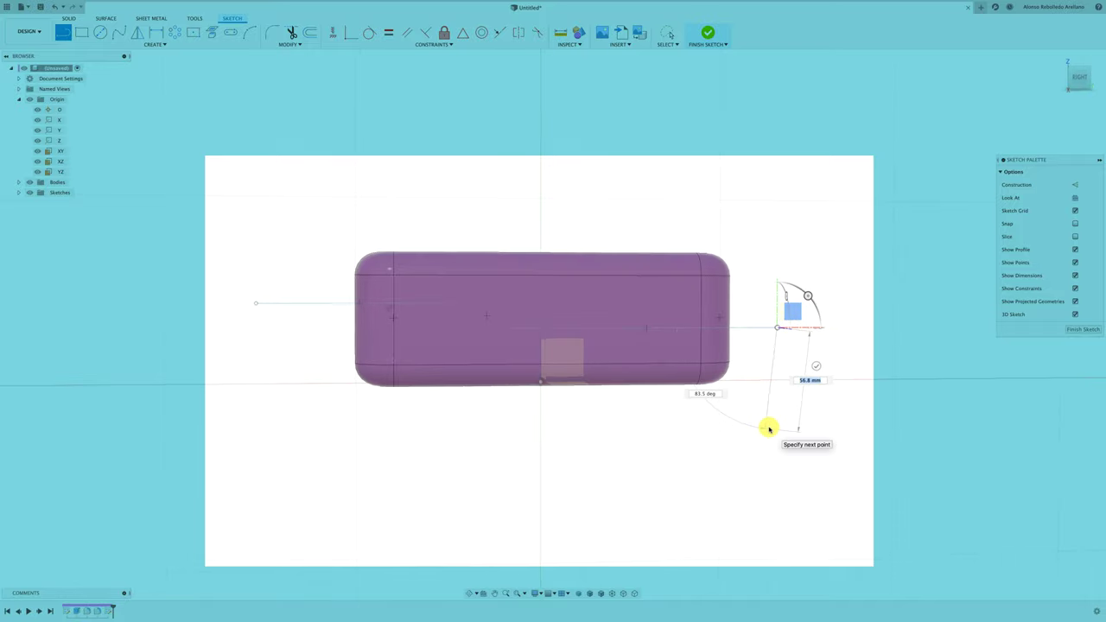
pyautogui.press('Escape')
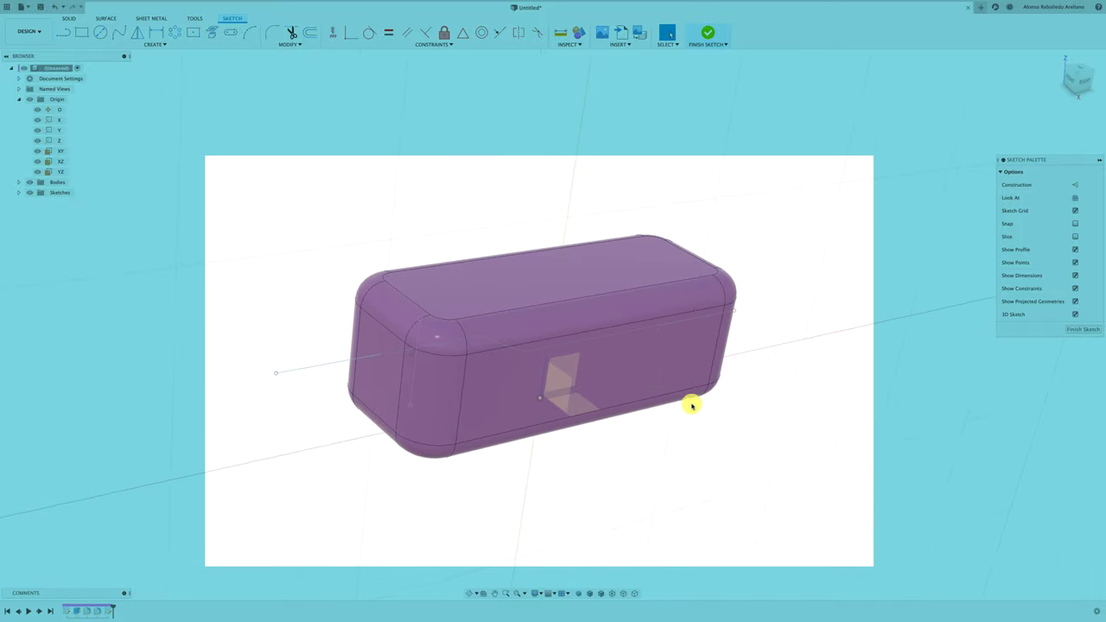
pyautogui.moveTo(521, 509)
pyautogui.keyDown('shift'); pyautogui.mouseDown(button='middle')
pyautogui.moveTo(454, 435)
pyautogui.moveTo(274, 170)
pyautogui.moveTo(264, 136)
pyautogui.mouseUp(button='middle'); pyautogui.keyUp('shift')
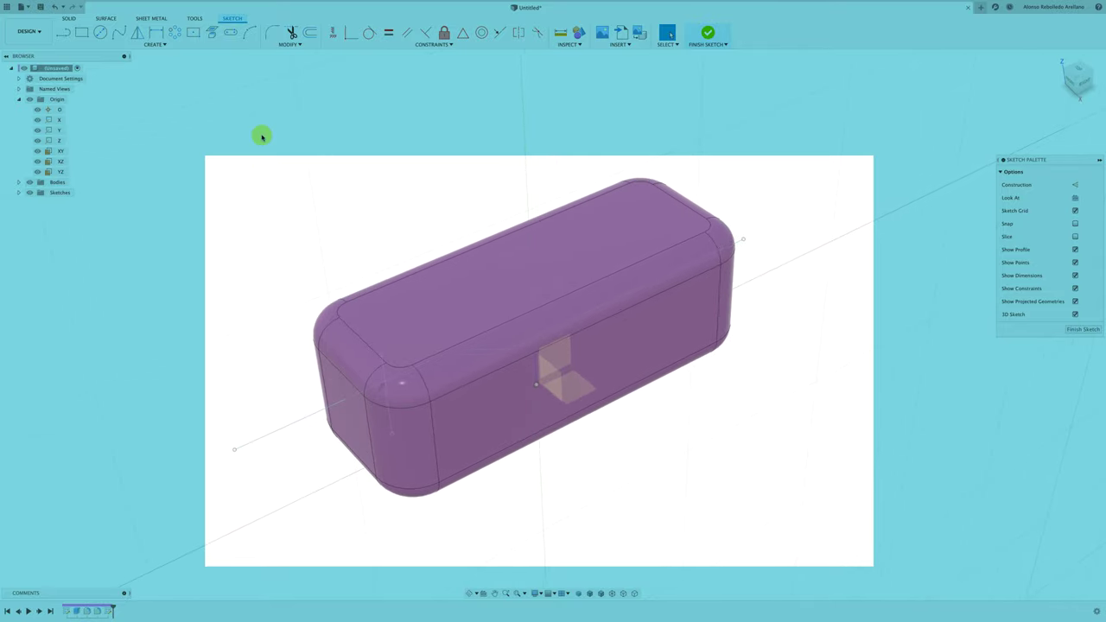
# Round the corner between the lines to R43 mm and finish the sketch
pyautogui.click(273, 32)
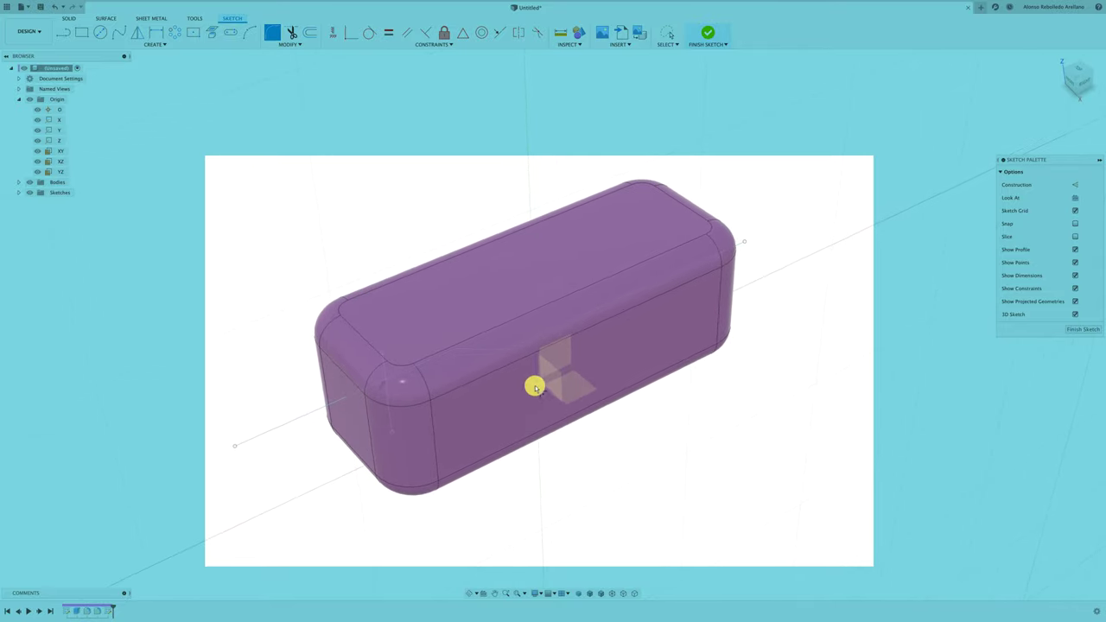
pyautogui.click(461, 353)
pyautogui.click(464, 351)
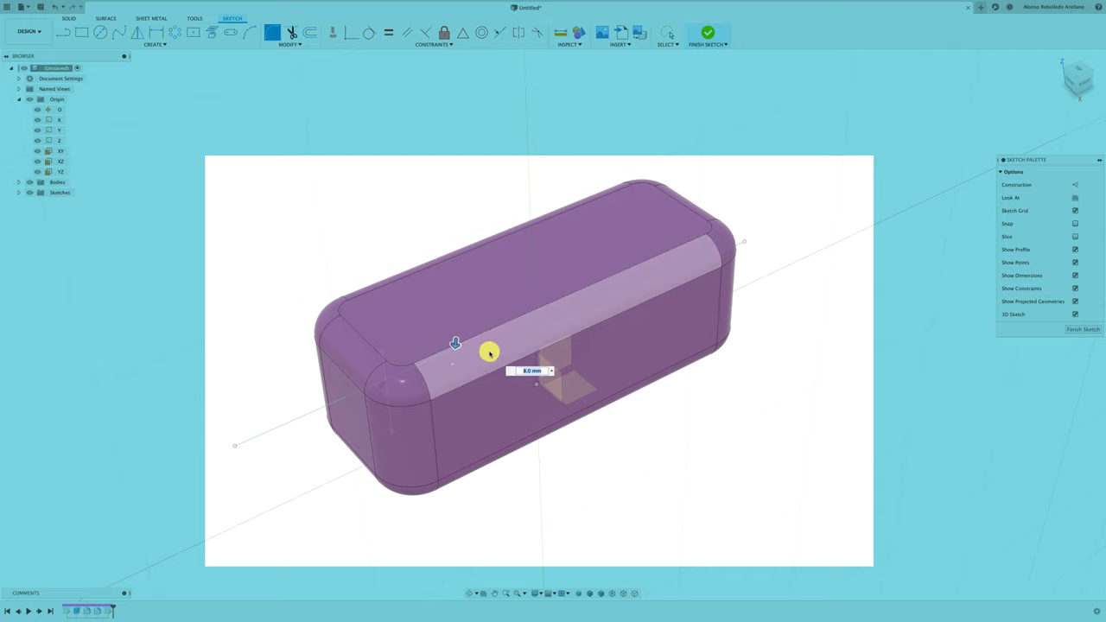
pyautogui.moveTo(455, 345); pyautogui.dragTo(457, 349)
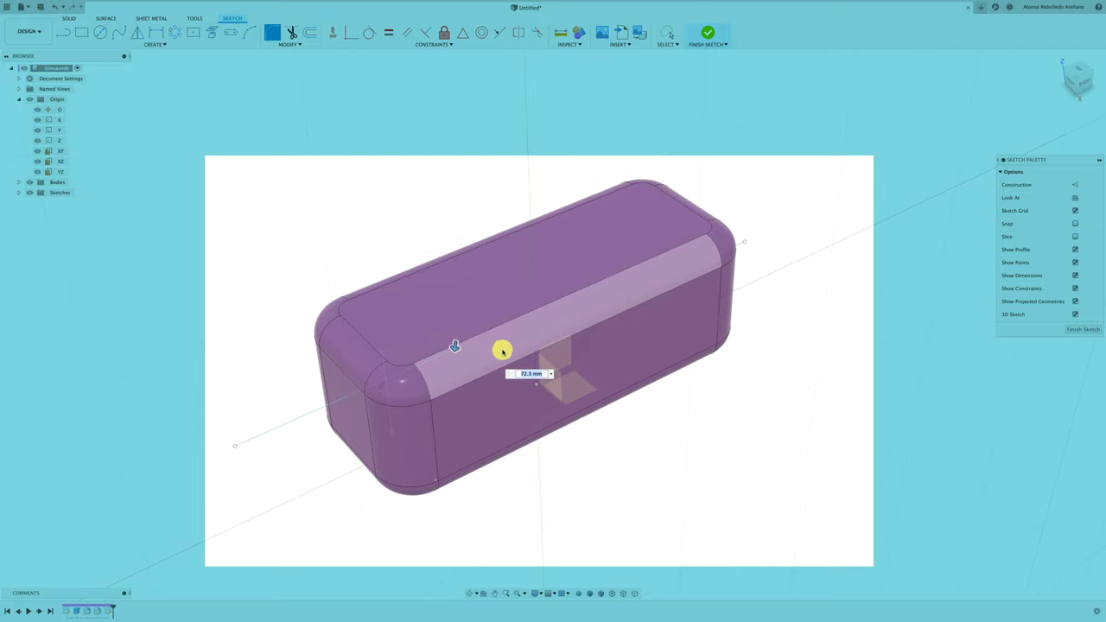
pyautogui.moveTo(502, 350); pyautogui.dragTo(506, 348)
pyautogui.moveTo(533, 348)
pyautogui.keyDown('shift'); pyautogui.mouseDown(button='middle')
pyautogui.moveTo(616, 322)
pyautogui.moveTo(1070, 330)
pyautogui.mouseUp(button='middle'); pyautogui.keyUp('shift')
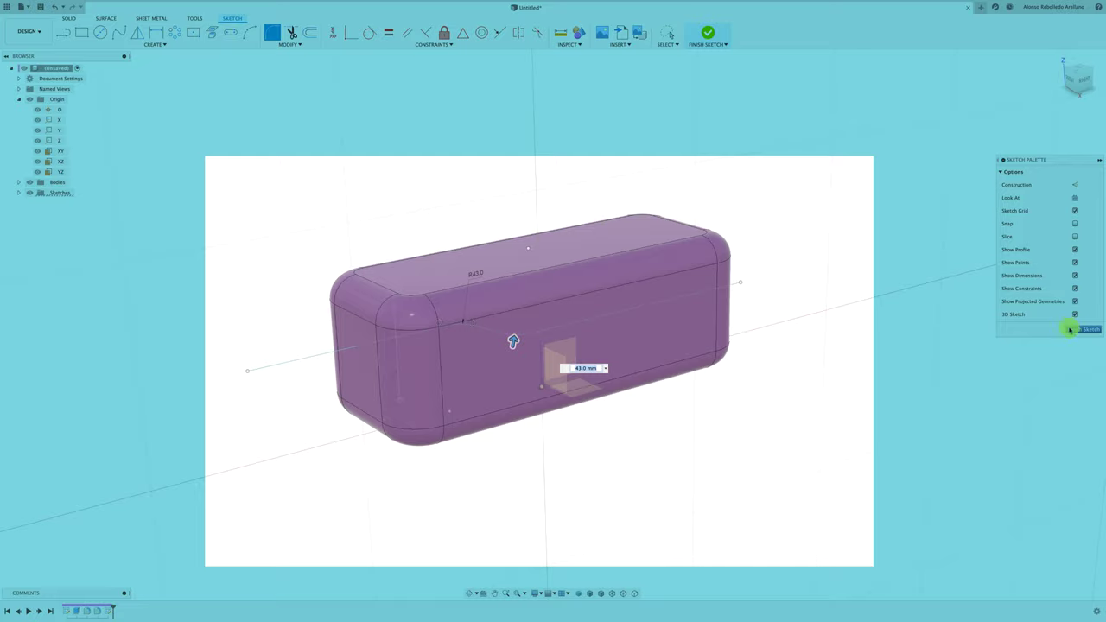
pyautogui.click(1071, 329)
pyautogui.keyDown('shift'); pyautogui.moveTo(933, 323); pyautogui.dragTo(841, 250, button='middle'); pyautogui.keyUp('shift')
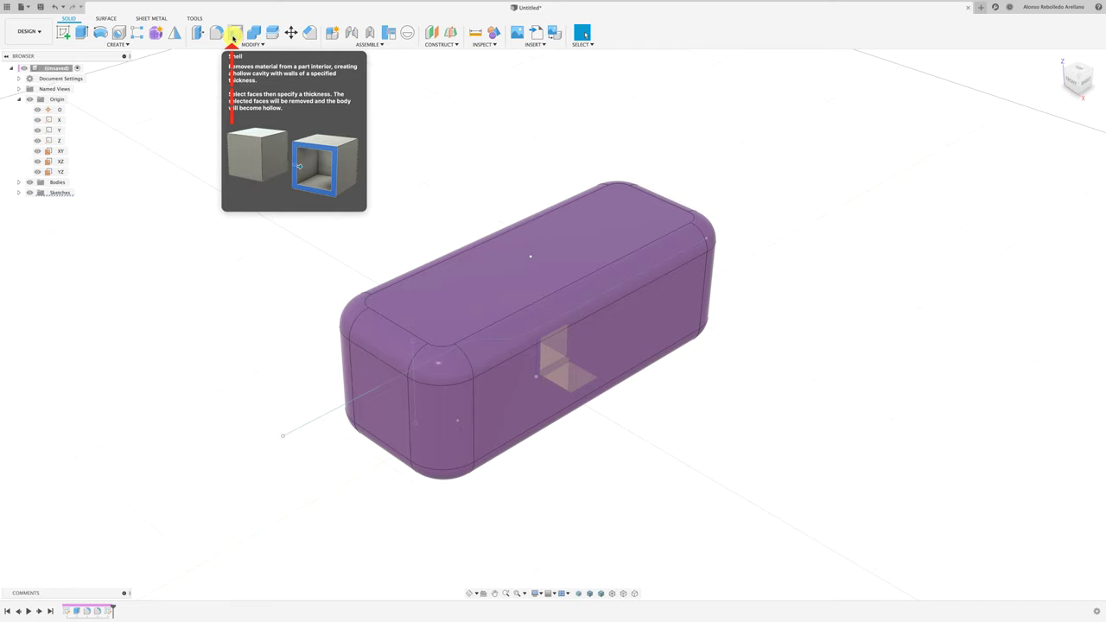
# Shell the box body inward with a 5 mm inside thickness
pyautogui.click(233, 38)
pyautogui.click(609, 335)
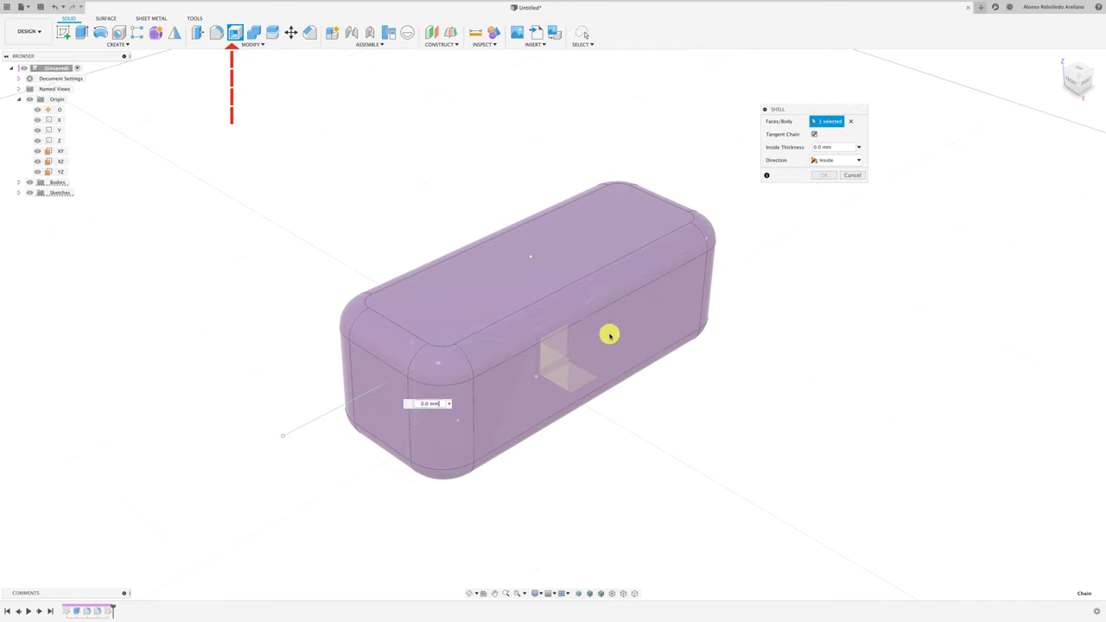
pyautogui.click(839, 146)
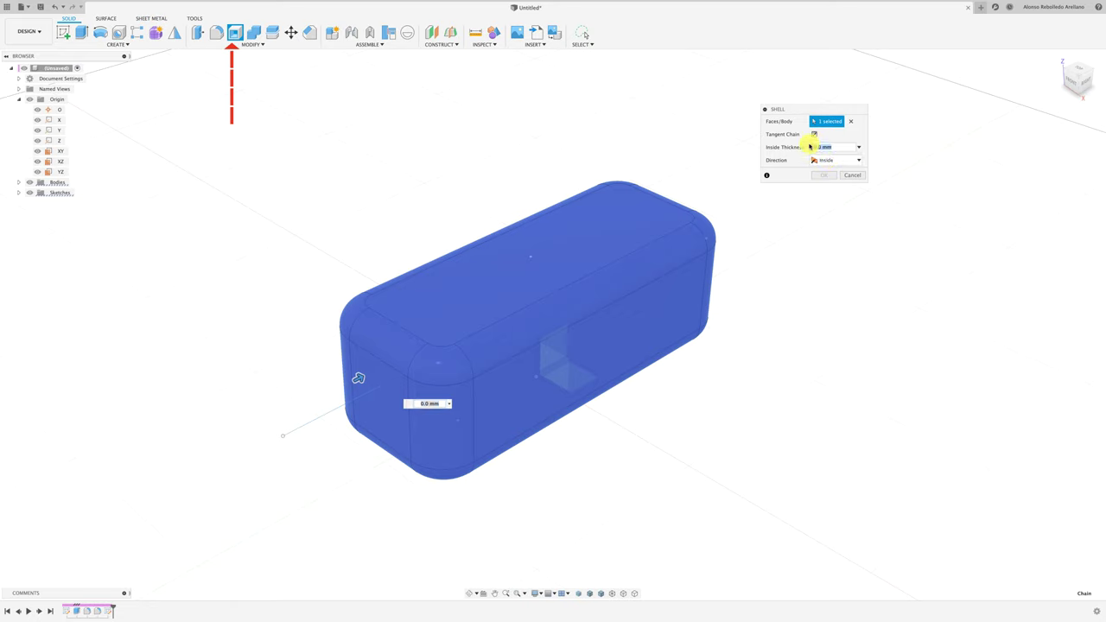
pyautogui.write('5')
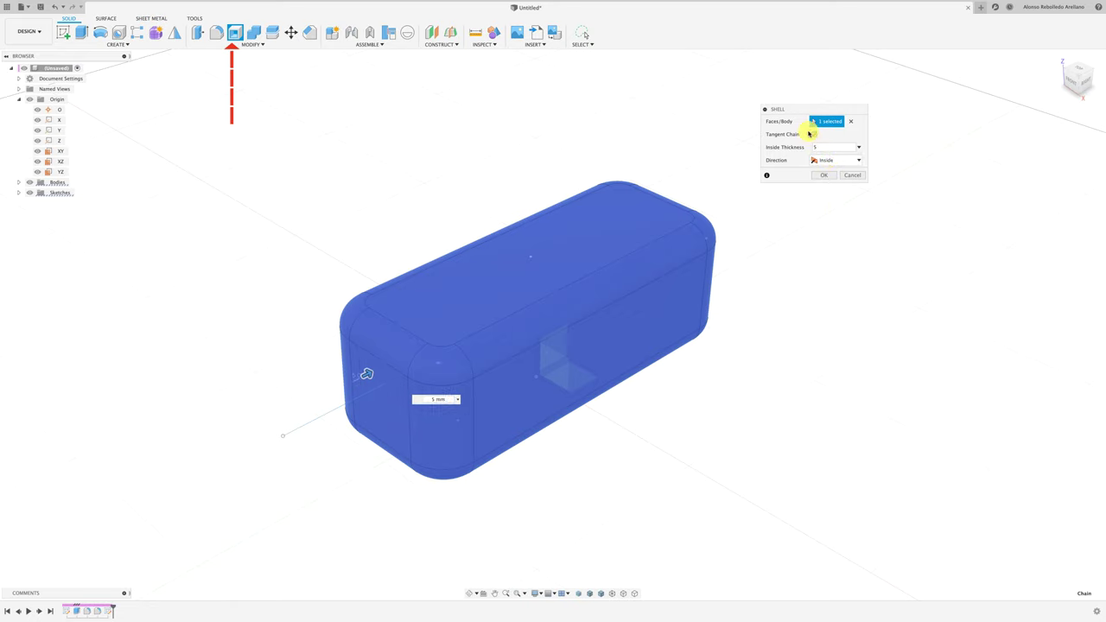
pyautogui.click(824, 176)
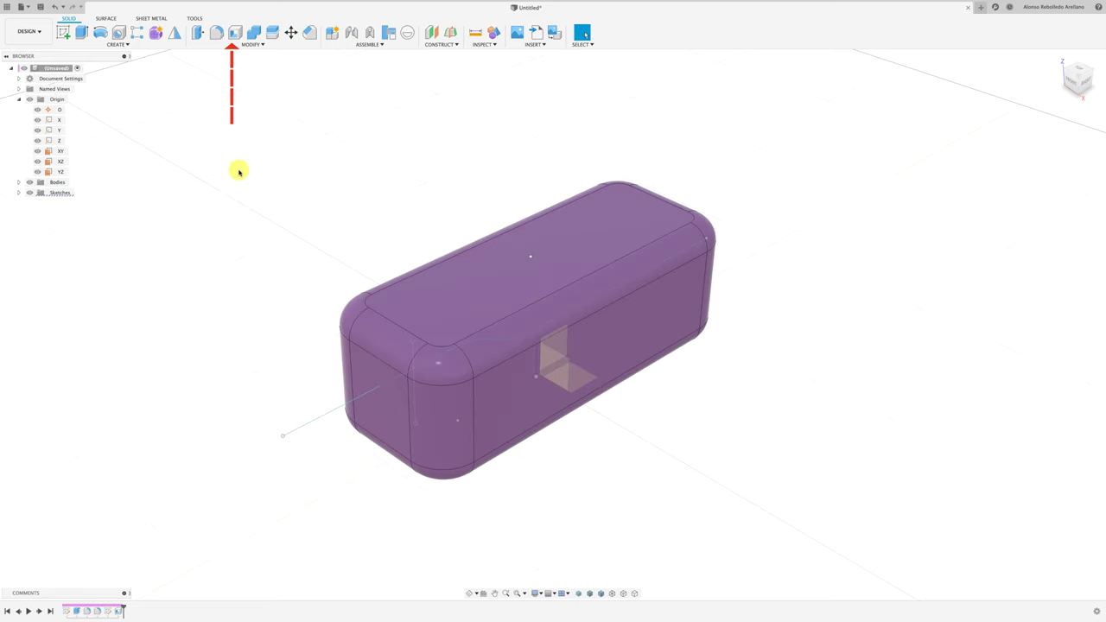
# Preview a section cut through the box side to check the 5 mm walls, then cancel it
pyautogui.keyDown('shift'); pyautogui.scroll(-5, 239, 172); pyautogui.keyUp('shift')
pyautogui.keyDown('shift'); pyautogui.scroll(-5, 239, 171); pyautogui.keyUp('shift')
pyautogui.keyDown('shift'); pyautogui.scroll(-5, 239, 171); pyautogui.keyUp('shift')
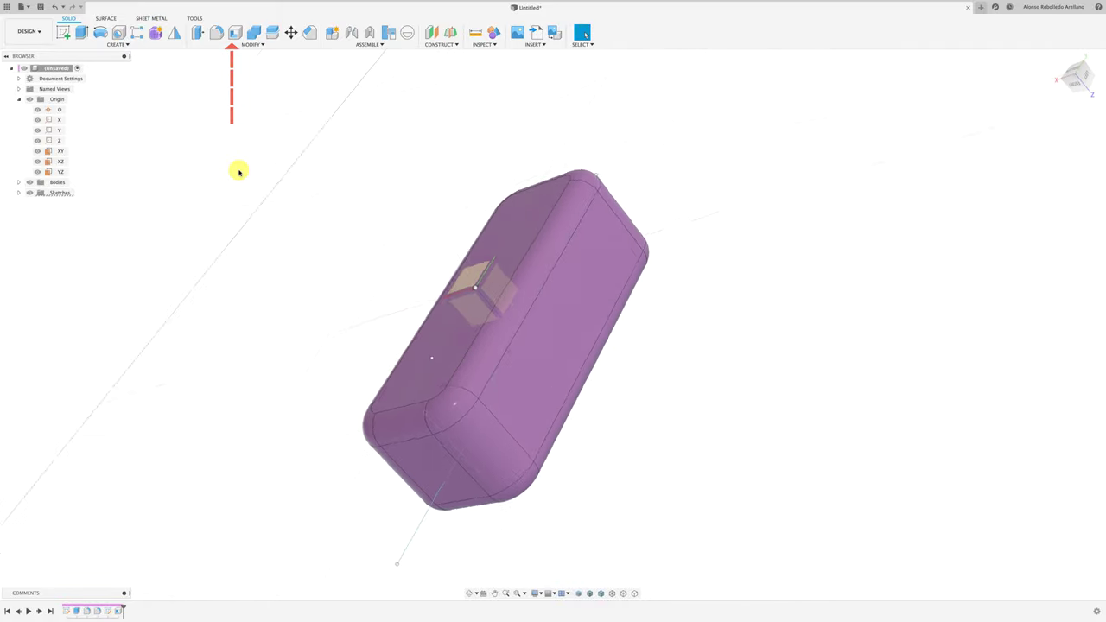
pyautogui.keyDown('shift'); pyautogui.scroll(-5, 239, 171); pyautogui.keyUp('shift')
pyautogui.keyDown('shift'); pyautogui.scroll(5, 239, 171); pyautogui.keyUp('shift')
pyautogui.keyDown('shift'); pyautogui.scroll(5, 240, 170); pyautogui.keyUp('shift')
pyautogui.keyDown('shift'); pyautogui.scroll(5, 242, 172); pyautogui.keyUp('shift')
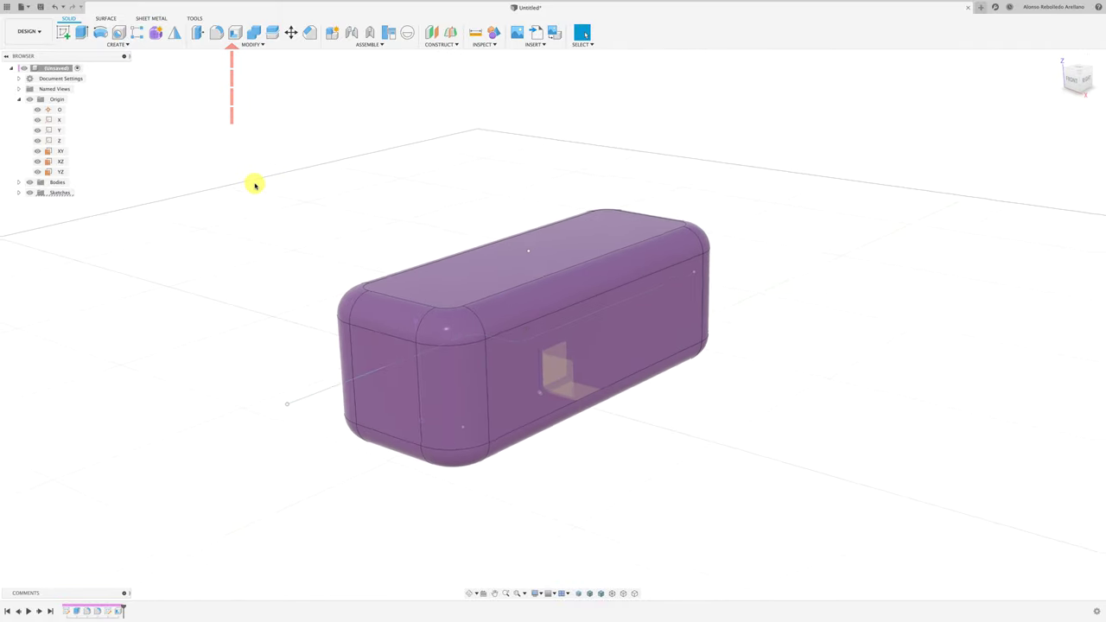
pyautogui.keyDown('shift'); pyautogui.scroll(5, 252, 182); pyautogui.keyUp('shift')
pyautogui.keyDown('shift'); pyautogui.scroll(5, 249, 172); pyautogui.keyUp('shift')
pyautogui.keyDown('shift'); pyautogui.scroll(3, 247, 162); pyautogui.keyUp('shift')
pyautogui.keyDown('shift'); pyautogui.scroll(5, 246, 163); pyautogui.keyUp('shift')
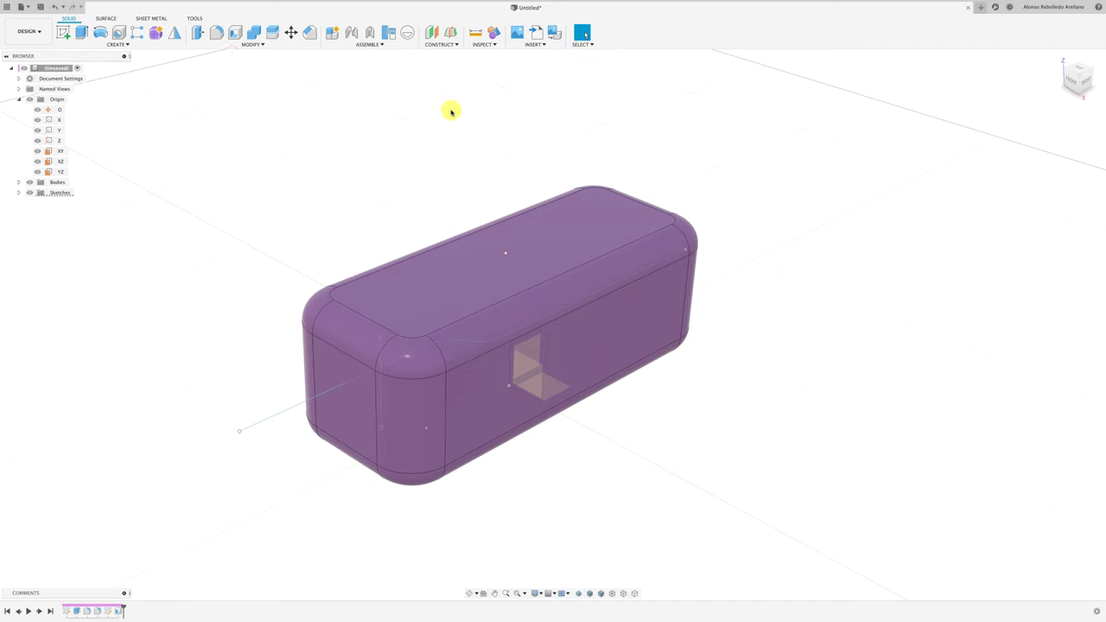
pyautogui.click(486, 44)
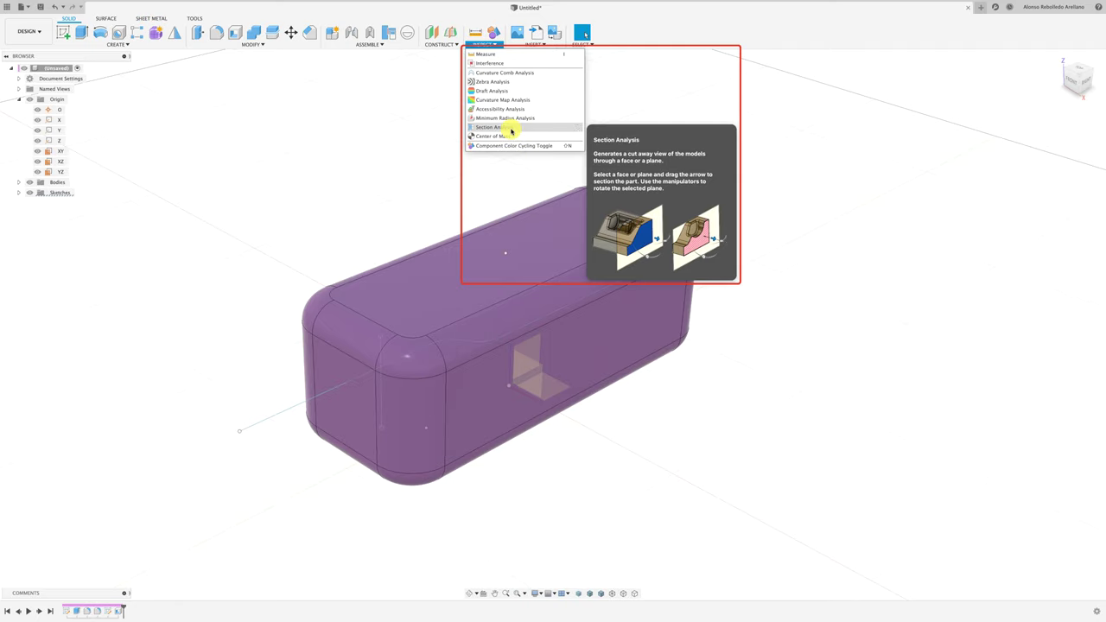
pyautogui.click(511, 128)
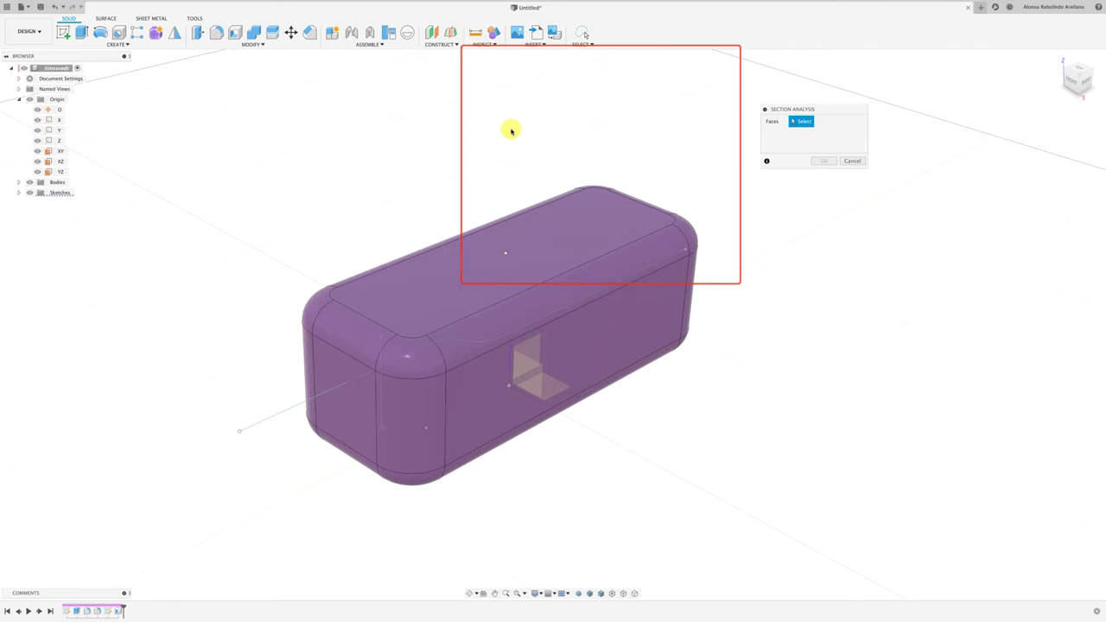
pyautogui.click(604, 337)
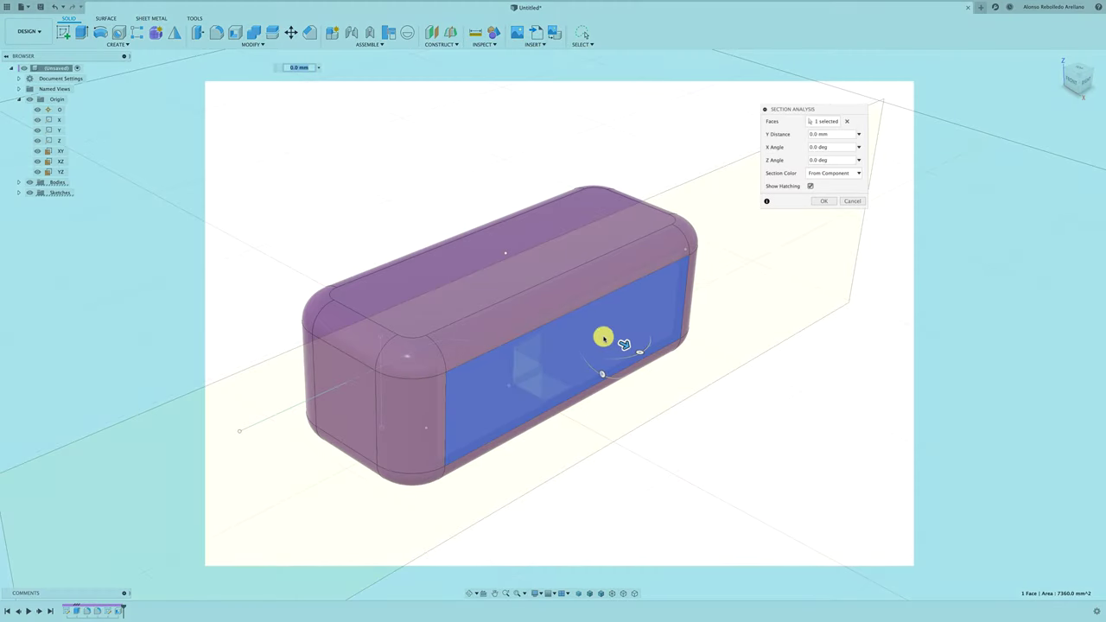
pyautogui.moveTo(629, 345)
pyautogui.mouseDown()
pyautogui.moveTo(555, 298)
pyautogui.moveTo(579, 324)
pyautogui.mouseUp()
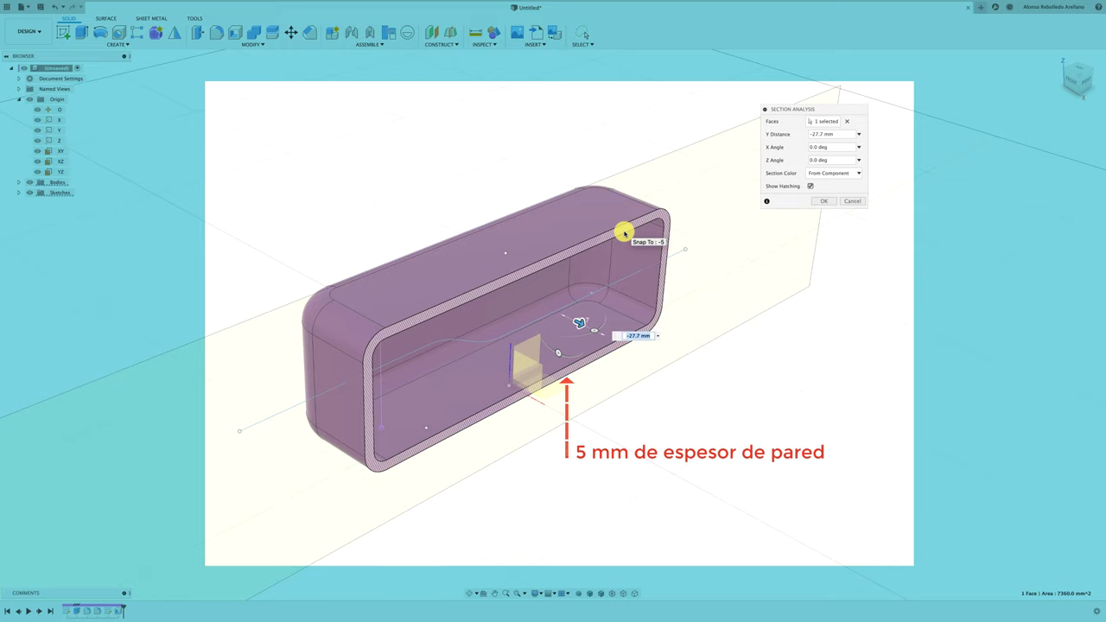
pyautogui.click(848, 202)
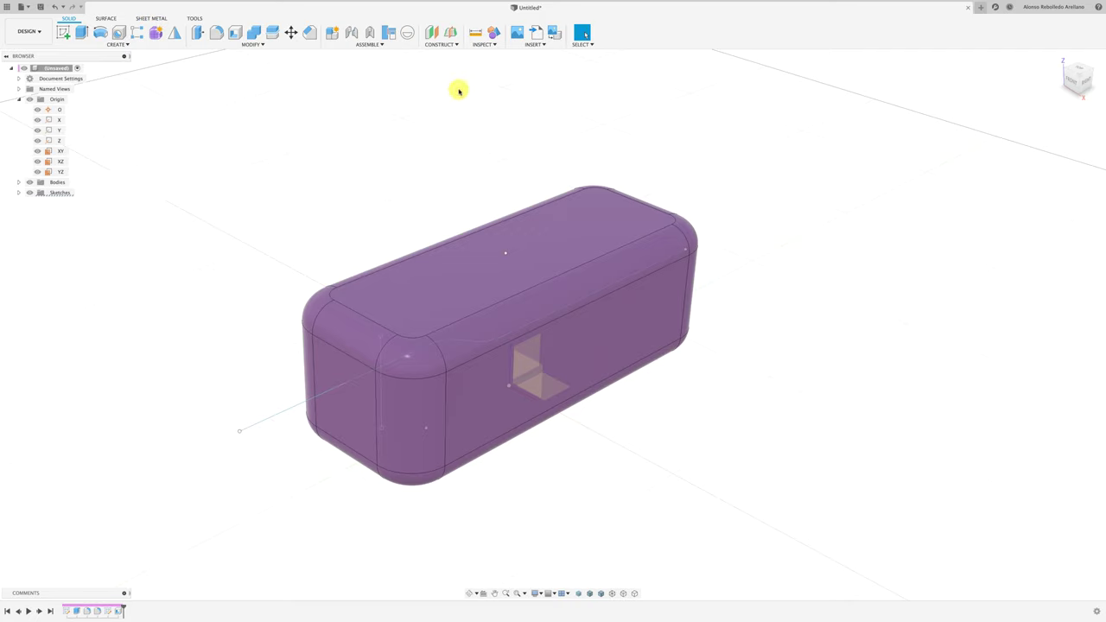
# Create a section analysis through the box's side face and keep it in the design
pyautogui.click(482, 43)
pyautogui.click(495, 128)
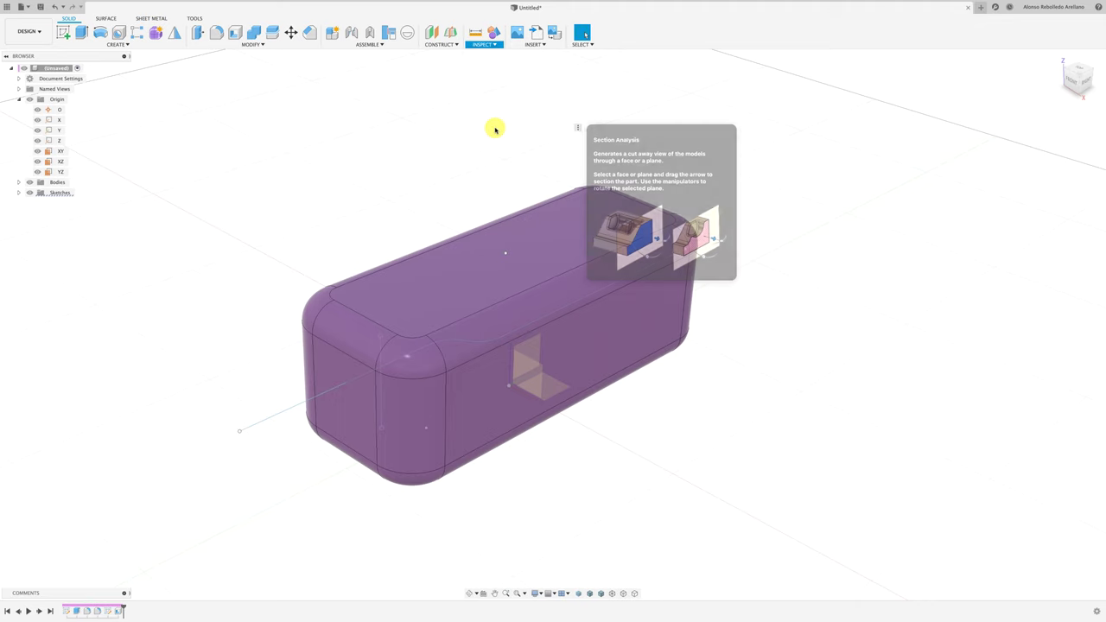
pyautogui.click(606, 333)
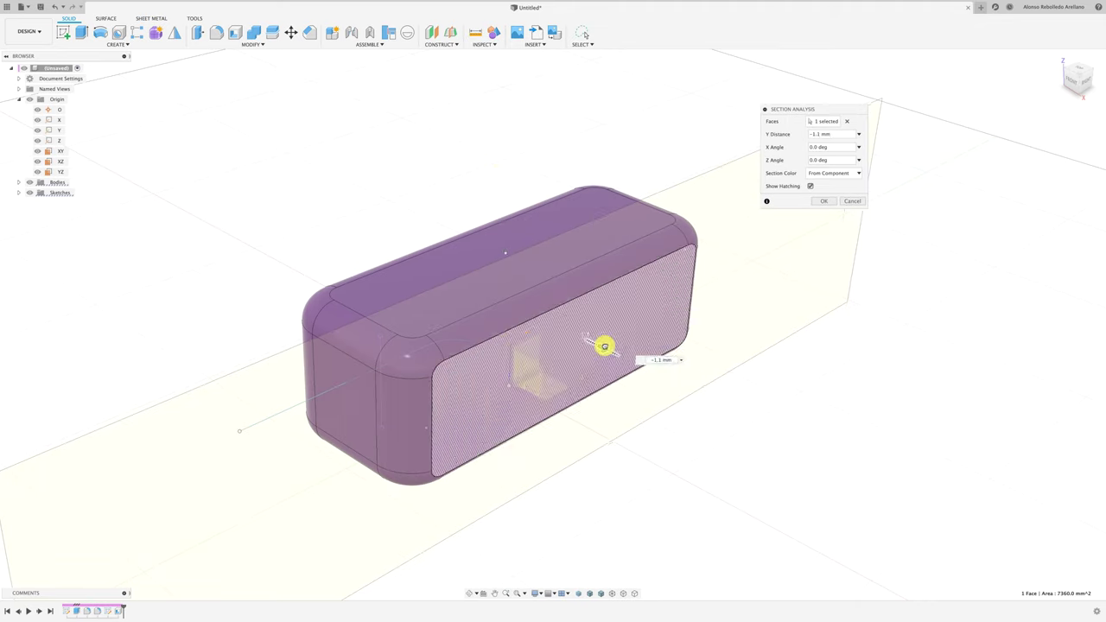
pyautogui.moveTo(609, 352); pyautogui.dragTo(623, 312)
pyautogui.click(823, 201)
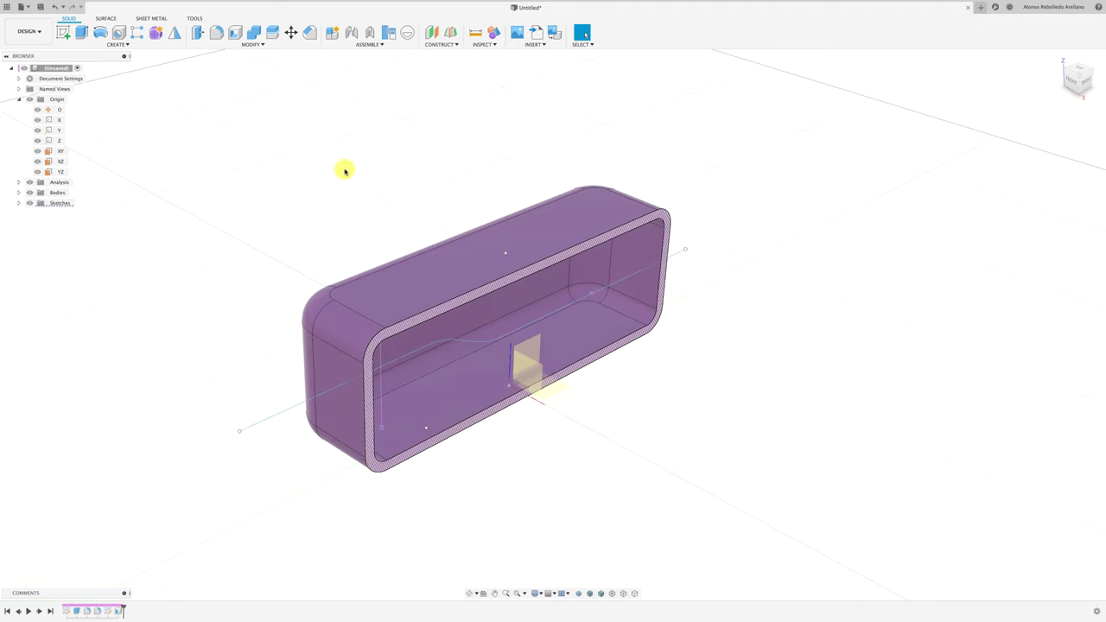
# Inspect the cut-away walls, then hide the section analysis so the box appears solid
pyautogui.scroll(2, 205, 192)
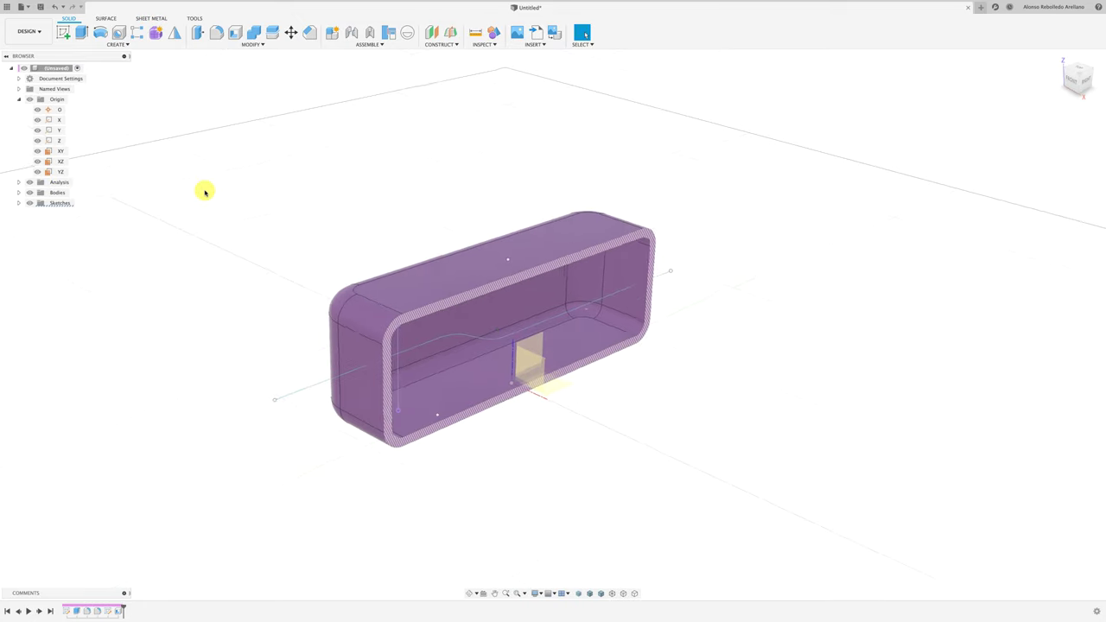
pyautogui.scroll(2, 205, 191)
pyautogui.scroll(2, 205, 192)
pyautogui.keyDown('shift'); pyautogui.scroll(-5, 205, 192); pyautogui.keyUp('shift')
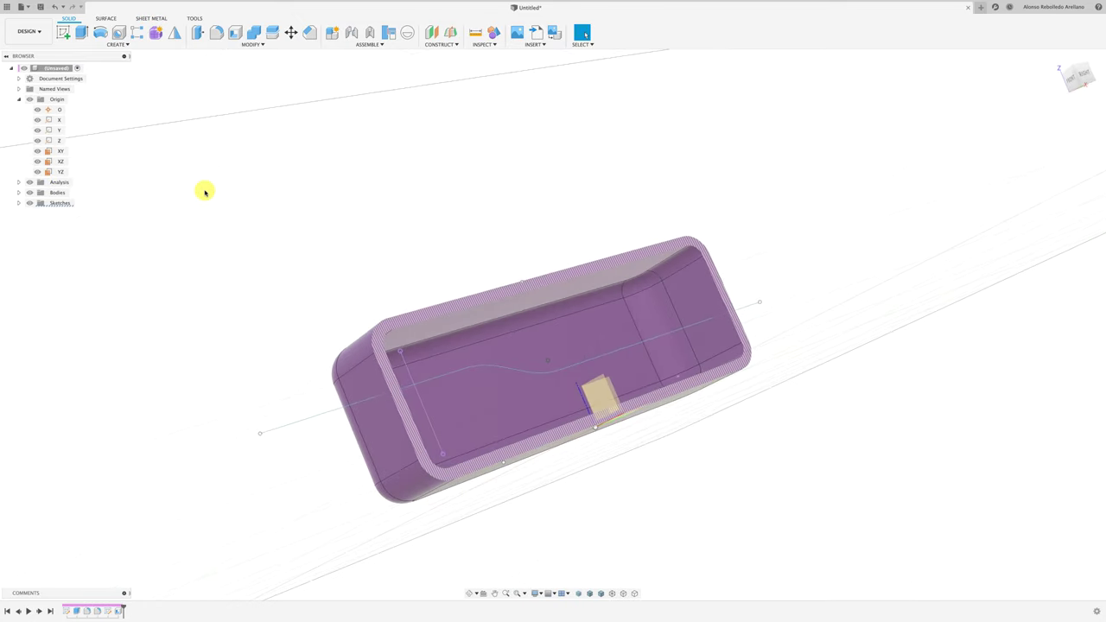
pyautogui.keyDown('shift'); pyautogui.scroll(5, 205, 192); pyautogui.keyUp('shift')
pyautogui.keyDown('shift'); pyautogui.scroll(-2, 204, 192); pyautogui.keyUp('shift')
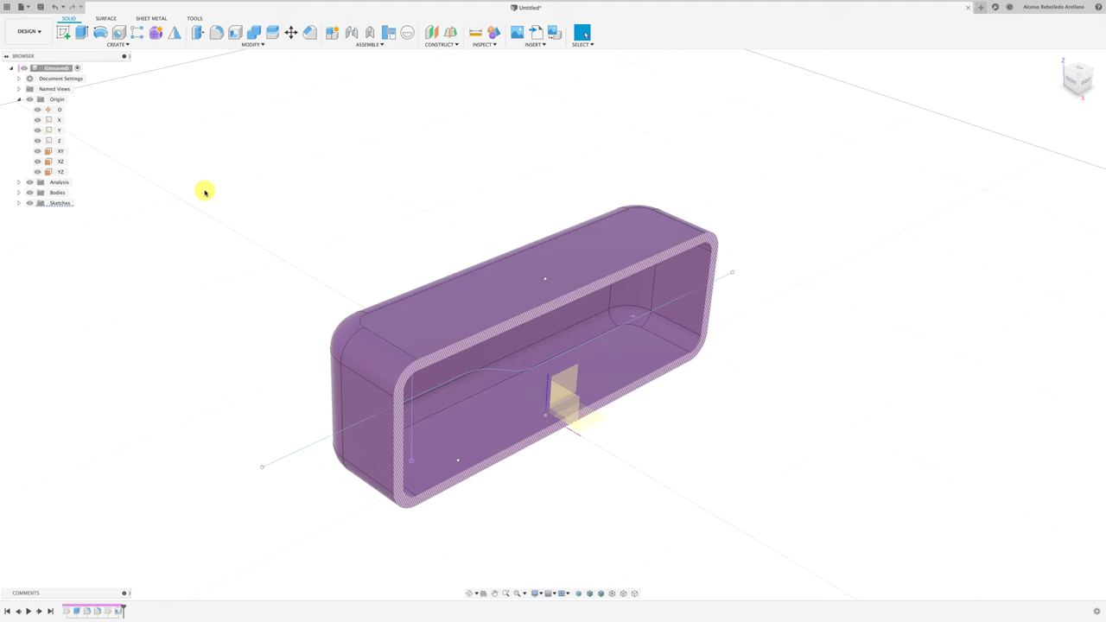
pyautogui.scroll(3, 205, 192)
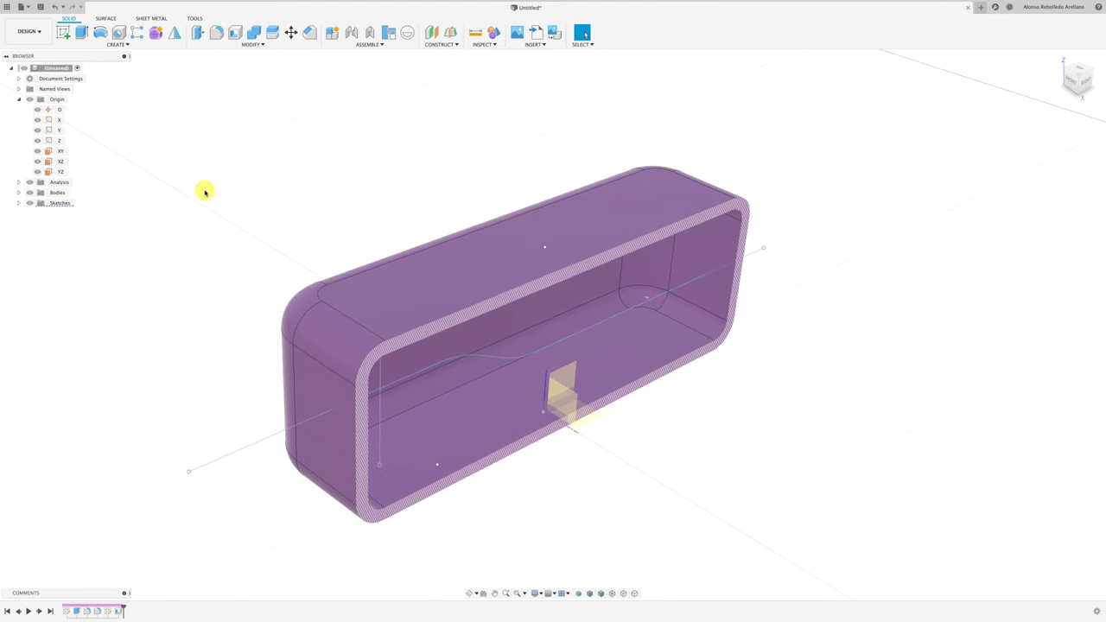
pyautogui.click(31, 183)
pyautogui.click(30, 182)
pyautogui.click(30, 183)
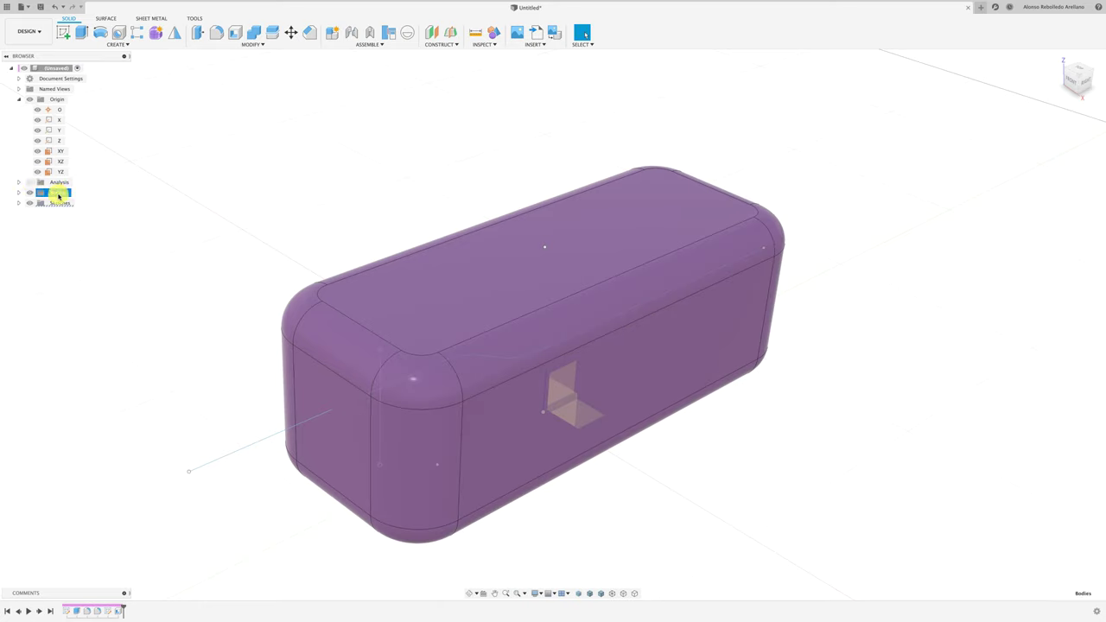
# Convert Body1 into its own component, Component1:1, leaving the section analysis hidden
pyautogui.click(19, 193)
pyautogui.click(64, 203)
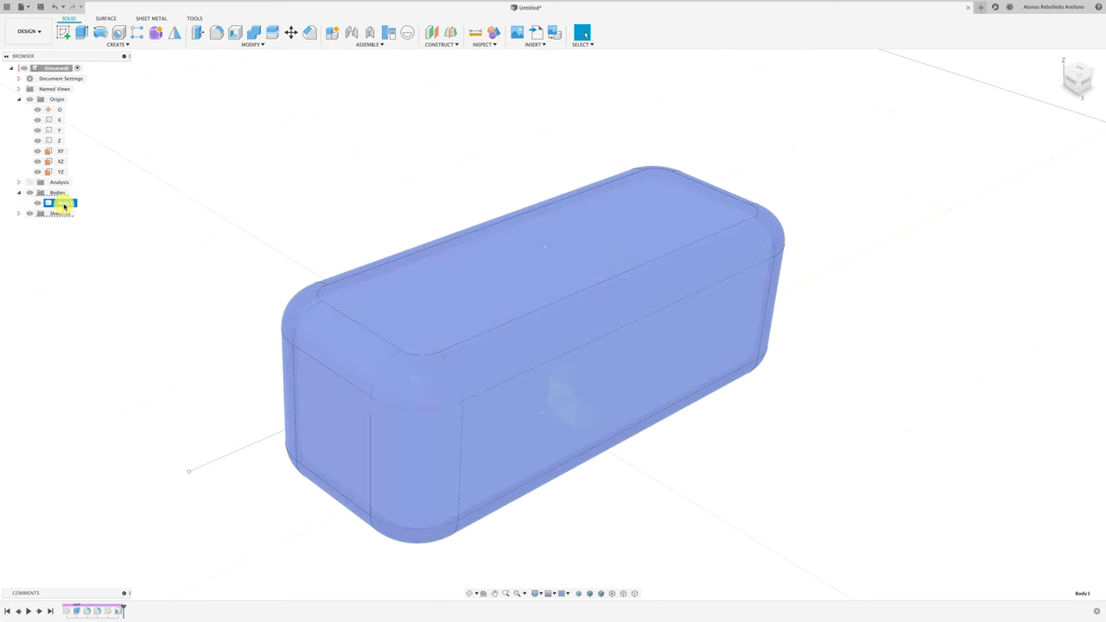
pyautogui.rightClick(64, 206)
pyautogui.click(119, 233)
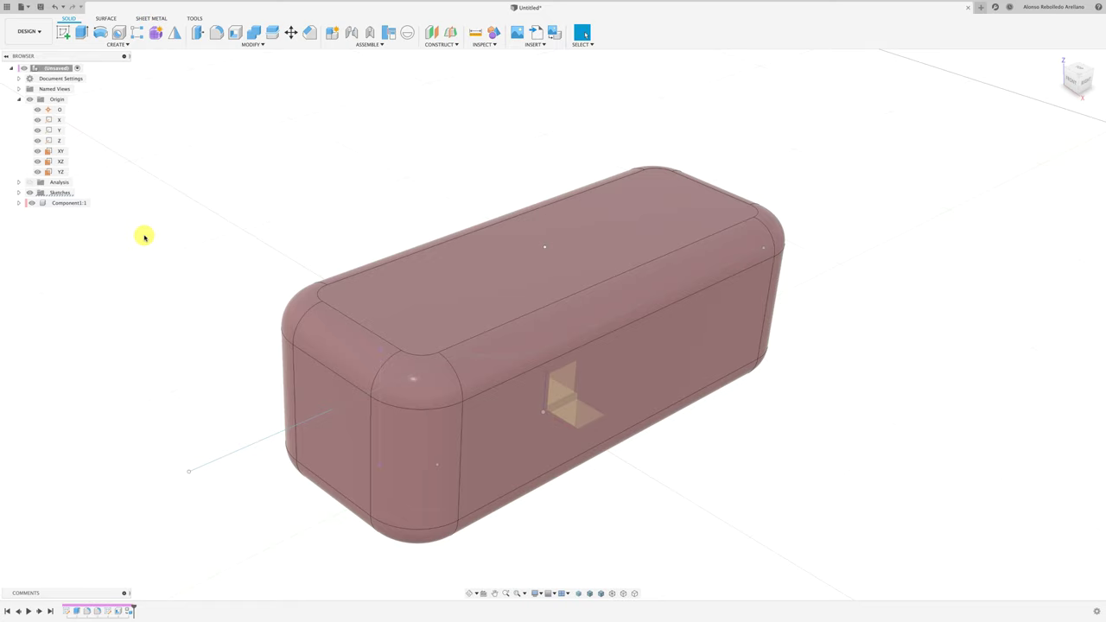
pyautogui.click(30, 184)
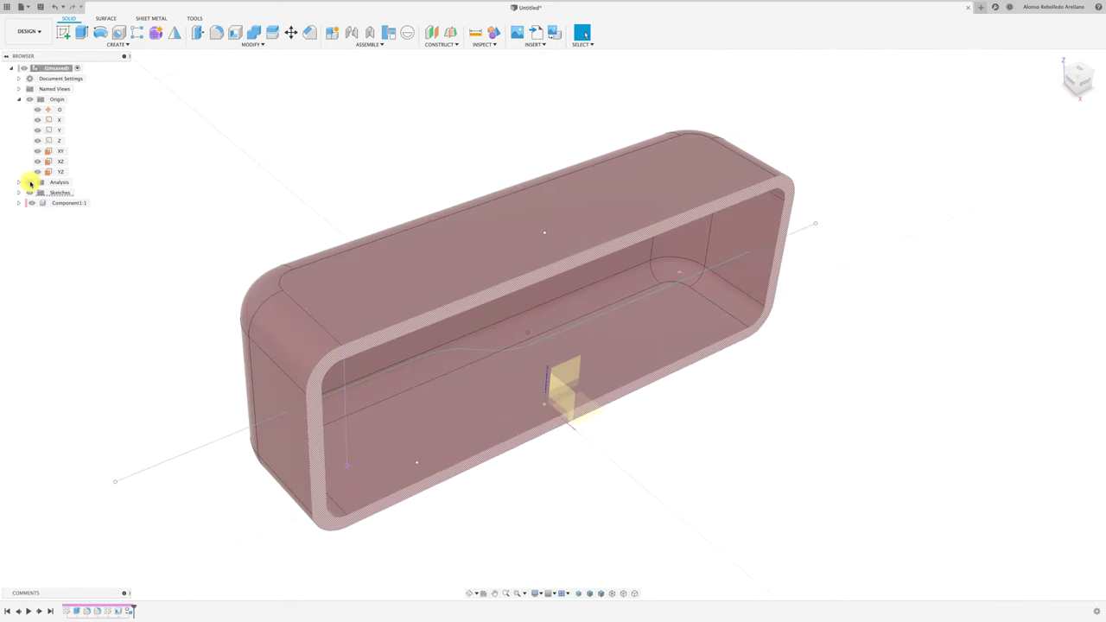
pyautogui.click(31, 183)
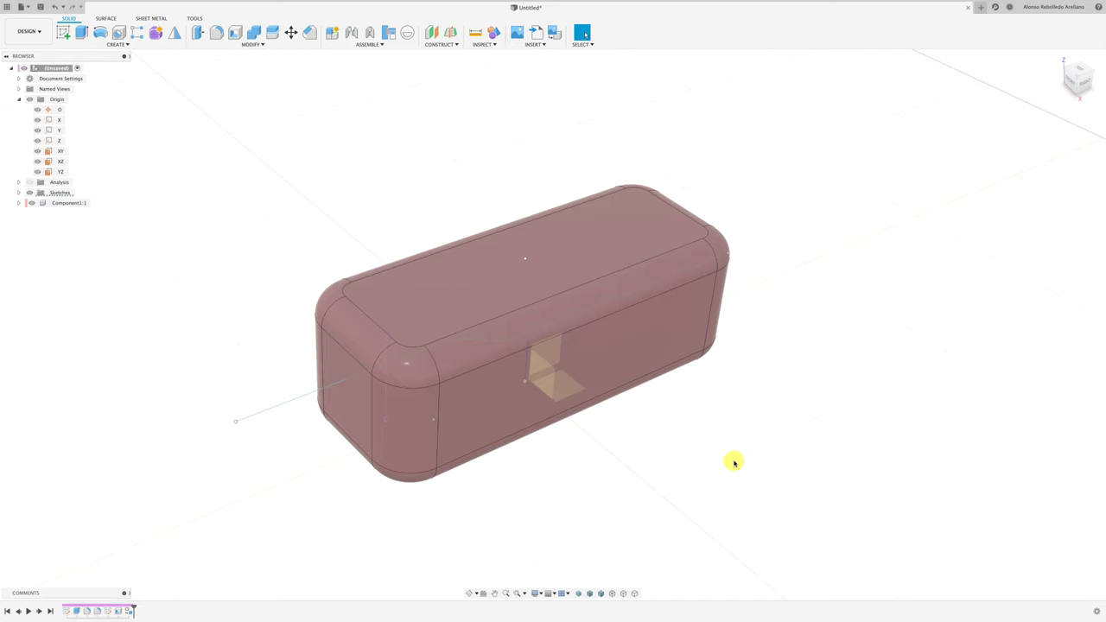
# Split the hollow box body in two, using the wavy sketch line as the splitting tool
pyautogui.moveTo(734, 462)
pyautogui.keyDown('shift'); pyautogui.mouseDown(button='middle')
pyautogui.moveTo(351, 444)
pyautogui.moveTo(247, 403)
pyautogui.mouseUp(button='middle'); pyautogui.keyUp('shift')
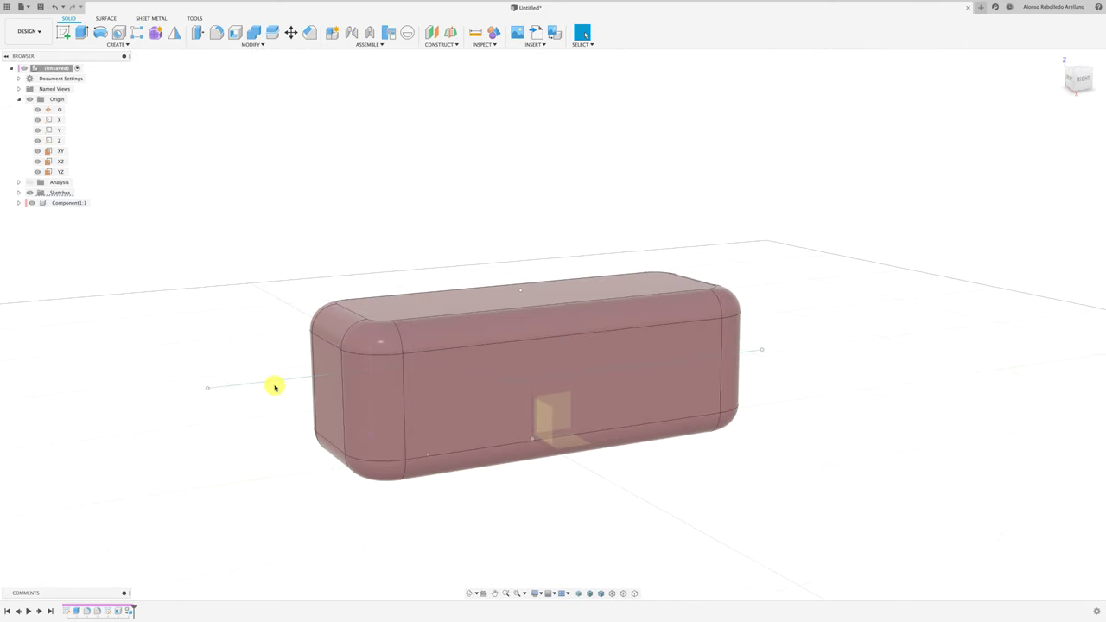
pyautogui.keyDown('shift'); pyautogui.moveTo(241, 202); pyautogui.dragTo(291, 101, button='middle'); pyautogui.keyUp('shift')
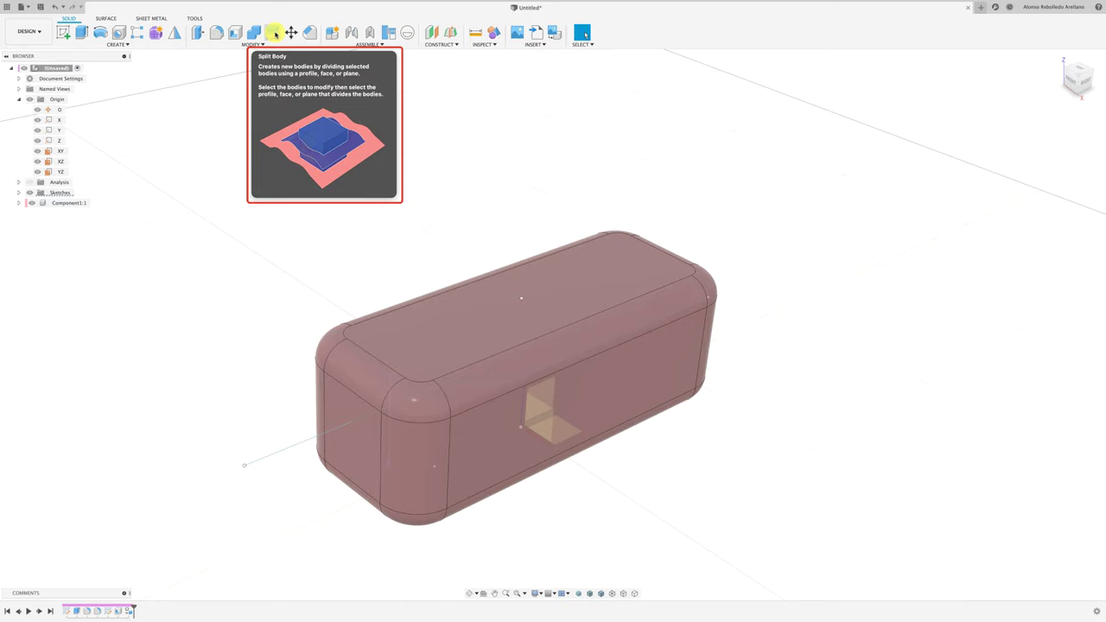
pyautogui.click(272, 33)
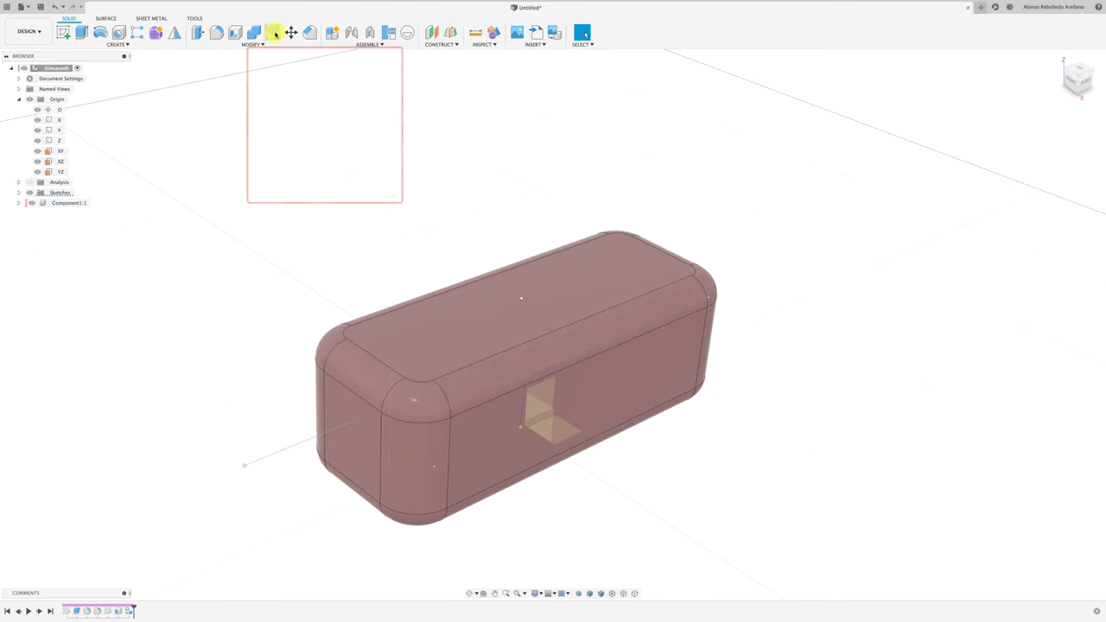
pyautogui.click(616, 285)
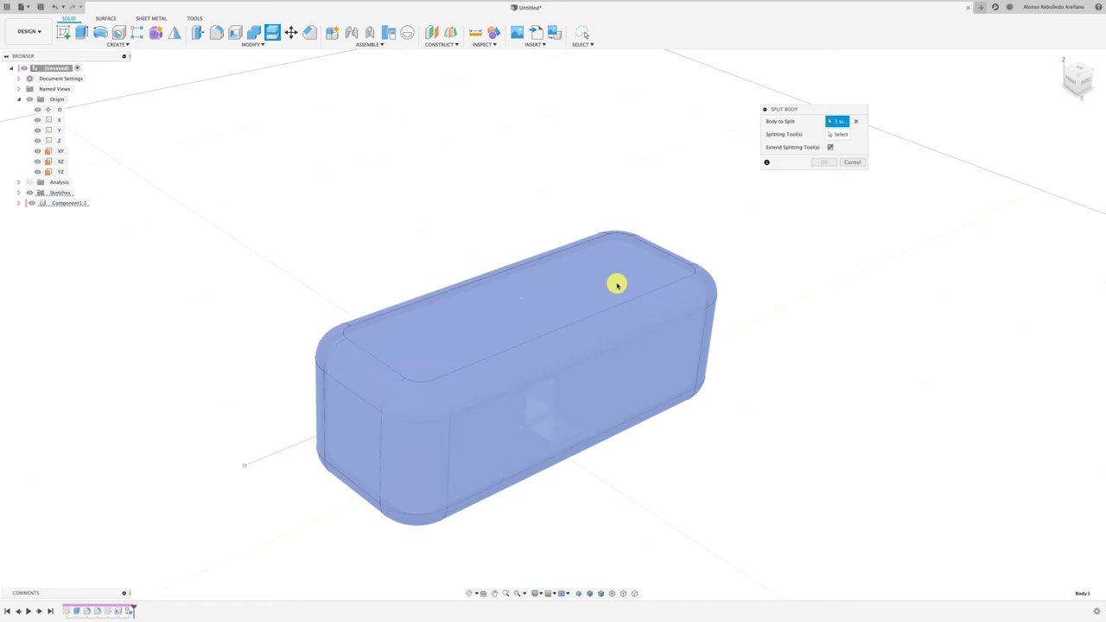
pyautogui.click(843, 135)
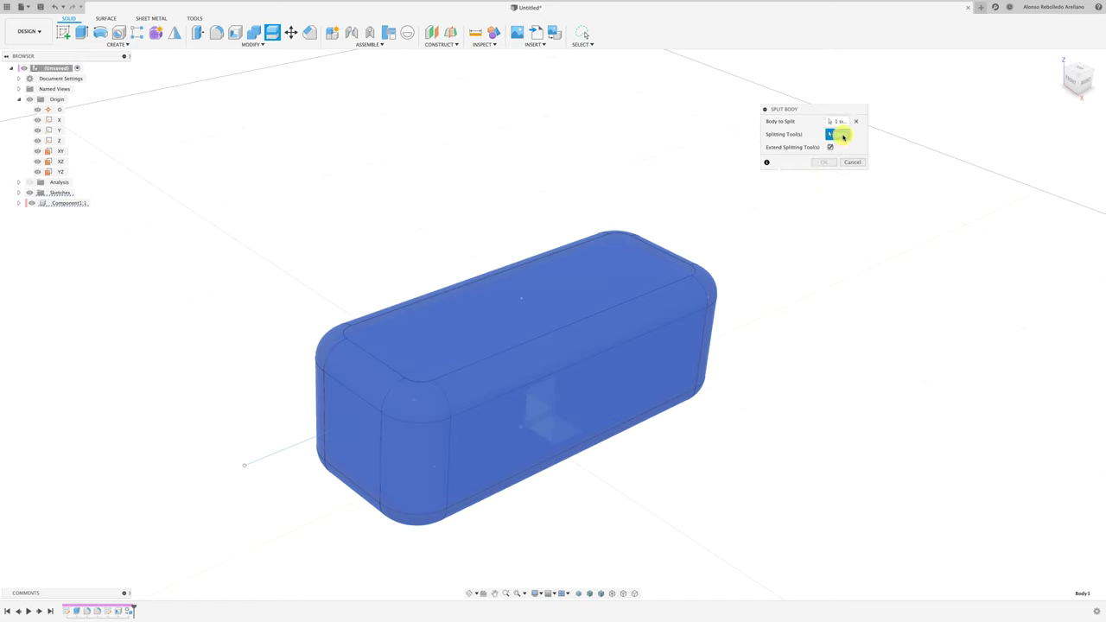
pyautogui.click(278, 453)
pyautogui.keyDown('shift'); pyautogui.scroll(-10, 688, 513); pyautogui.keyUp('shift')
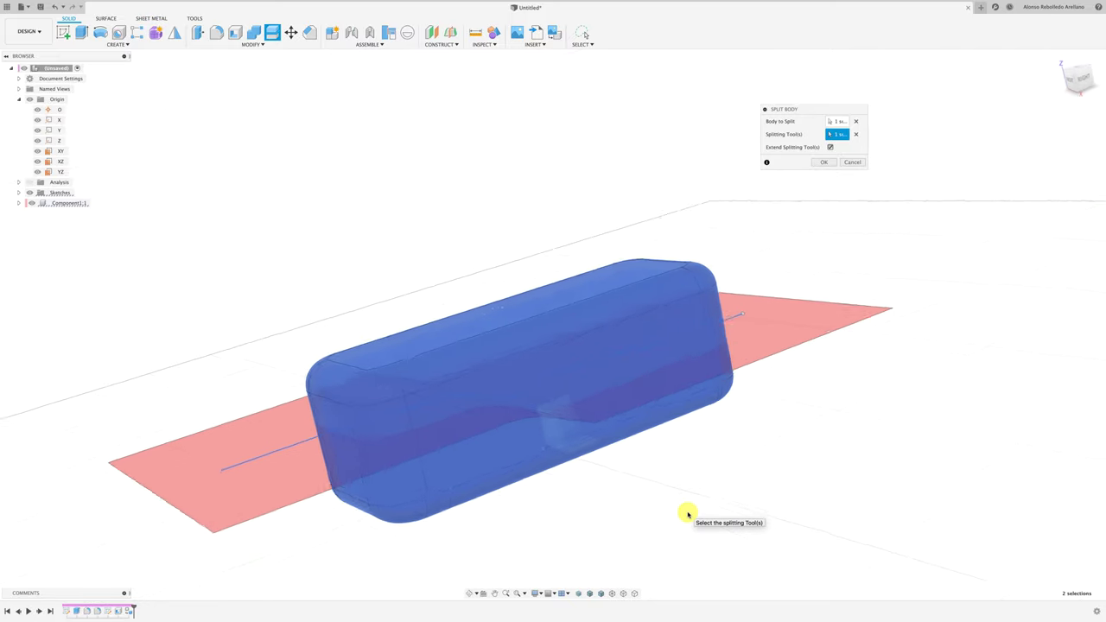
pyautogui.keyDown('shift'); pyautogui.scroll(-5, 688, 513); pyautogui.keyUp('shift')
pyautogui.keyDown('shift'); pyautogui.scroll(-5, 798, 202); pyautogui.keyUp('shift')
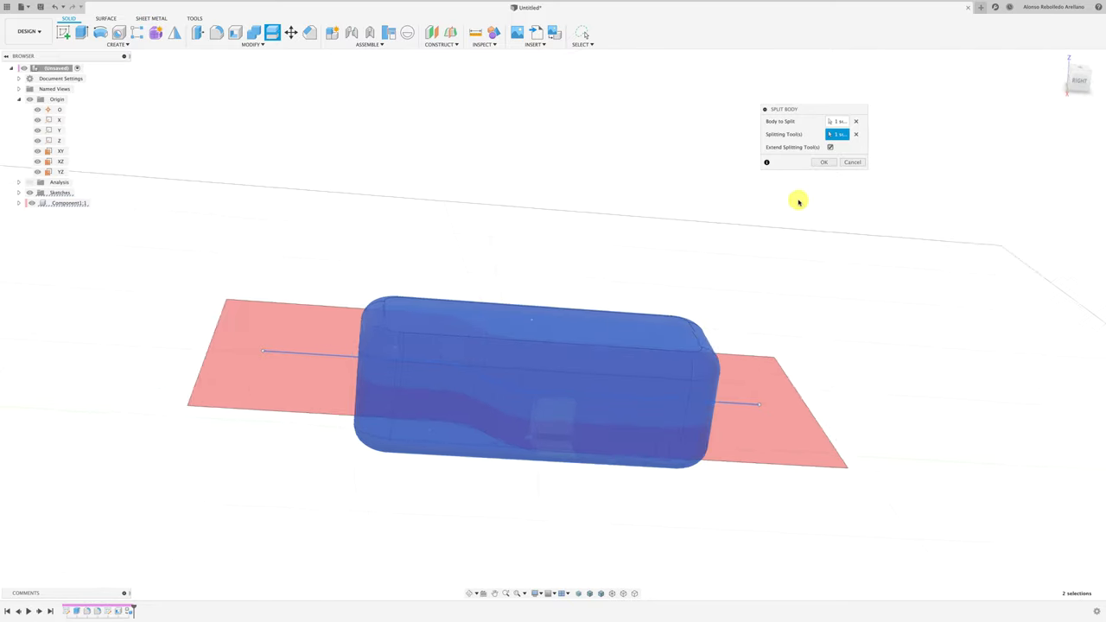
pyautogui.click(823, 164)
pyautogui.keyDown('shift'); pyautogui.scroll(-5, 504, 198); pyautogui.keyUp('shift')
pyautogui.keyDown('shift'); pyautogui.scroll(-5, 498, 196); pyautogui.keyUp('shift')
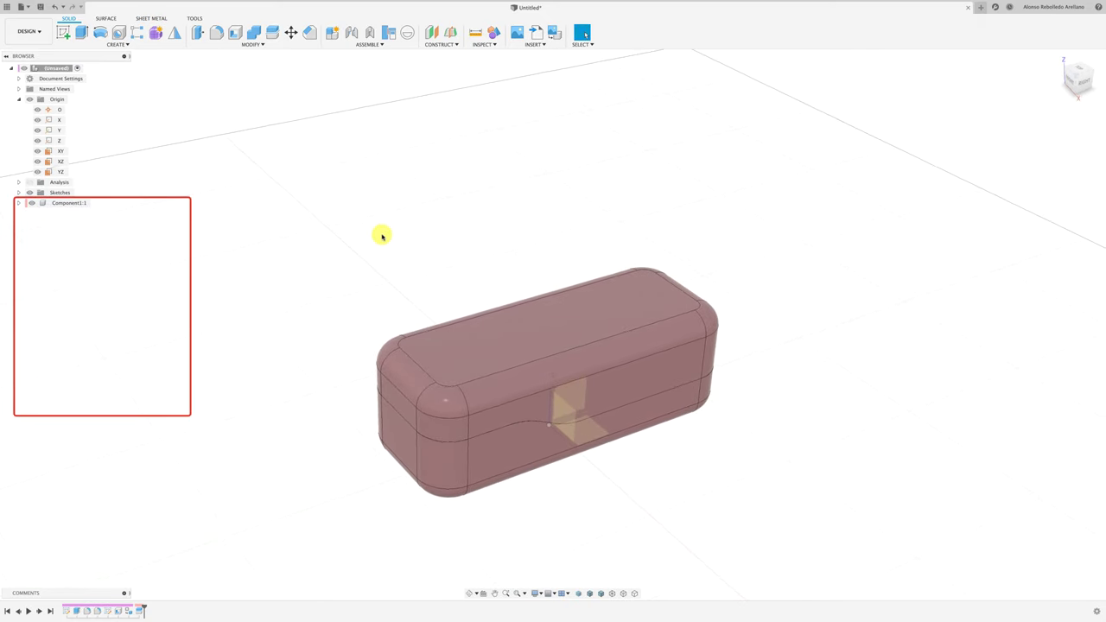
# Turn Body1 and Body2 of Component1:1 into components, then pull the gold lid off the base
pyautogui.doubleClick(61, 203)
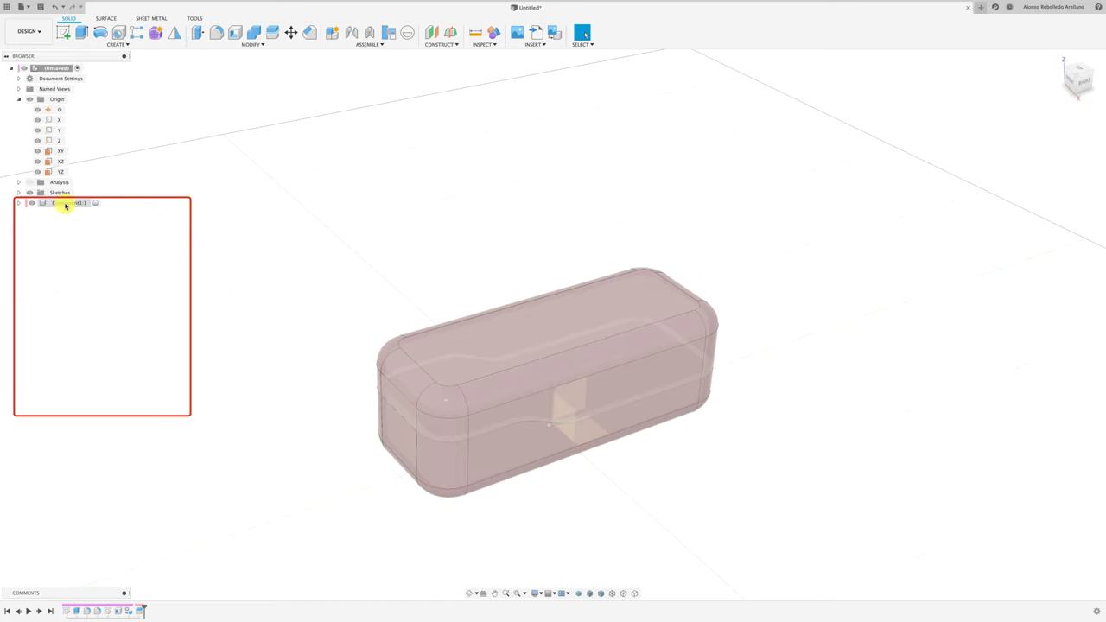
pyautogui.click(65, 204)
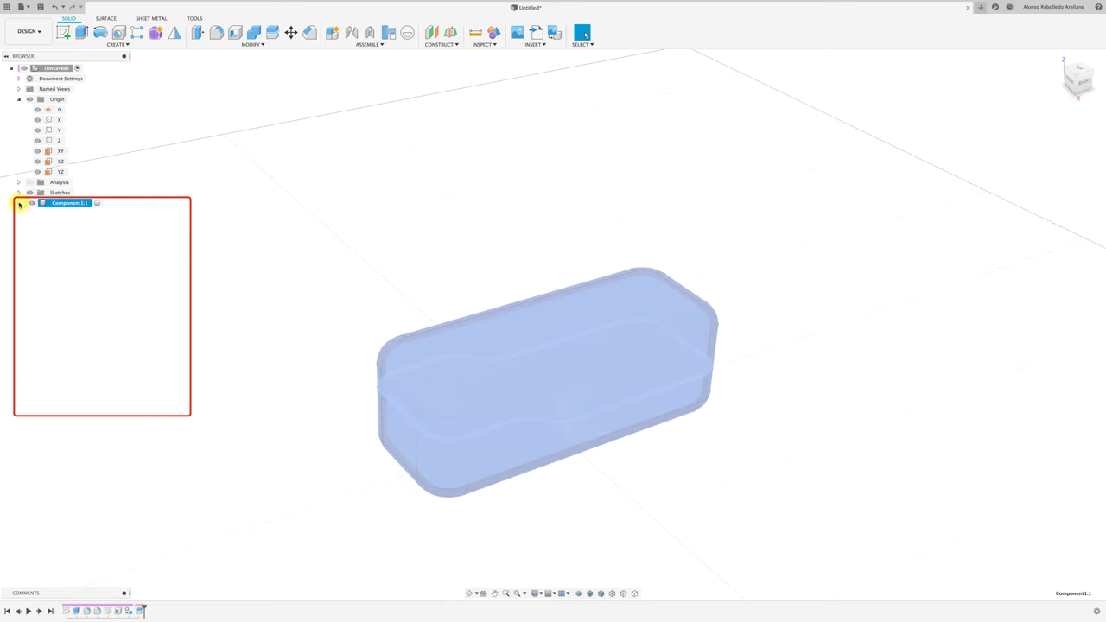
pyautogui.click(19, 204)
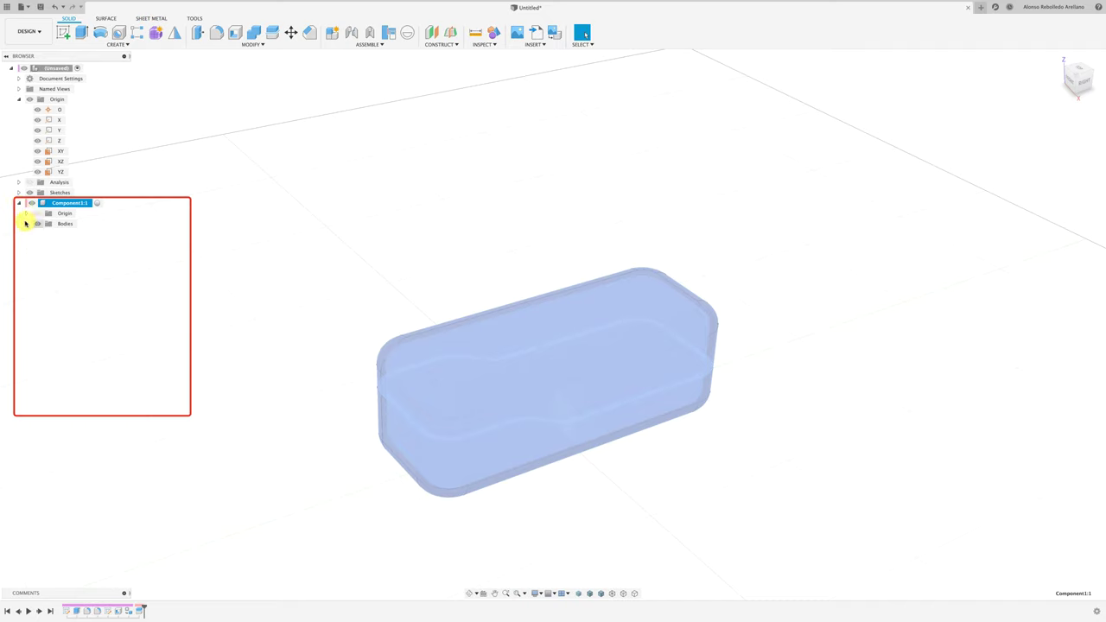
pyautogui.click(27, 223)
pyautogui.click(71, 235)
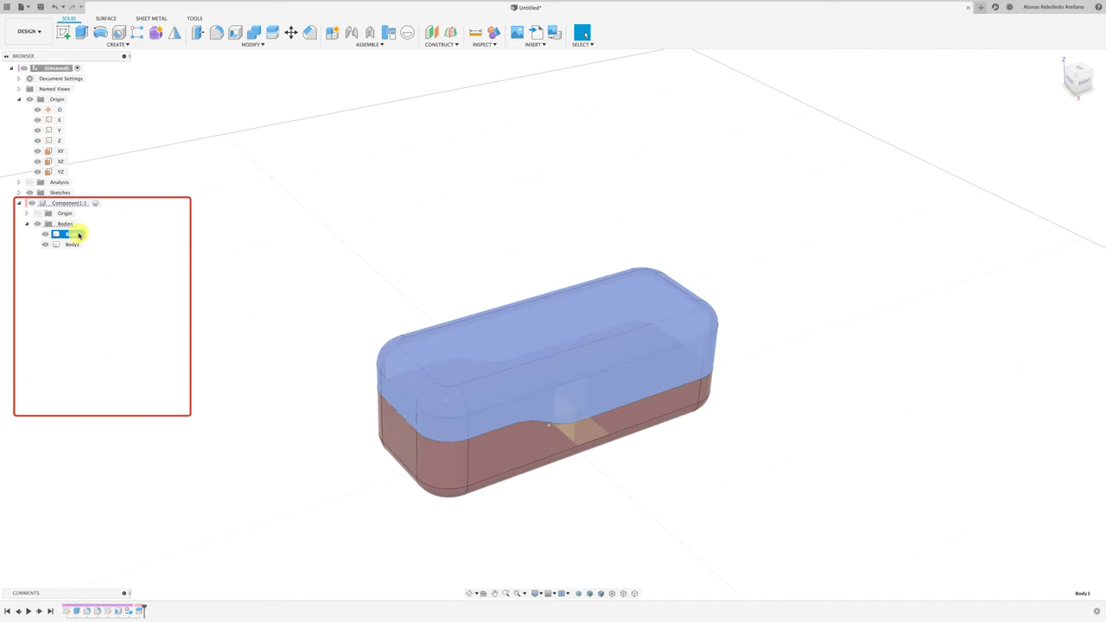
pyautogui.keyDown('shift'); pyautogui.click(73, 245); pyautogui.keyUp('shift')
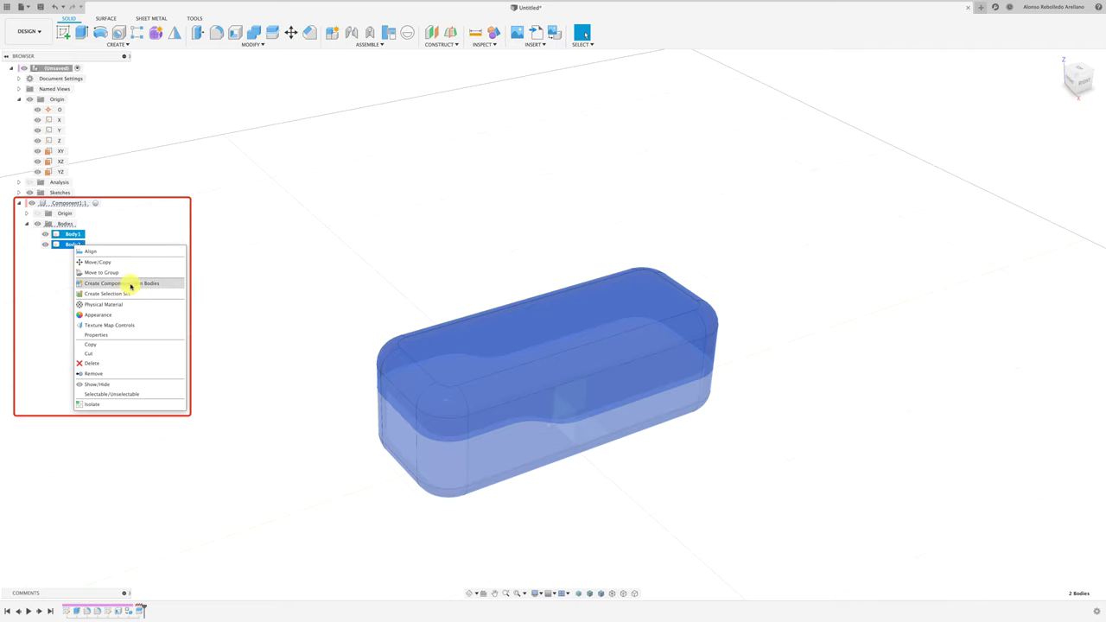
pyautogui.click(130, 285)
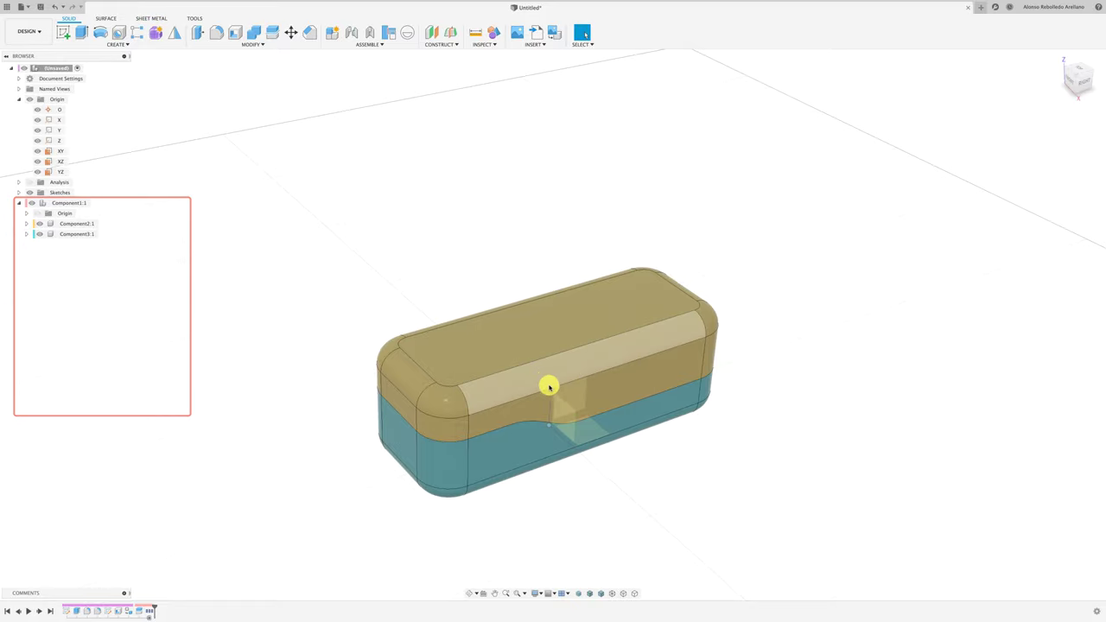
pyautogui.moveTo(548, 383); pyautogui.dragTo(597, 265)
pyautogui.keyDown('shift'); pyautogui.moveTo(573, 362); pyautogui.dragTo(540, 432, button='middle'); pyautogui.keyUp('shift')
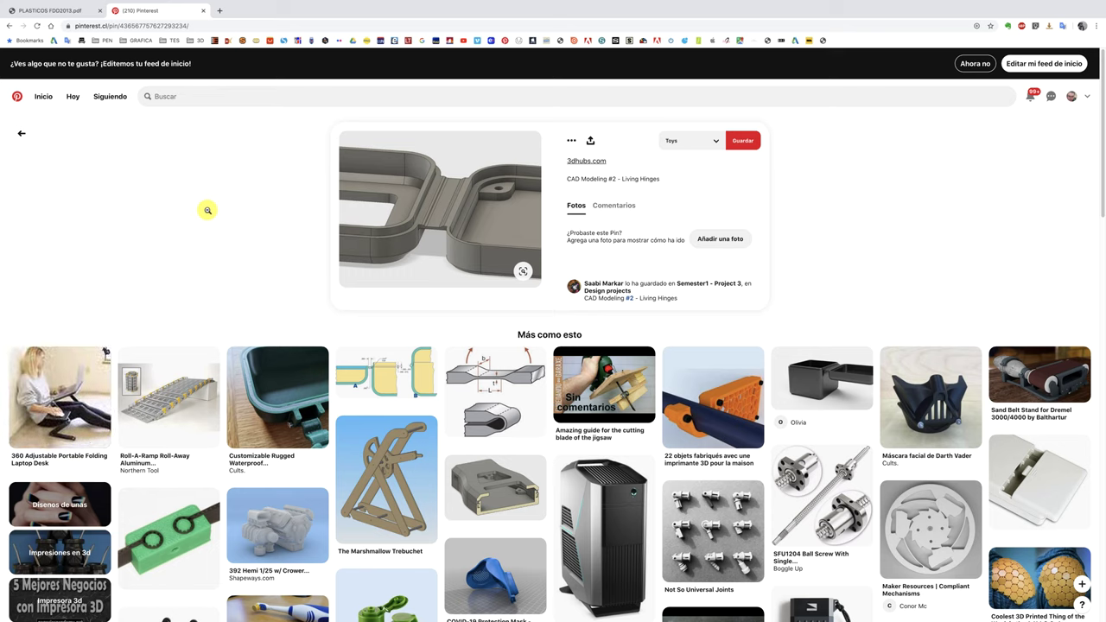
# Switch to the PLASTICOS FDD2013 PDF and drag the scrollbar down from the cover
pyautogui.click(69, 11)
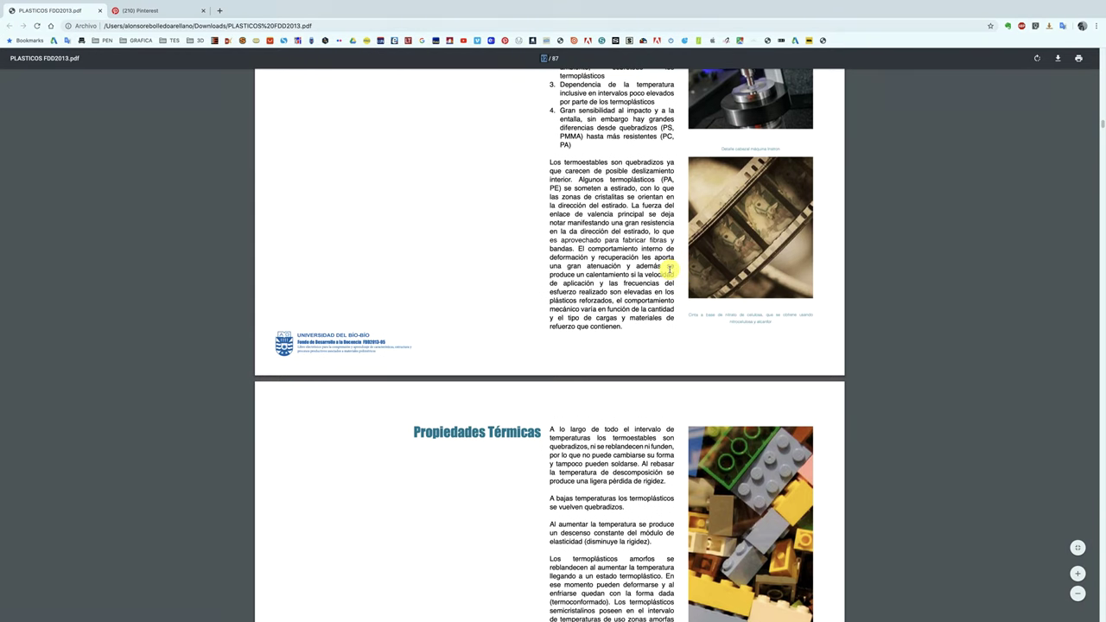
pyautogui.scroll(5, 665, 272)
pyautogui.scroll(5, 846, 334)
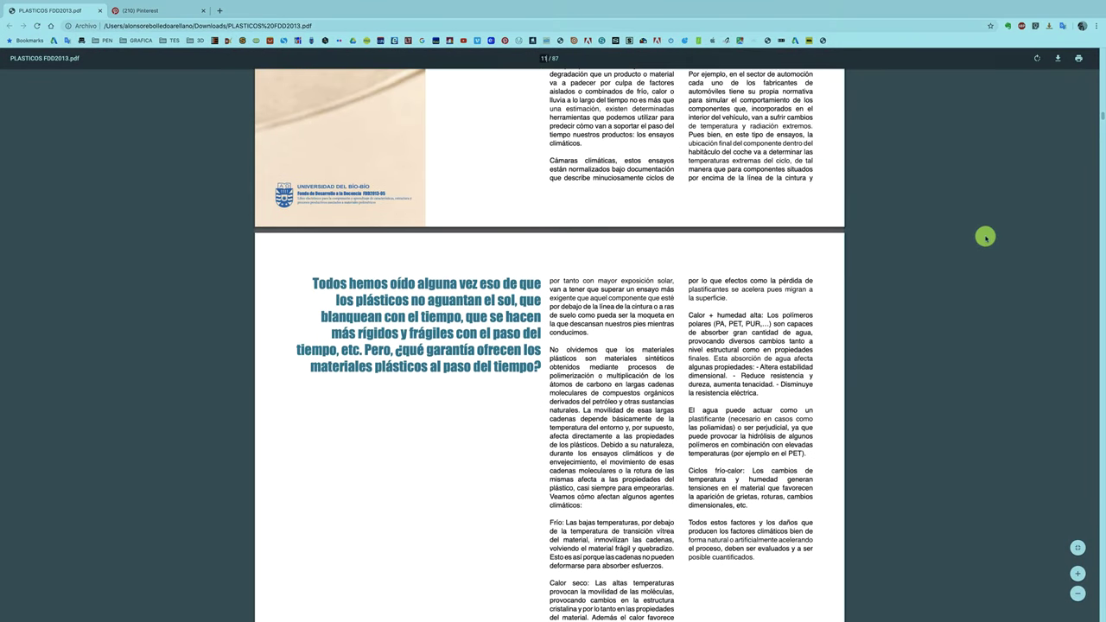
pyautogui.moveTo(1102, 117); pyautogui.dragTo(1101, 49)
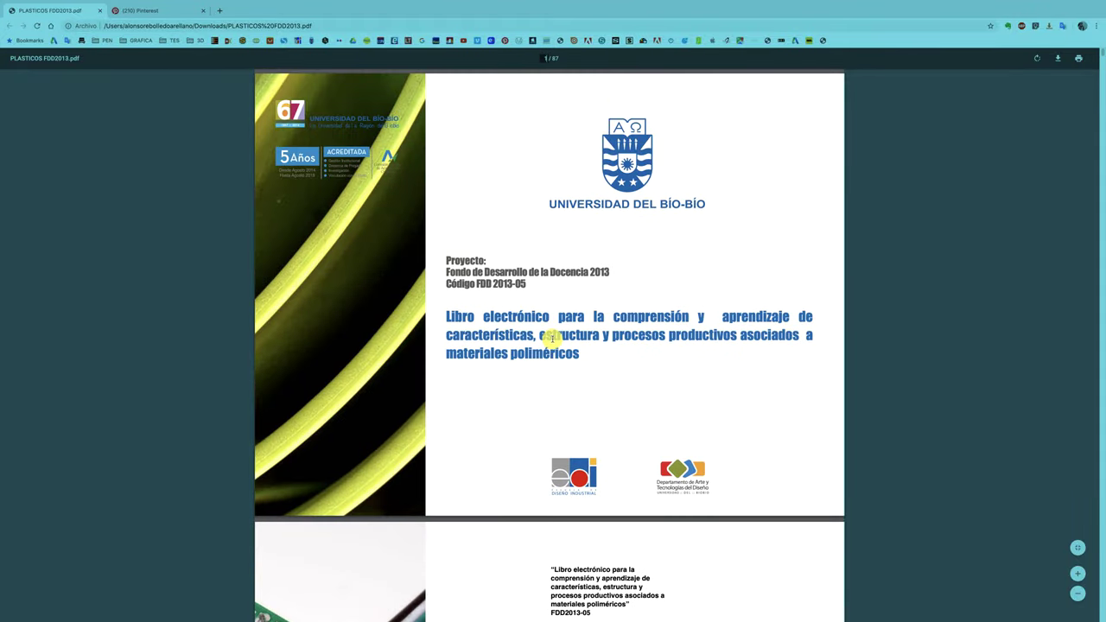
pyautogui.scroll(-1, 551, 338)
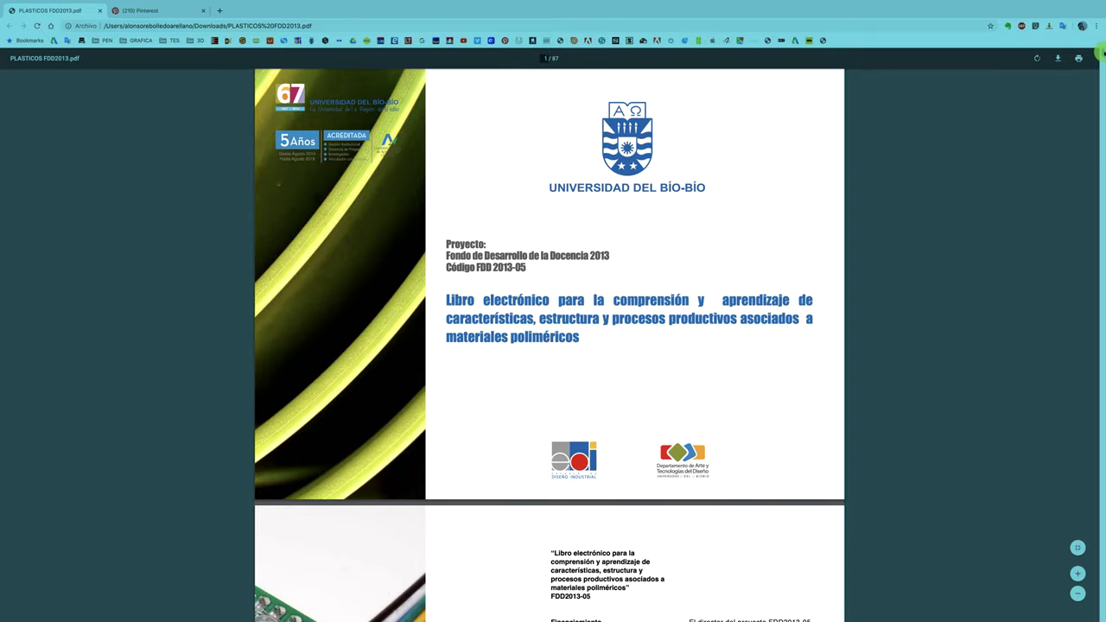
pyautogui.moveTo(1102, 52); pyautogui.dragTo(1101, 317)
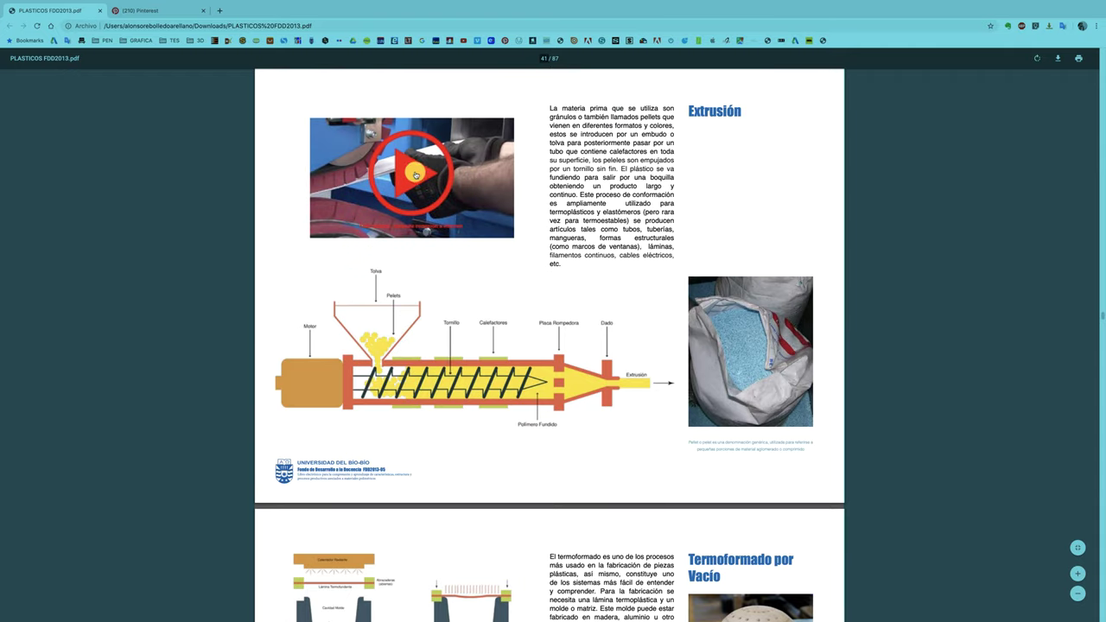
# Scroll through the moulding chapters to the Rotomoldeo and Calandrado pages, page 48 of 87
pyautogui.scroll(-3, 600, 248)
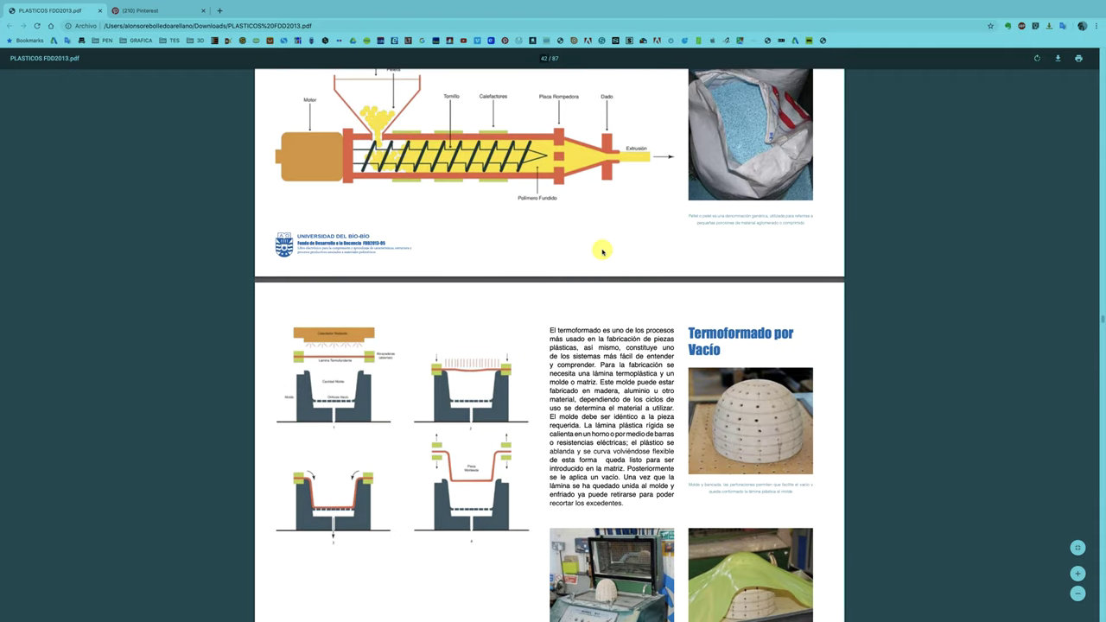
pyautogui.scroll(-1, 602, 252)
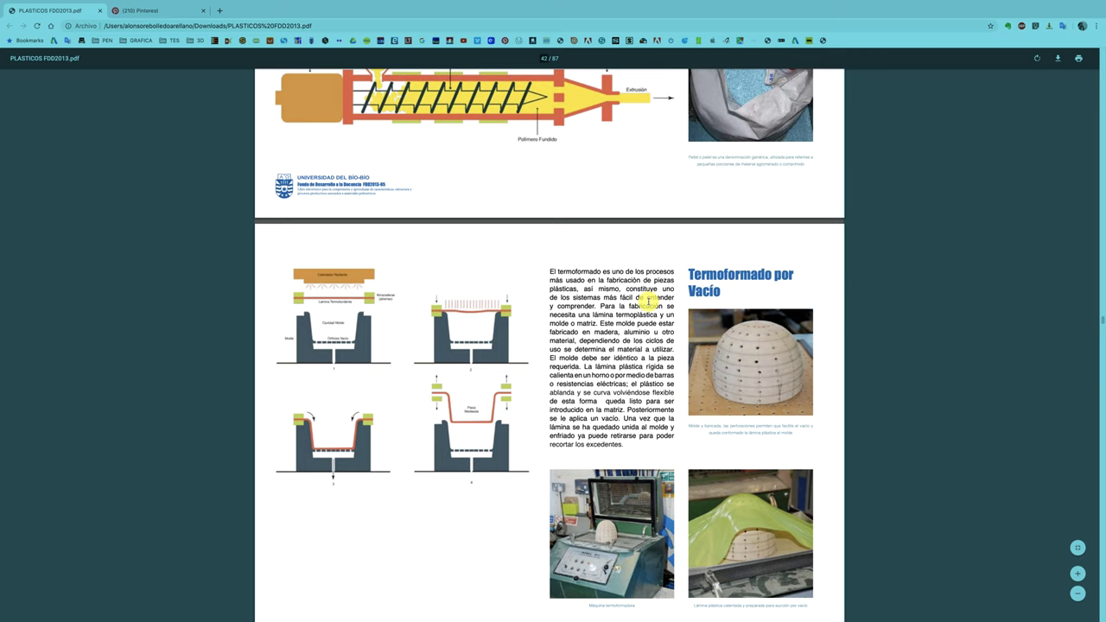
pyautogui.scroll(-1, 628, 441)
pyautogui.scroll(-3, 629, 442)
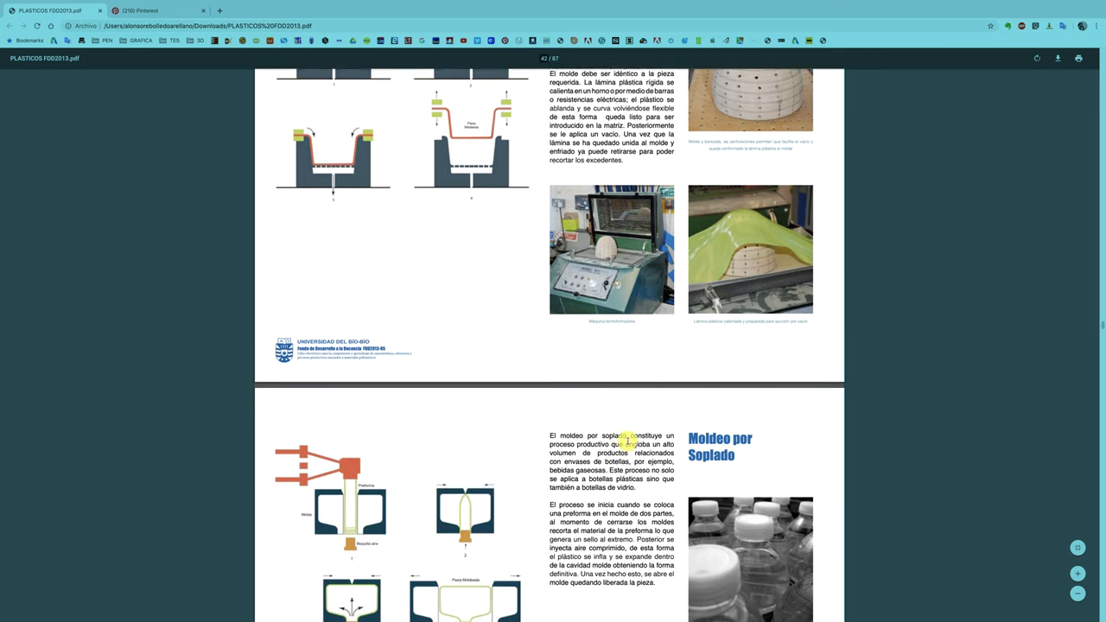
pyautogui.scroll(-2, 628, 441)
pyautogui.scroll(-1, 628, 441)
pyautogui.scroll(-1, 628, 441)
pyautogui.scroll(-2, 628, 442)
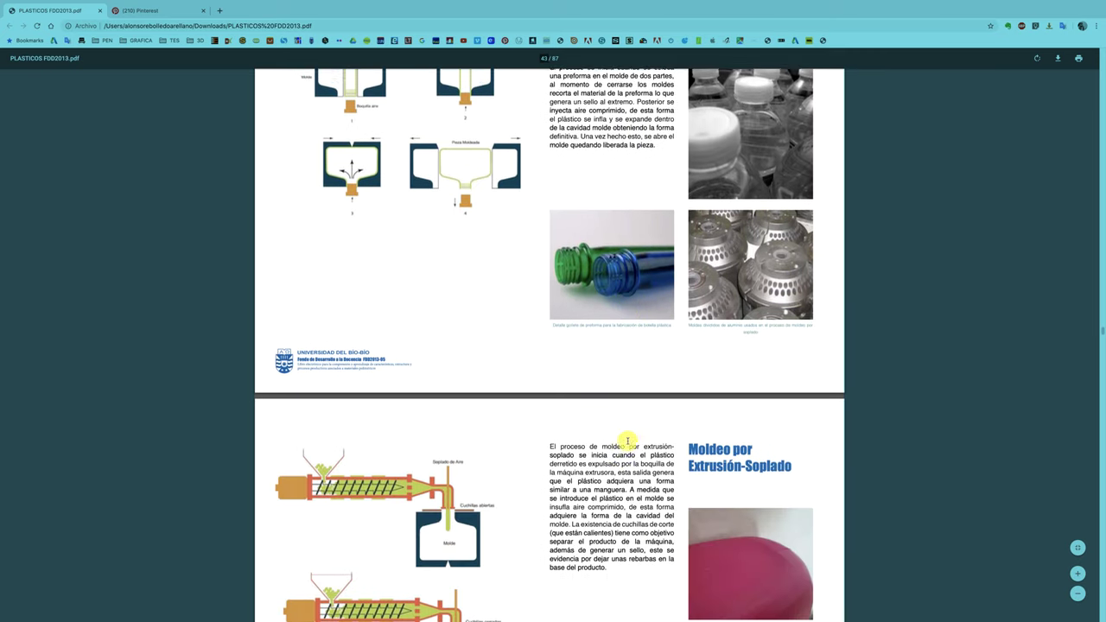
pyautogui.scroll(-1, 628, 441)
pyautogui.scroll(-2, 628, 441)
pyautogui.scroll(-3, 628, 441)
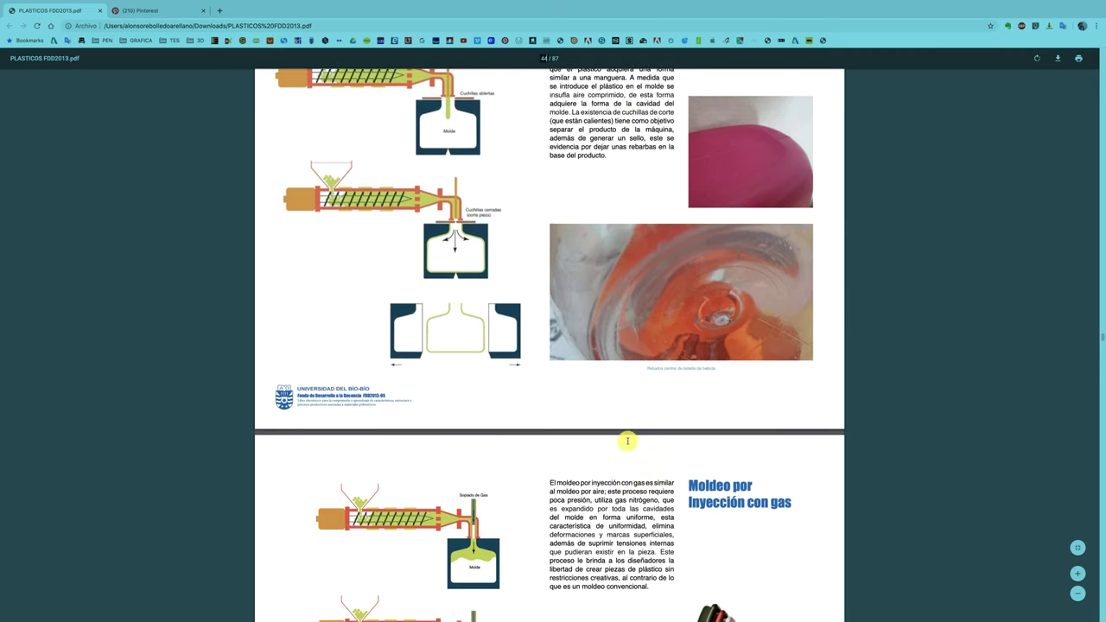
pyautogui.scroll(-1, 629, 442)
pyautogui.scroll(-2, 628, 441)
pyautogui.scroll(-3, 628, 441)
pyautogui.scroll(-2, 628, 442)
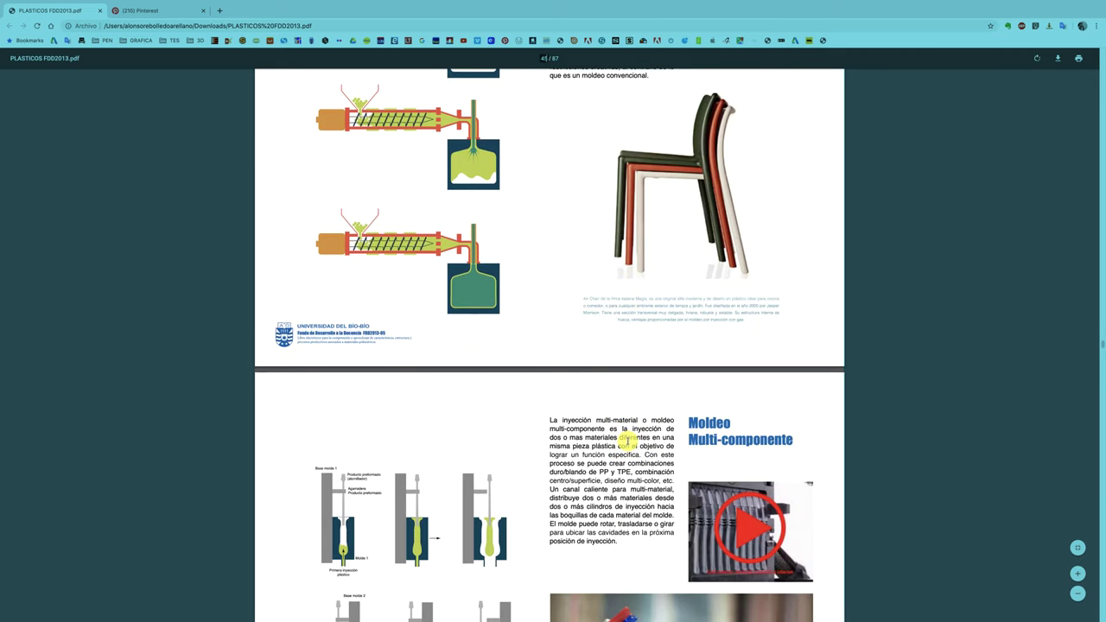
pyautogui.scroll(-1, 628, 442)
pyautogui.scroll(-1, 628, 442)
pyautogui.scroll(-2, 628, 441)
pyautogui.scroll(-3, 628, 441)
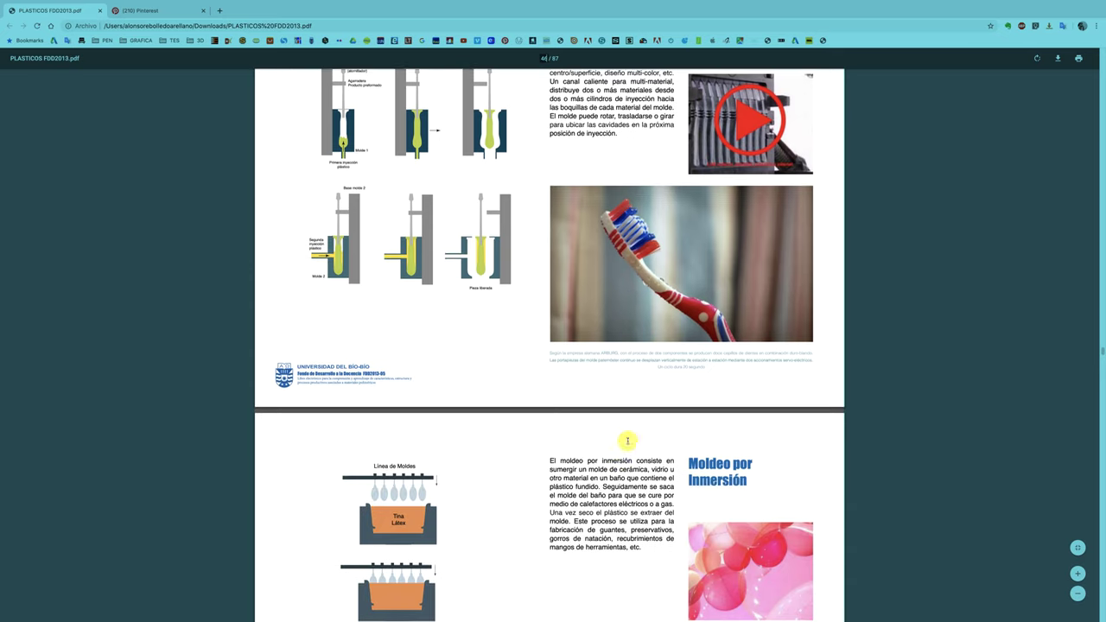
pyautogui.scroll(-1, 628, 441)
pyautogui.scroll(-4, 629, 440)
pyautogui.scroll(-3, 628, 441)
pyautogui.scroll(-2, 628, 442)
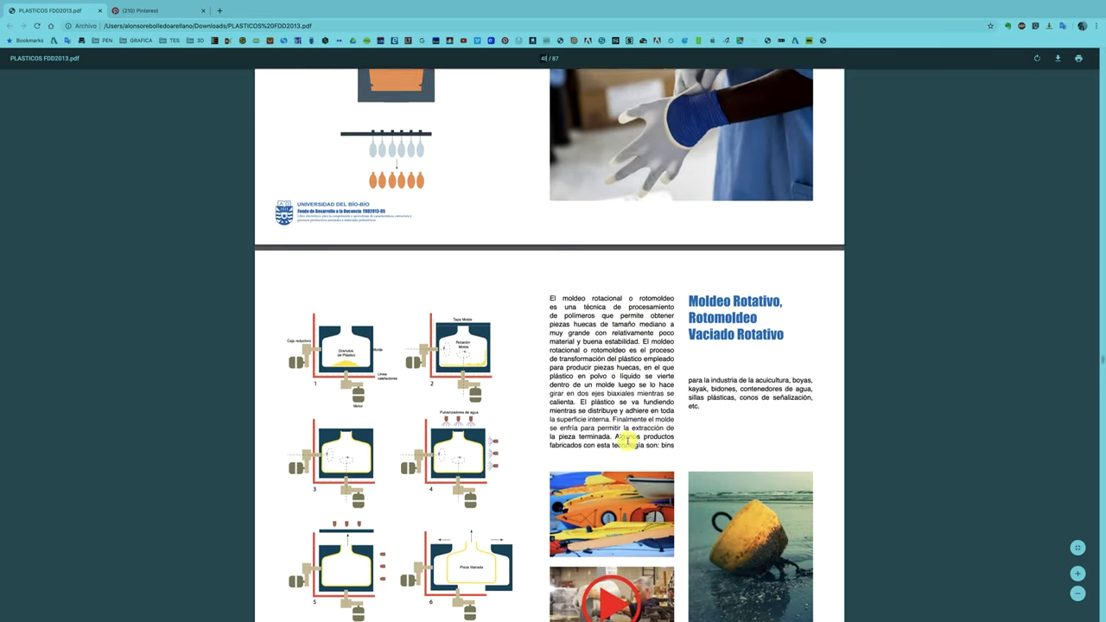
pyautogui.scroll(-2, 628, 441)
pyautogui.scroll(-2, 628, 442)
pyautogui.scroll(-1, 628, 441)
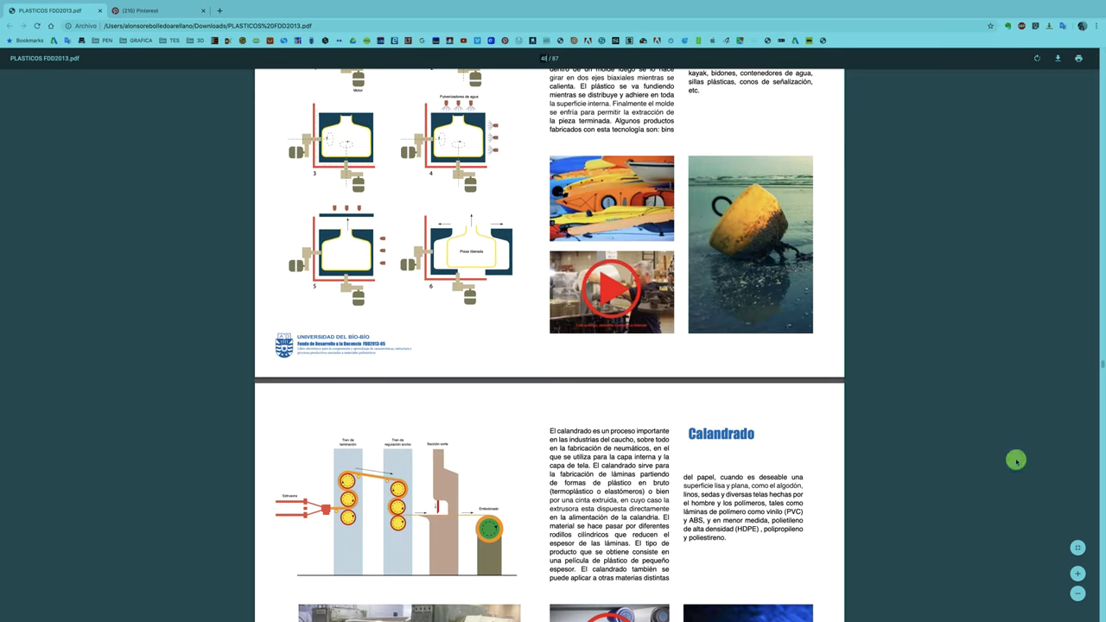
# Scroll past Ángulo de Desmoldeo and Alojamientos to page 57, Agujeros: Ciegos y Pasantes
pyautogui.moveTo(1102, 365); pyautogui.dragTo(1101, 400)
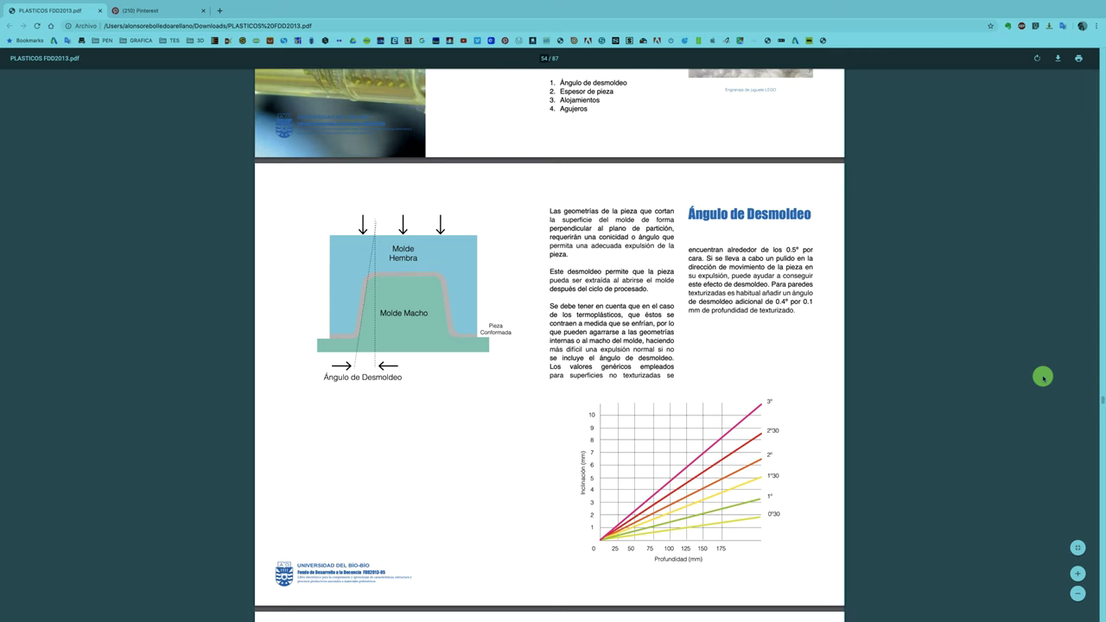
pyautogui.scroll(-1, 1032, 410)
pyautogui.scroll(-2, 1032, 409)
pyautogui.scroll(-3, 1031, 411)
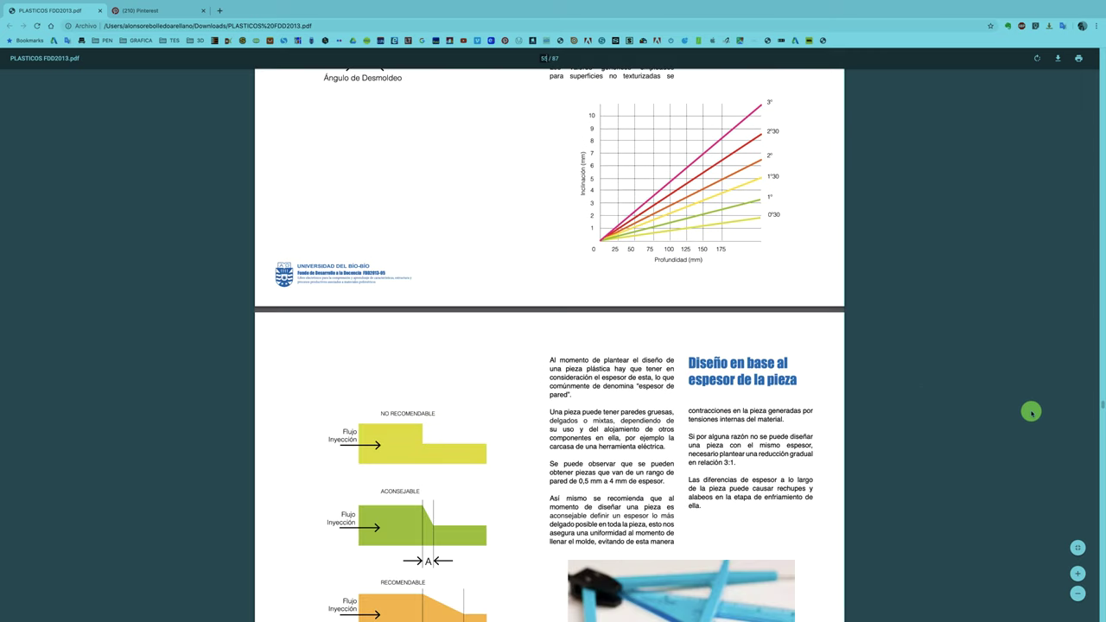
pyautogui.scroll(-3, 1032, 413)
pyautogui.scroll(1, 1032, 413)
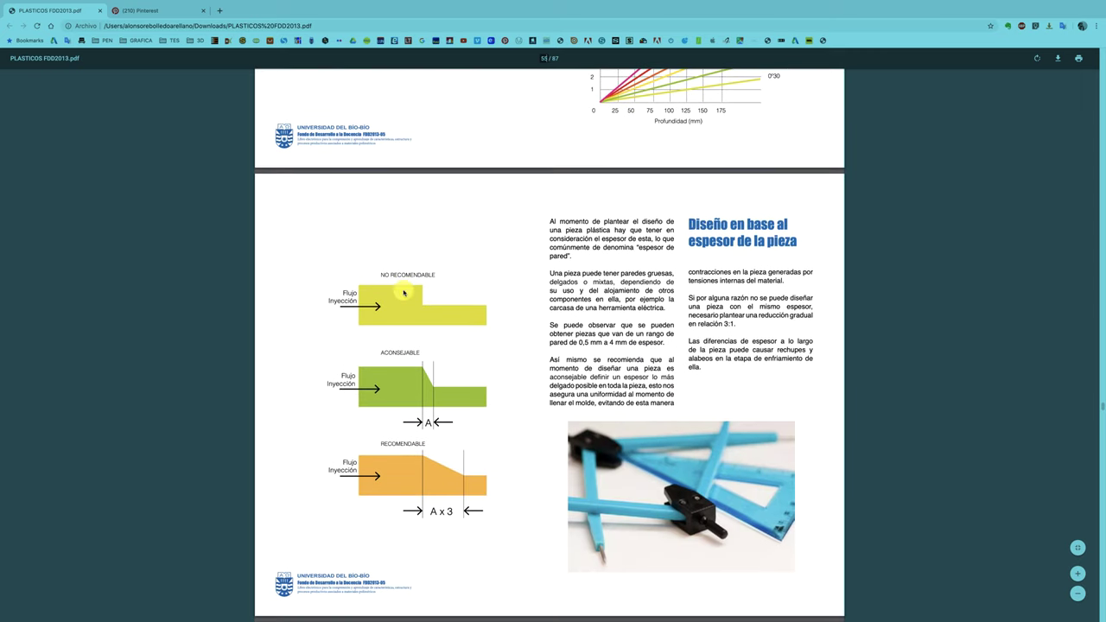
pyautogui.scroll(-5, 1000, 446)
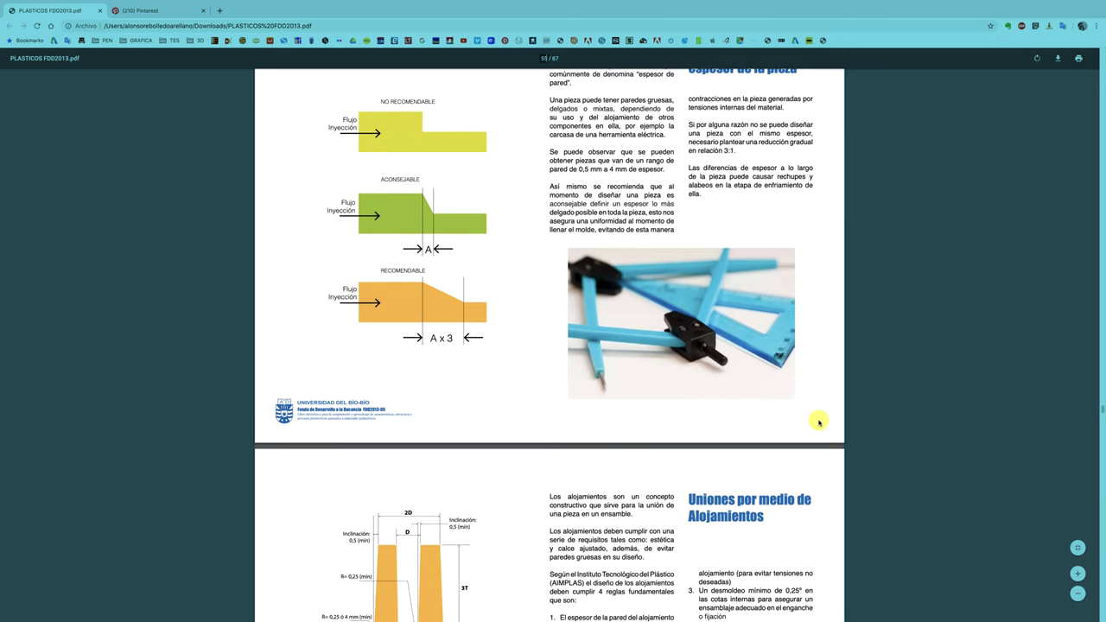
pyautogui.scroll(-3, 815, 420)
pyautogui.scroll(-1, 818, 421)
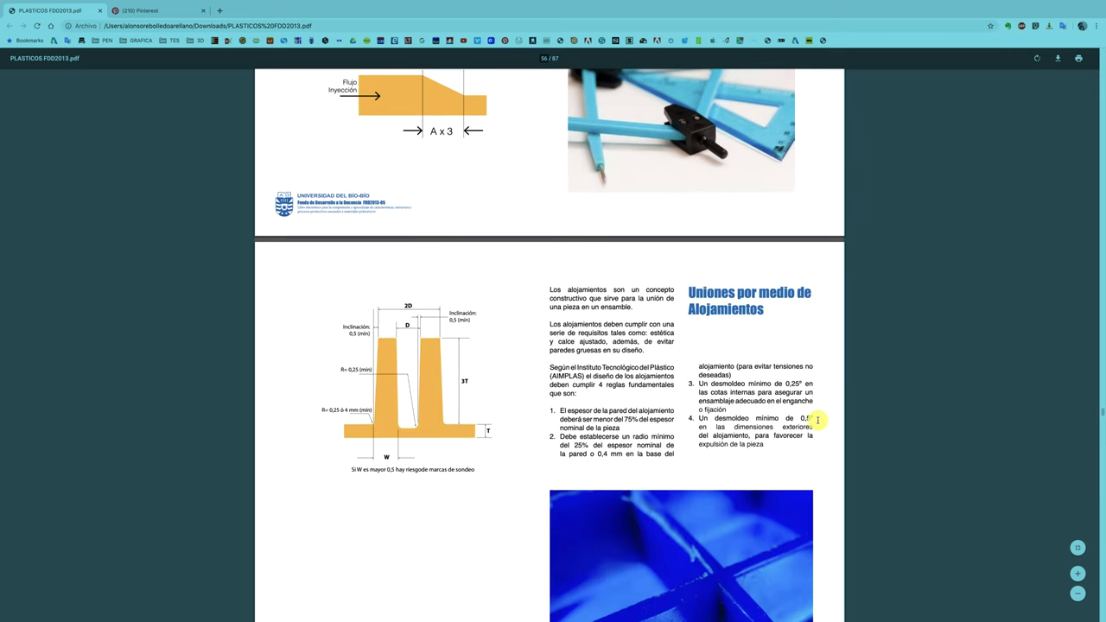
pyautogui.scroll(-3, 511, 458)
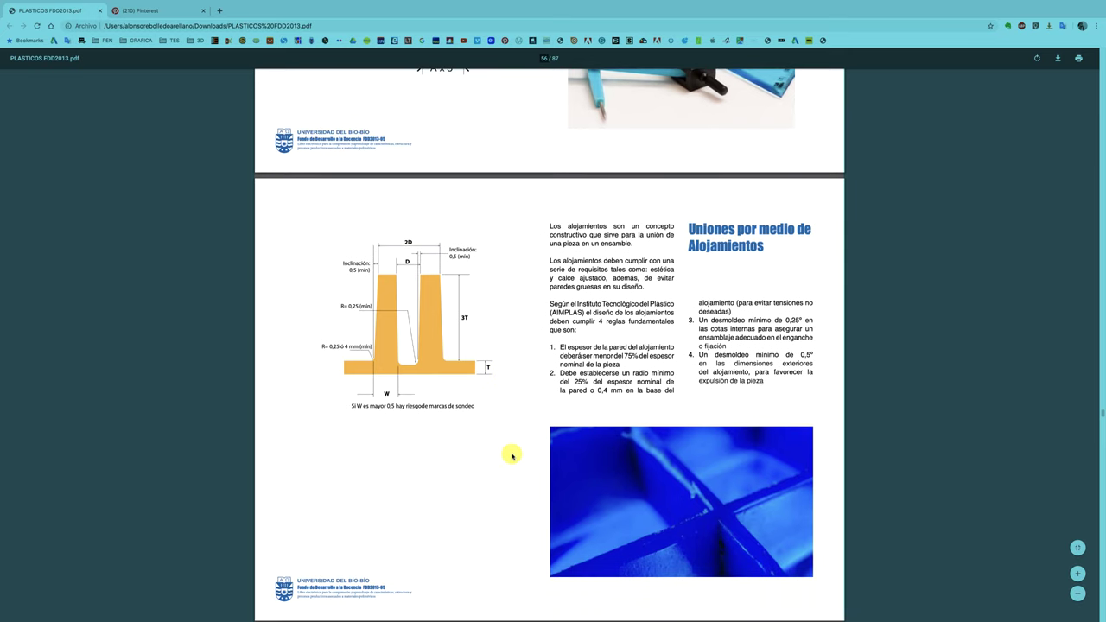
pyautogui.scroll(-1, 511, 456)
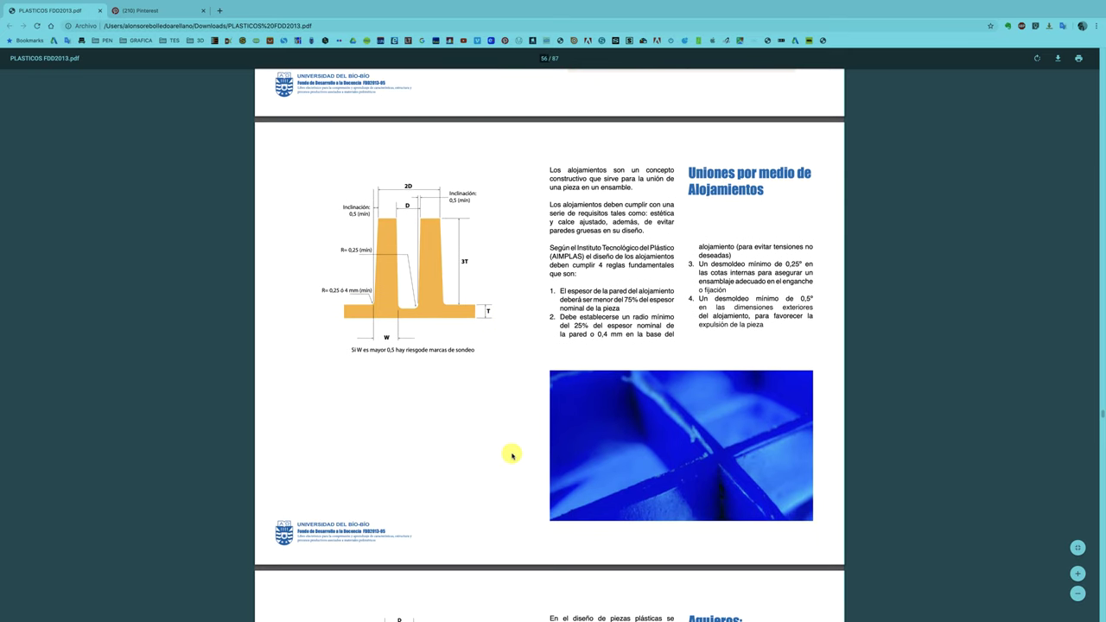
pyautogui.scroll(-3, 512, 455)
pyautogui.scroll(-3, 512, 456)
pyautogui.scroll(-3, 512, 455)
pyautogui.scroll(-2, 511, 455)
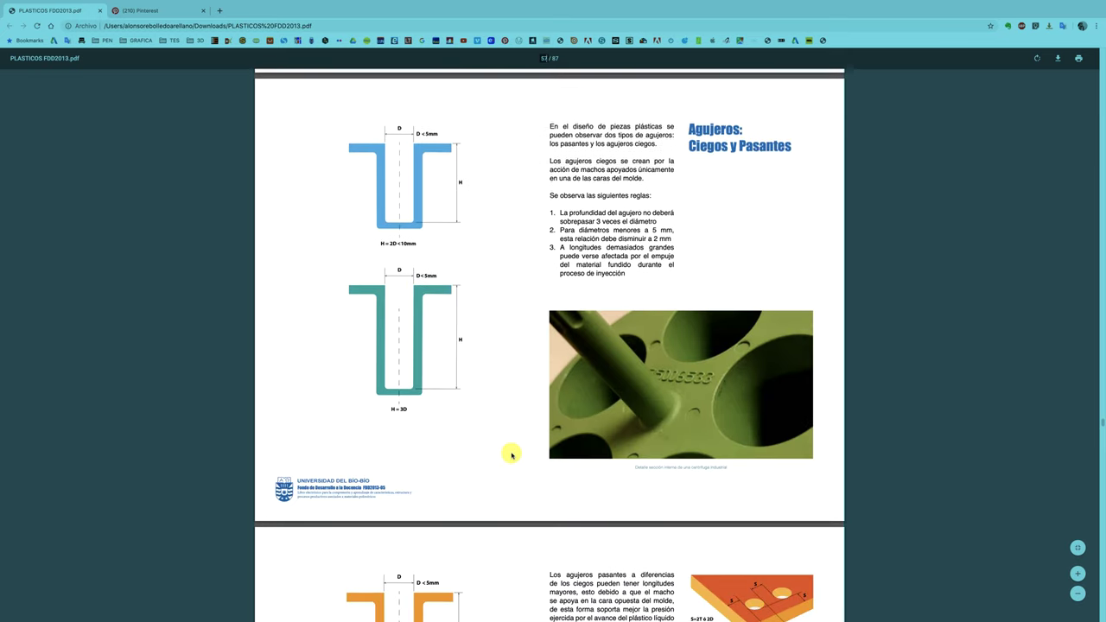
pyautogui.scroll(-3, 512, 455)
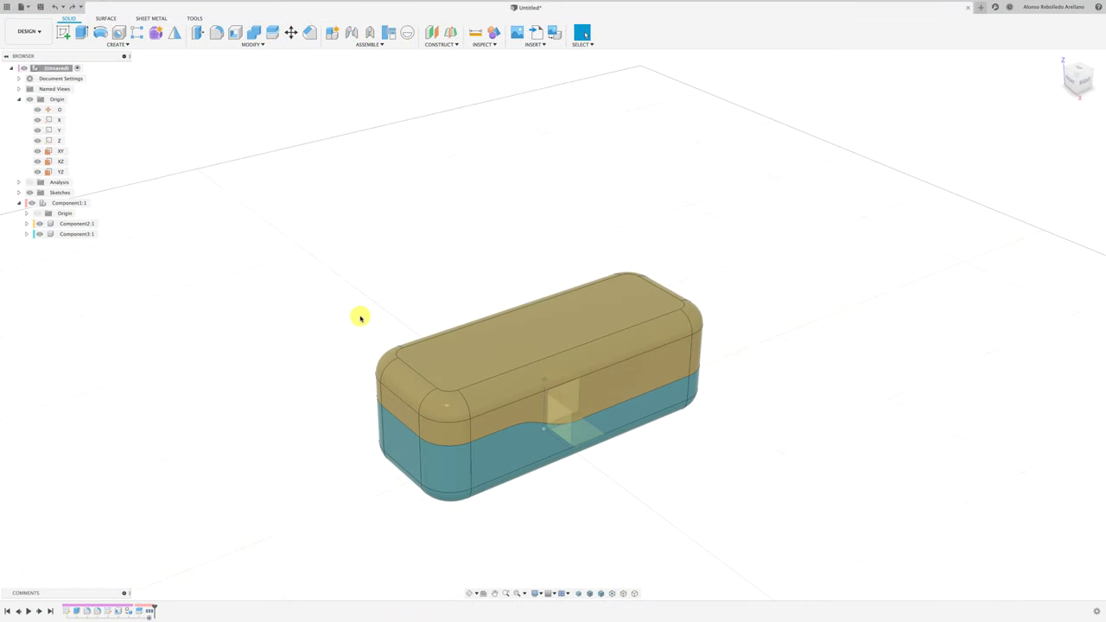
# Hide the lid component Component2:1 to reveal the open tray
pyautogui.click(78, 224)
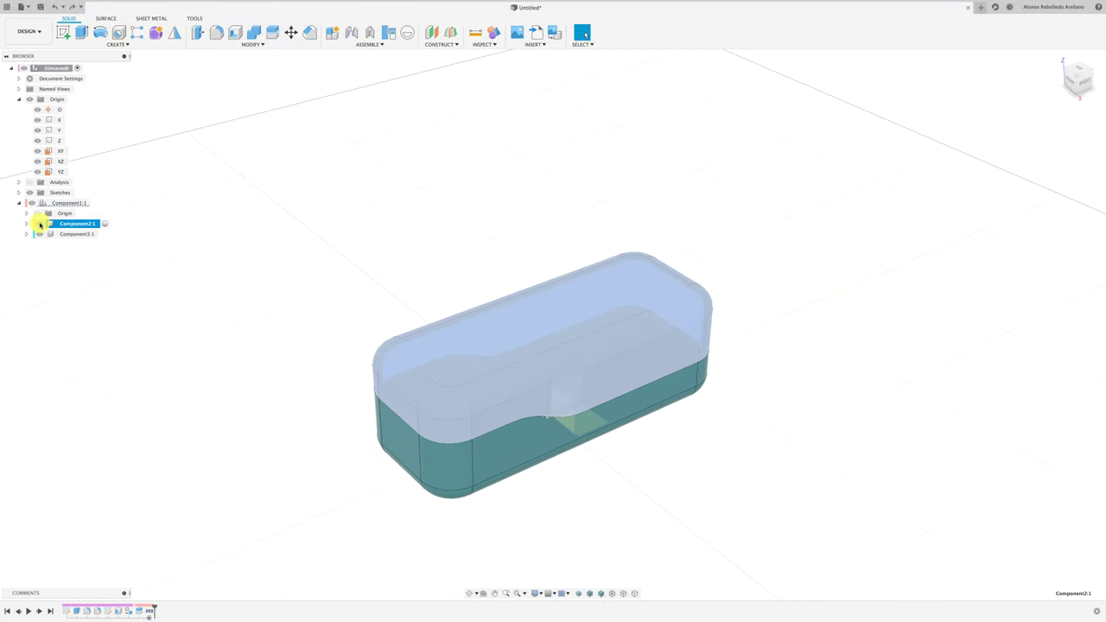
pyautogui.click(38, 223)
pyautogui.keyDown('shift'); pyautogui.moveTo(196, 277); pyautogui.dragTo(198, 277, button='middle'); pyautogui.keyUp('shift')
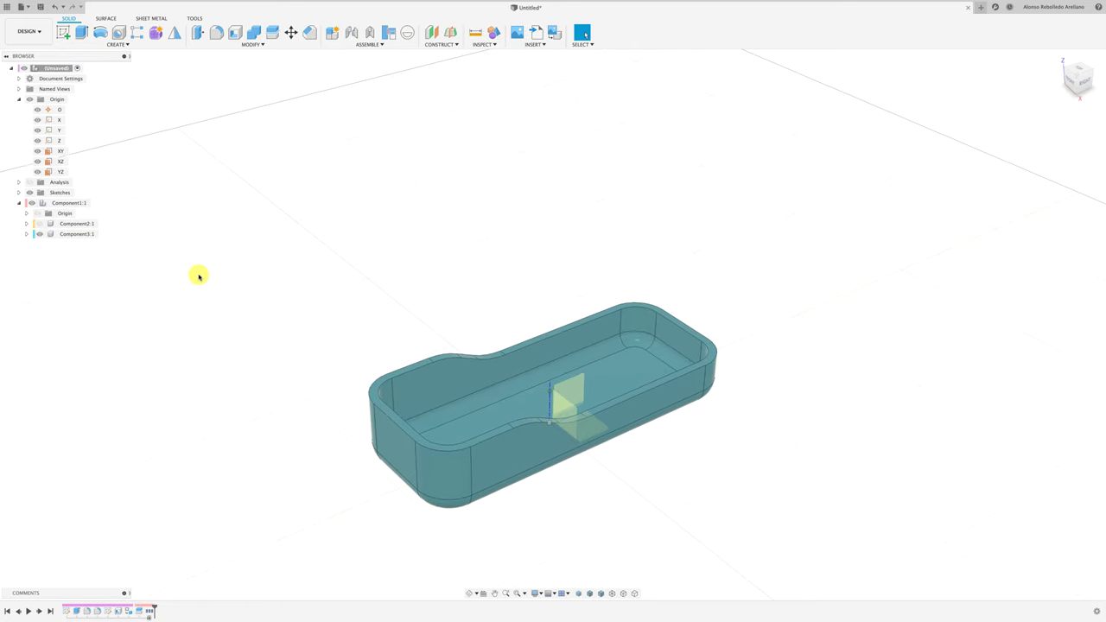
# Start a sketch on the YZ plane, viewed from the Right in wireframe
pyautogui.click(63, 33)
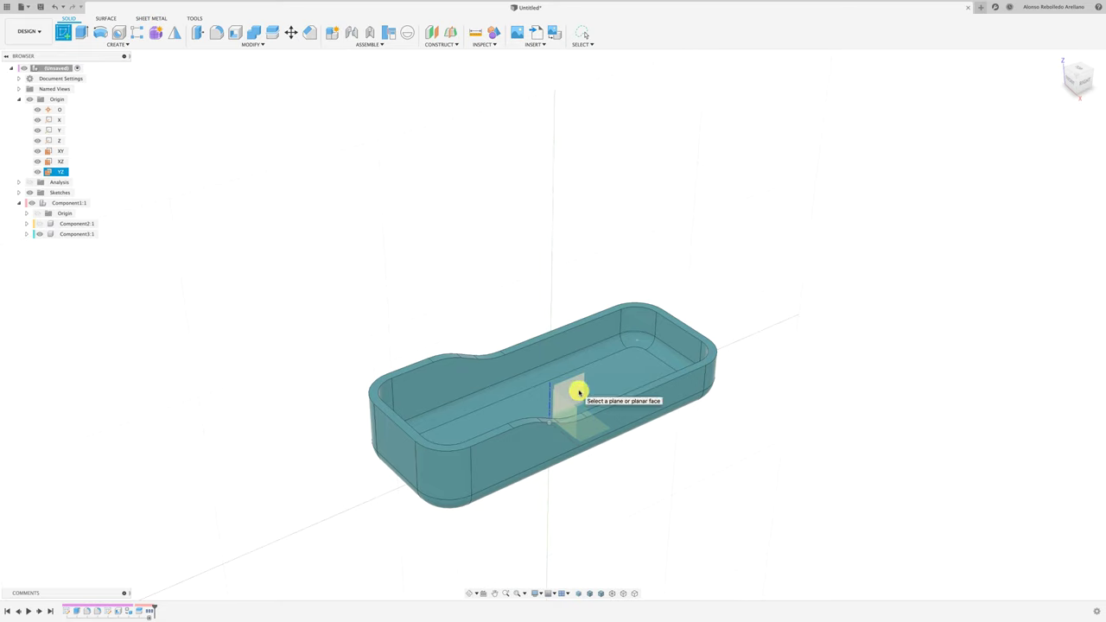
pyautogui.click(579, 393)
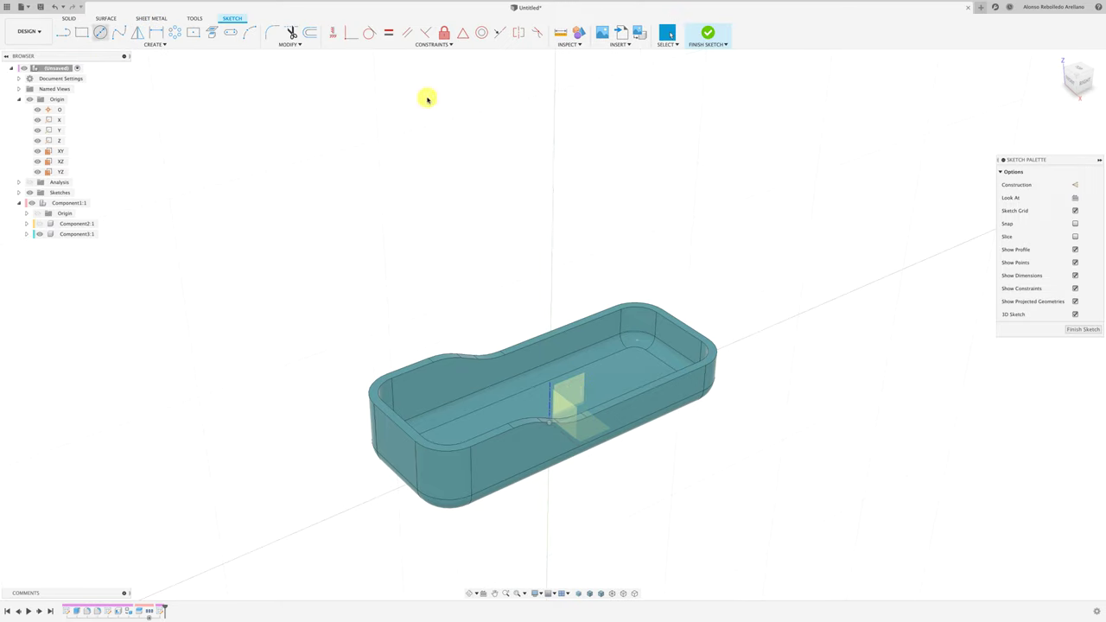
pyautogui.click(1085, 84)
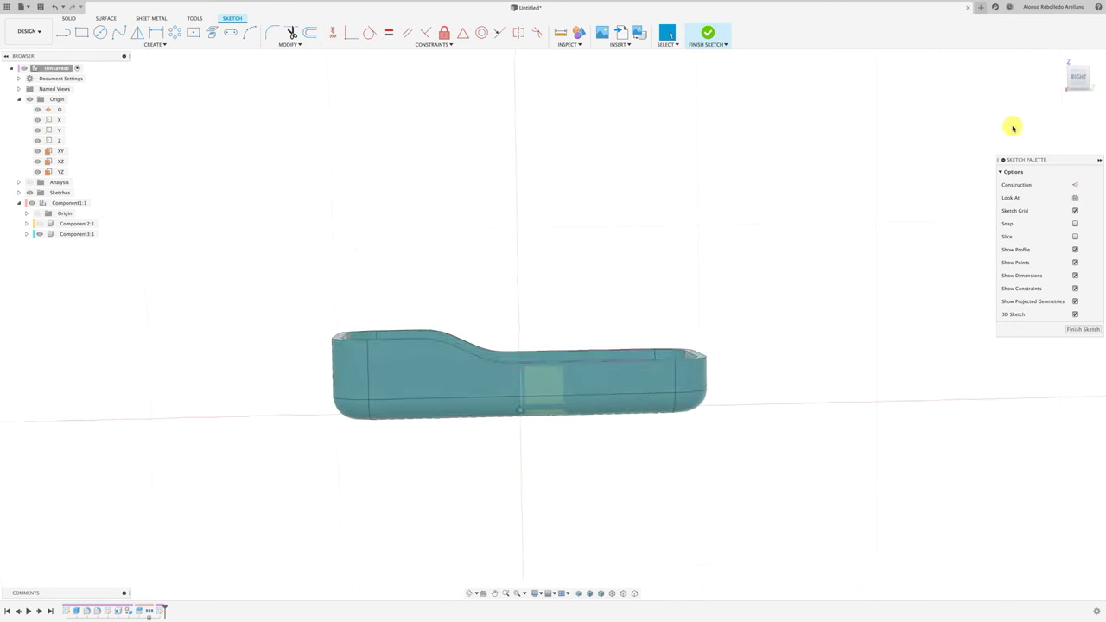
pyautogui.scroll(3, 689, 365)
pyautogui.scroll(2, 709, 363)
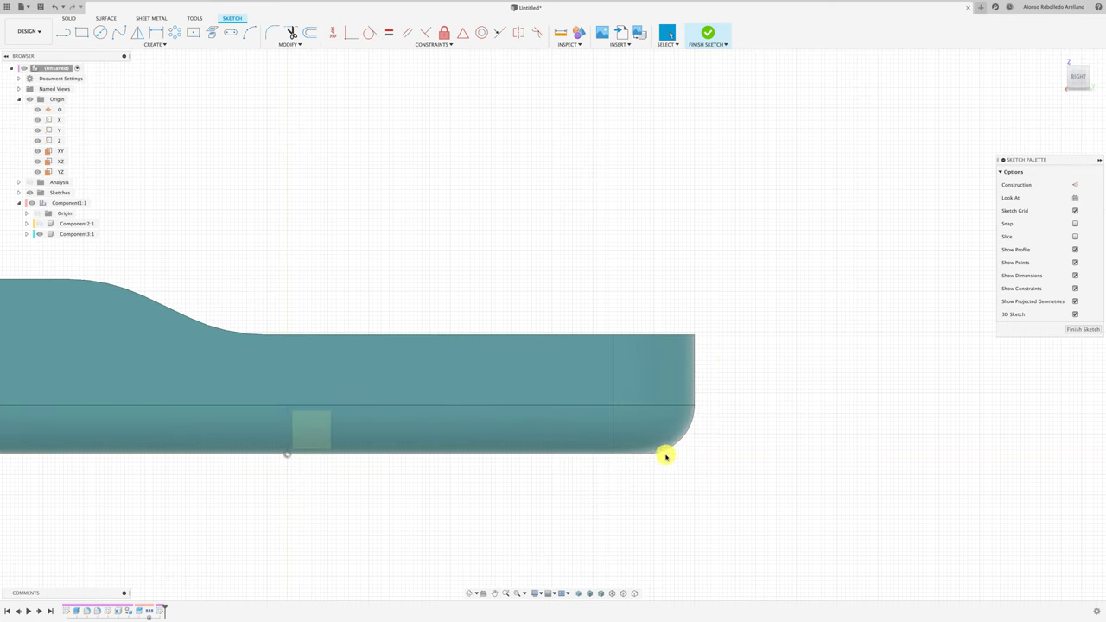
pyautogui.click(609, 593)
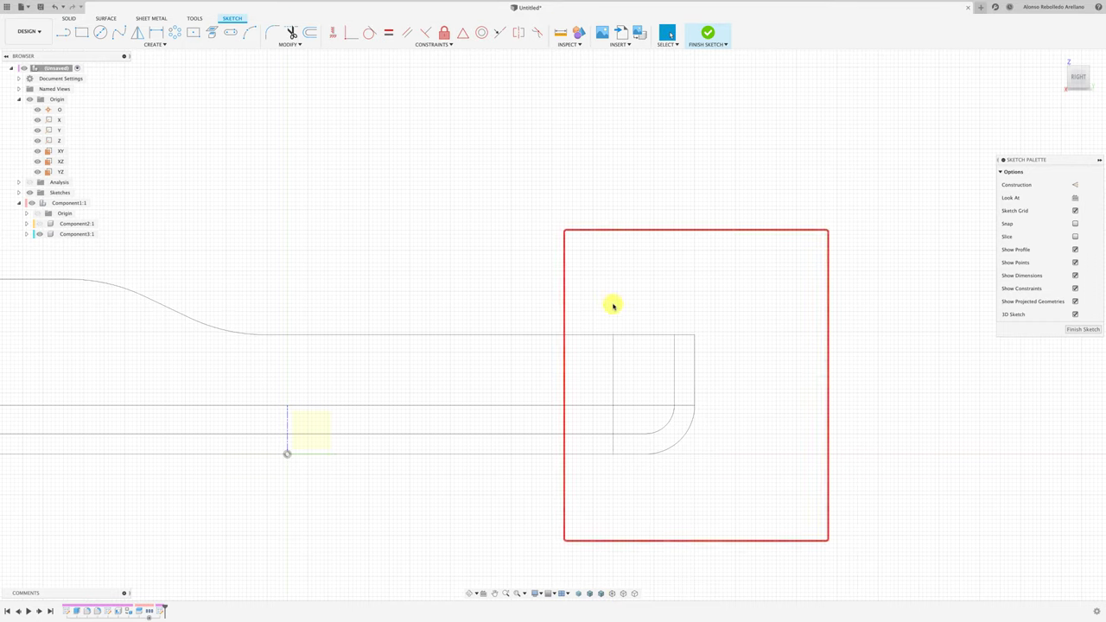
# Project the base's rounded rim edges into the sketch
pyautogui.press('p')
pyautogui.click(683, 338)
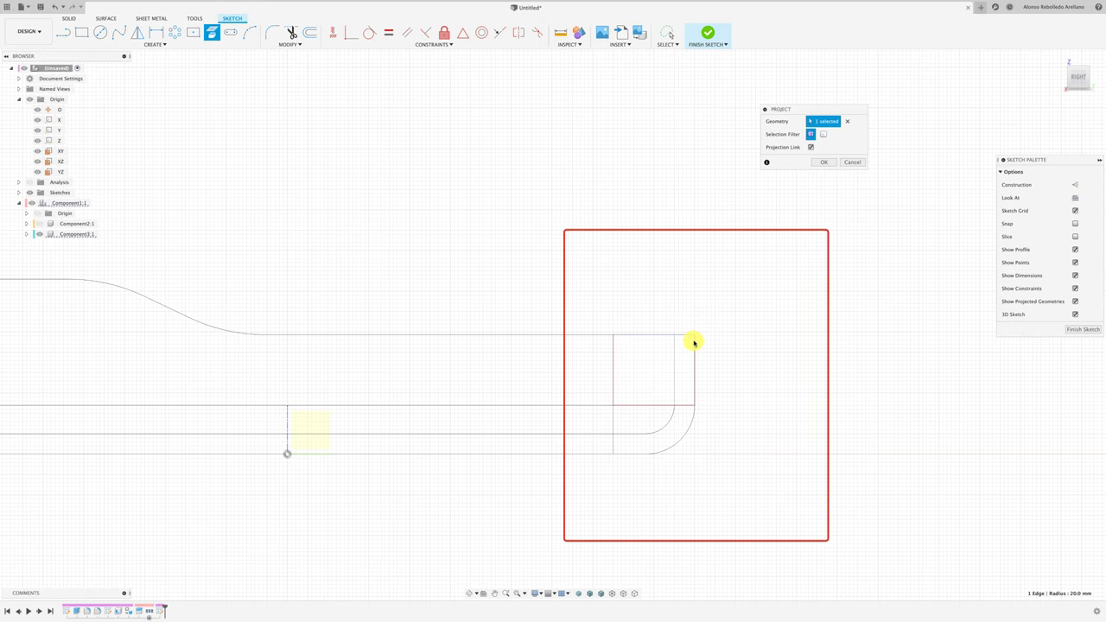
pyautogui.click(692, 342)
pyautogui.click(824, 161)
pyautogui.scroll(3, 706, 367)
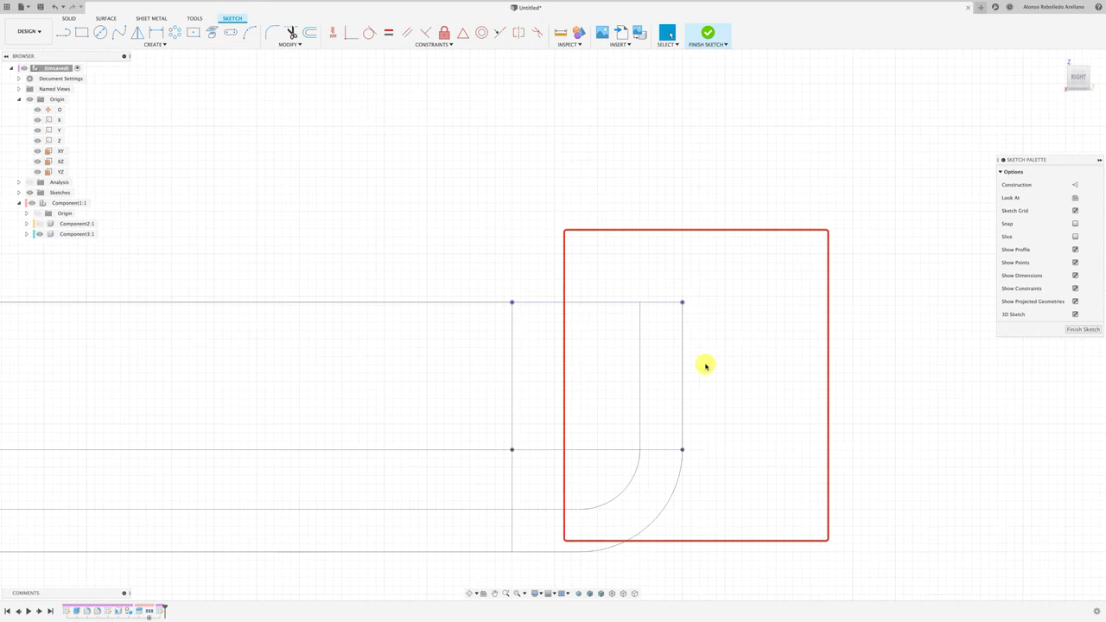
# Draw a small rectangle at the rim end for the lip profile
pyautogui.click(81, 32)
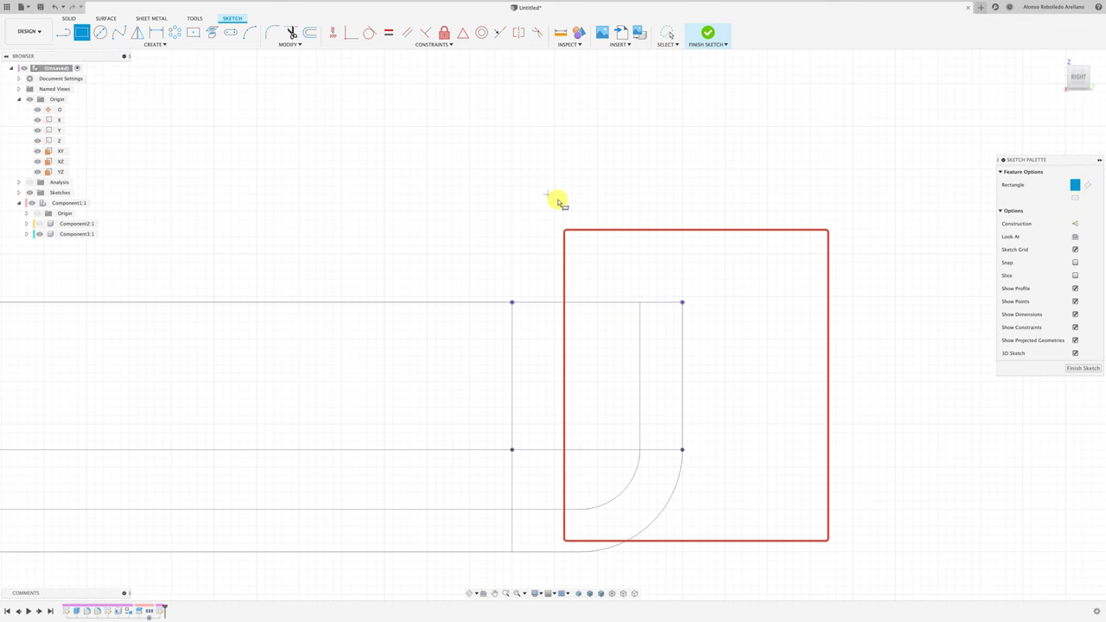
pyautogui.click(683, 370)
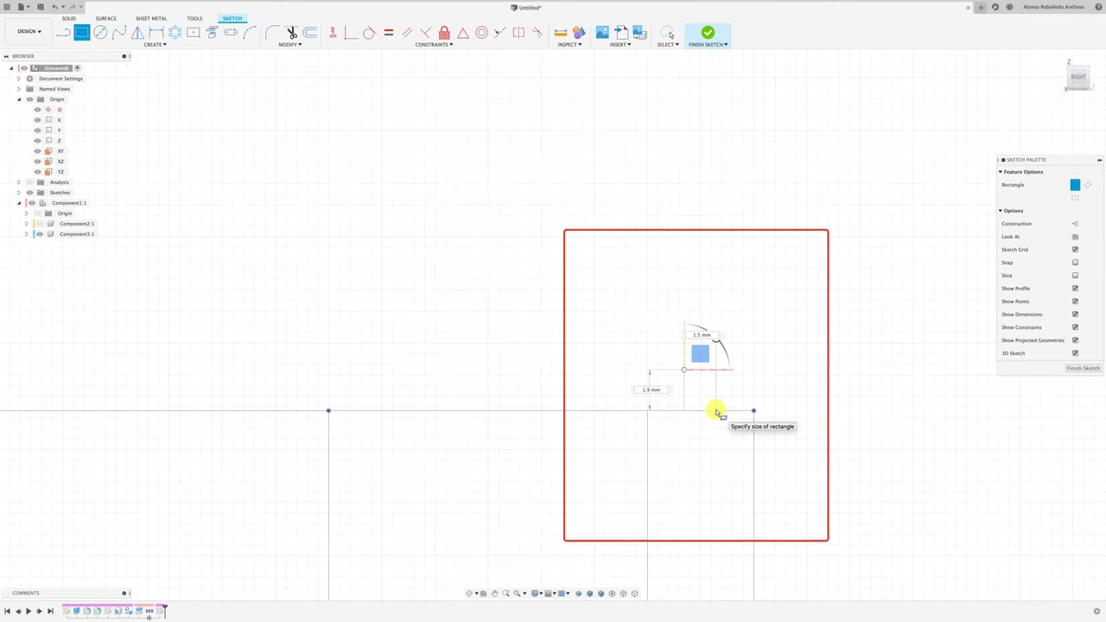
pyautogui.click(718, 411)
# Dimension the rectangle 2.0 wide and 1.5 from the outer line, then finish the sketch
pyautogui.press('d')
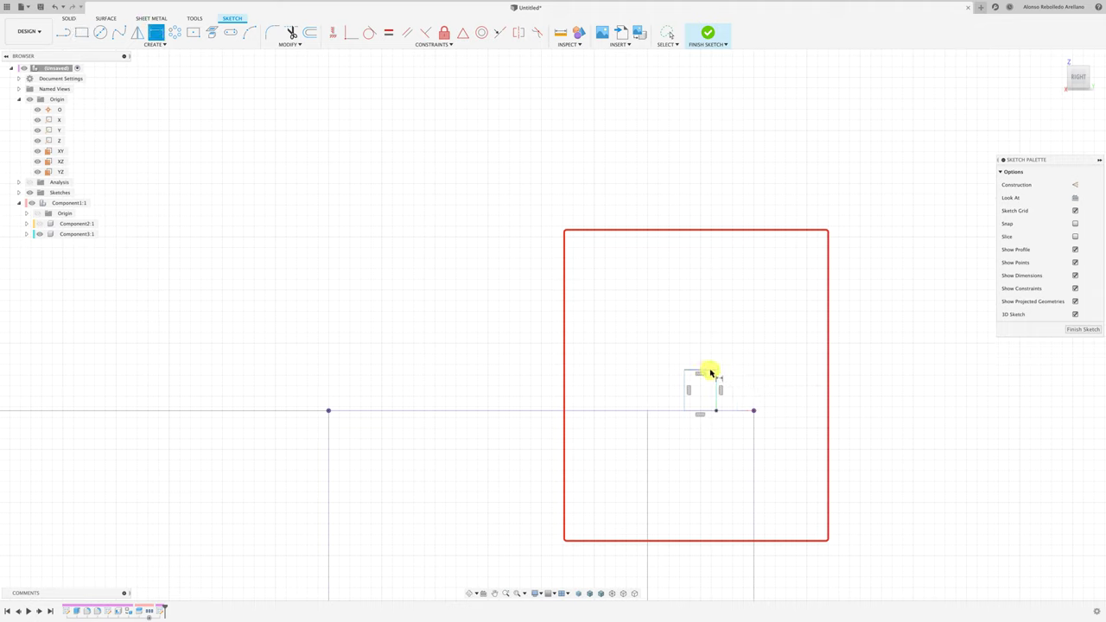
pyautogui.click(710, 372)
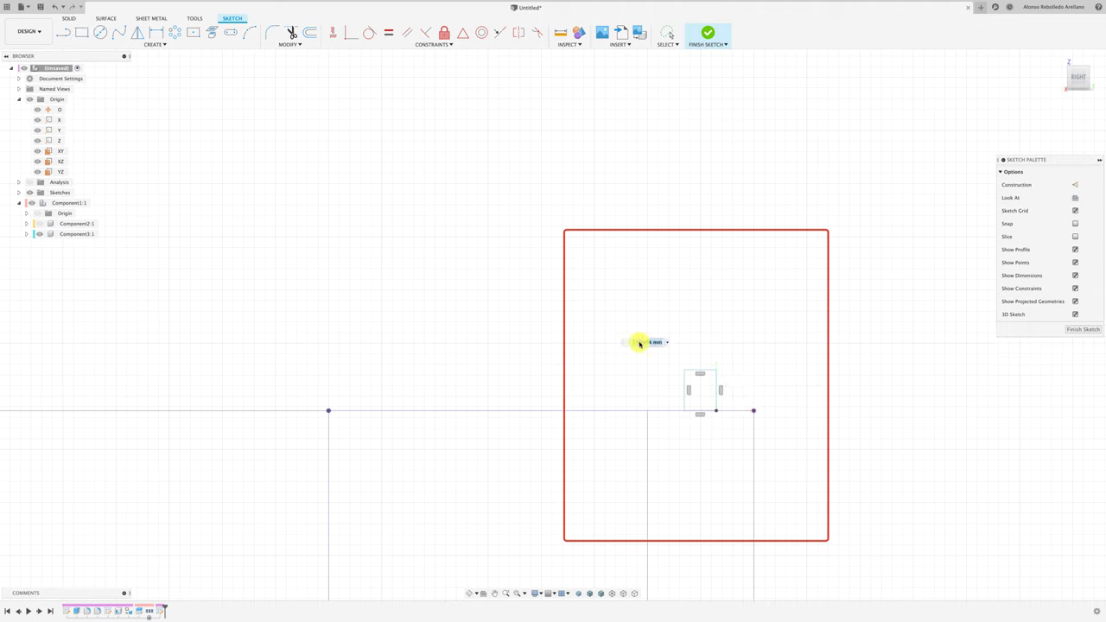
pyautogui.click(640, 344)
pyautogui.write('2')
pyautogui.press('Return')
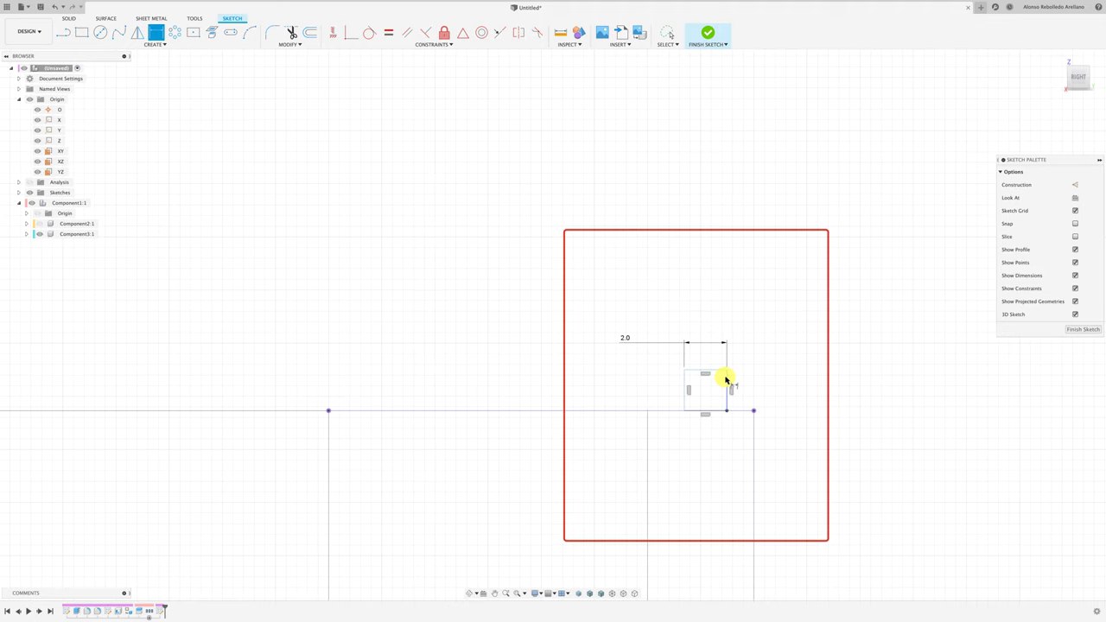
pyautogui.click(754, 425)
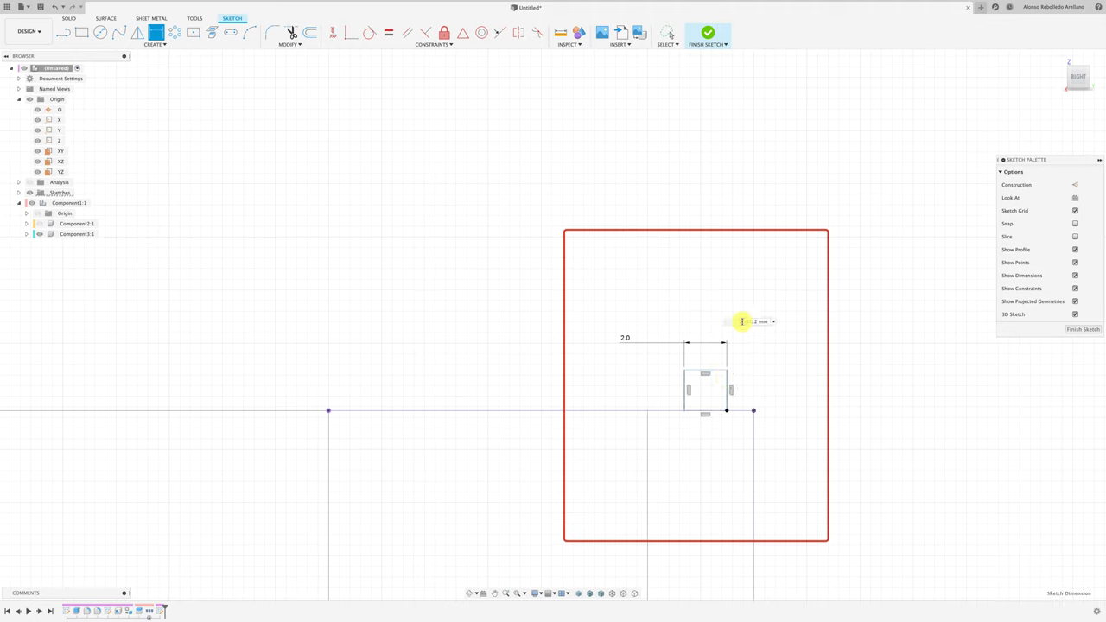
pyautogui.click(741, 321)
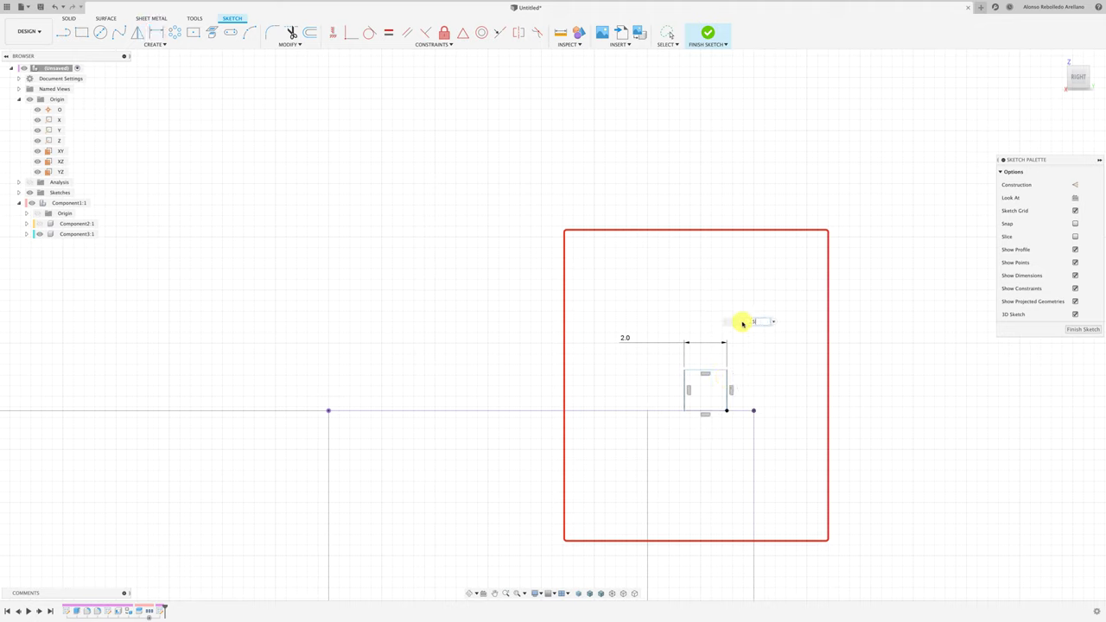
pyautogui.write('.5')
pyautogui.press('Return')
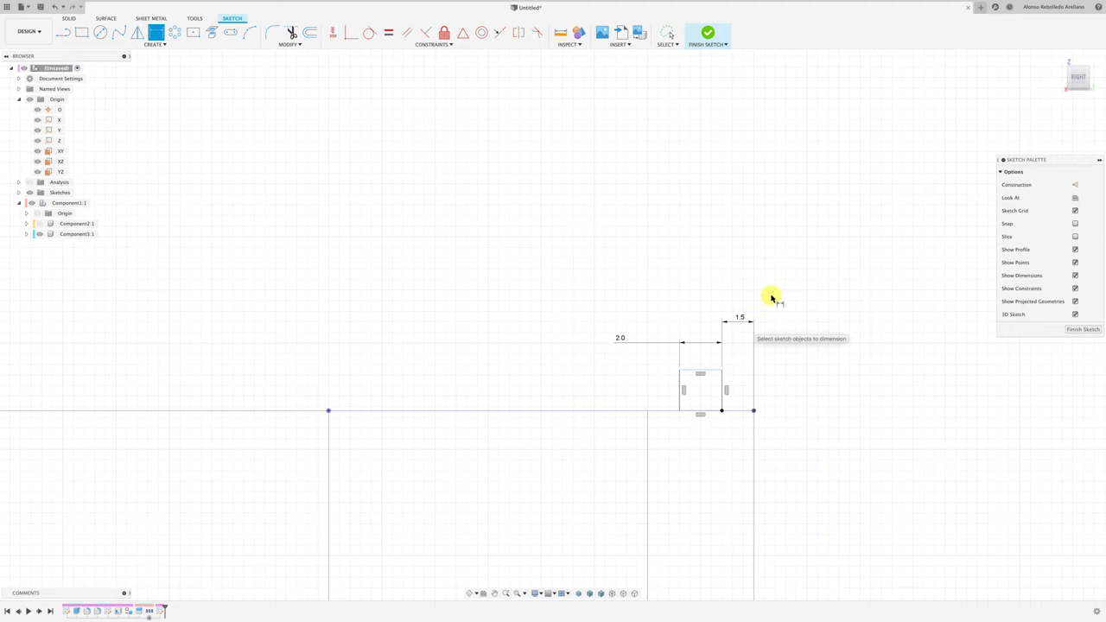
pyautogui.click(707, 34)
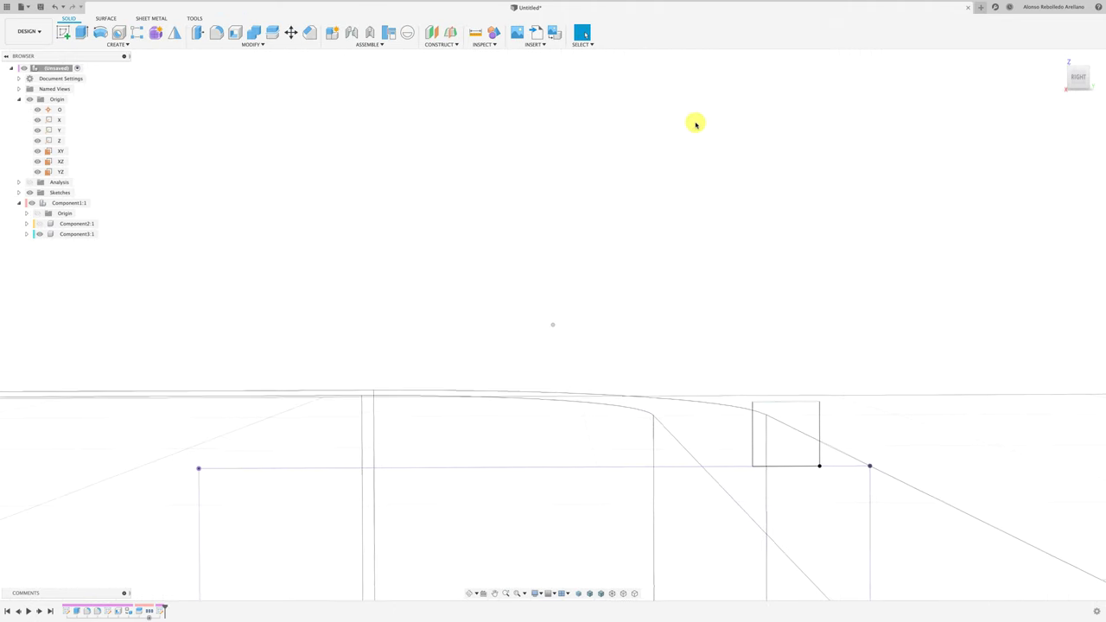
# Start a sweep feature with the base and lip sketch in view
pyautogui.moveTo(696, 363)
pyautogui.keyDown('shift'); pyautogui.mouseDown(button='middle')
pyautogui.moveTo(719, 310)
pyautogui.moveTo(908, 232)
pyautogui.mouseUp(button='middle'); pyautogui.keyUp('shift')
pyautogui.scroll(-3, 867, 230)
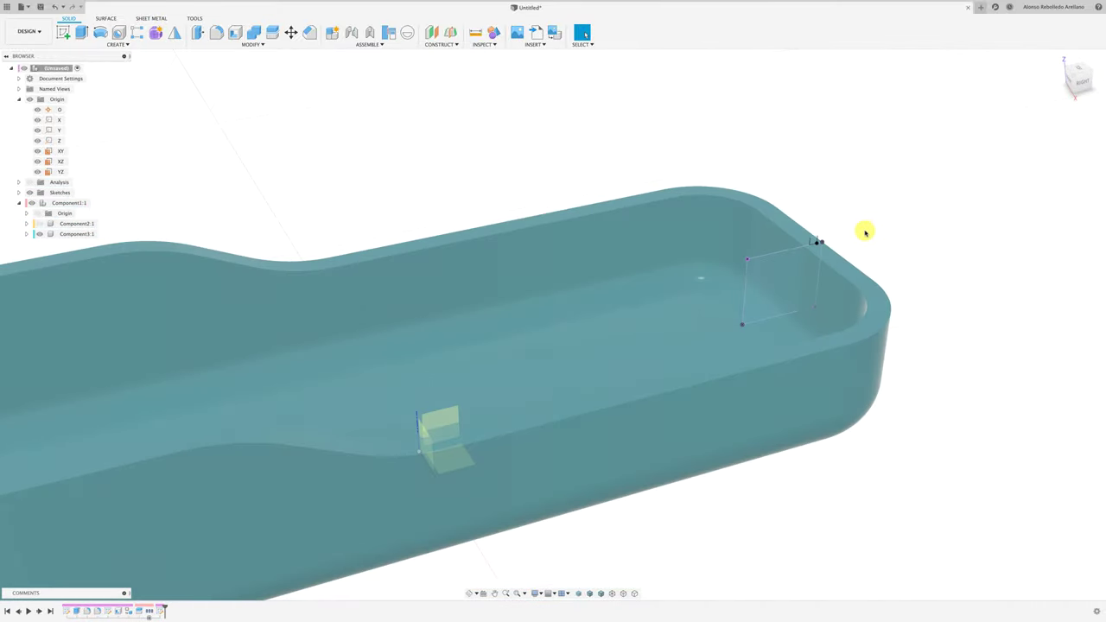
pyautogui.scroll(-1, 864, 231)
pyautogui.keyDown('shift'); pyautogui.moveTo(891, 217); pyautogui.dragTo(736, 392, button='middle'); pyautogui.keyUp('shift')
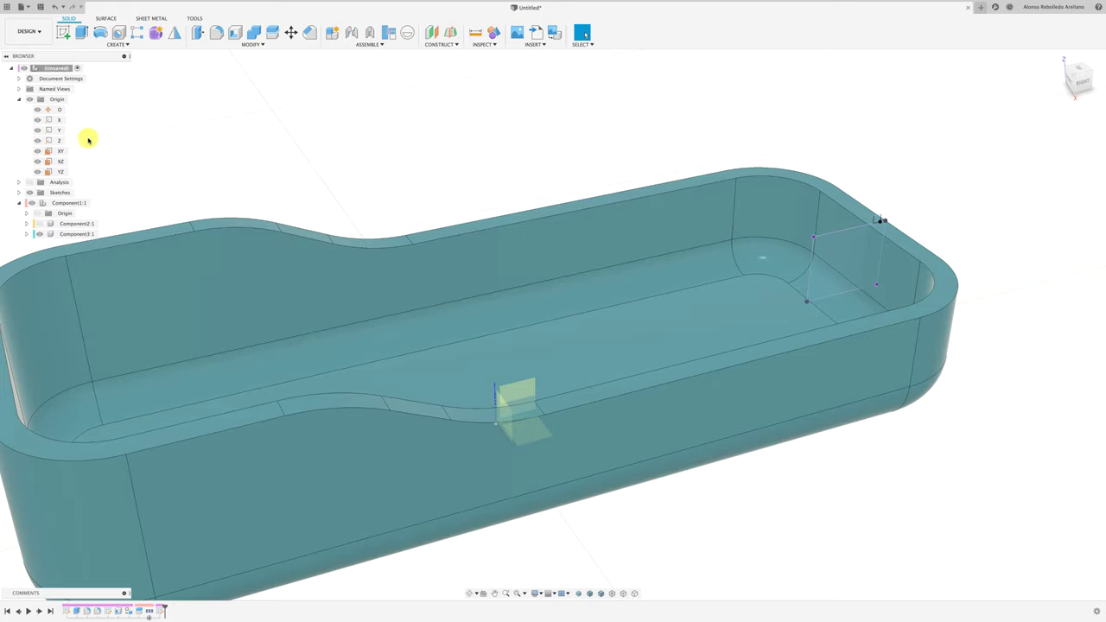
pyautogui.click(121, 45)
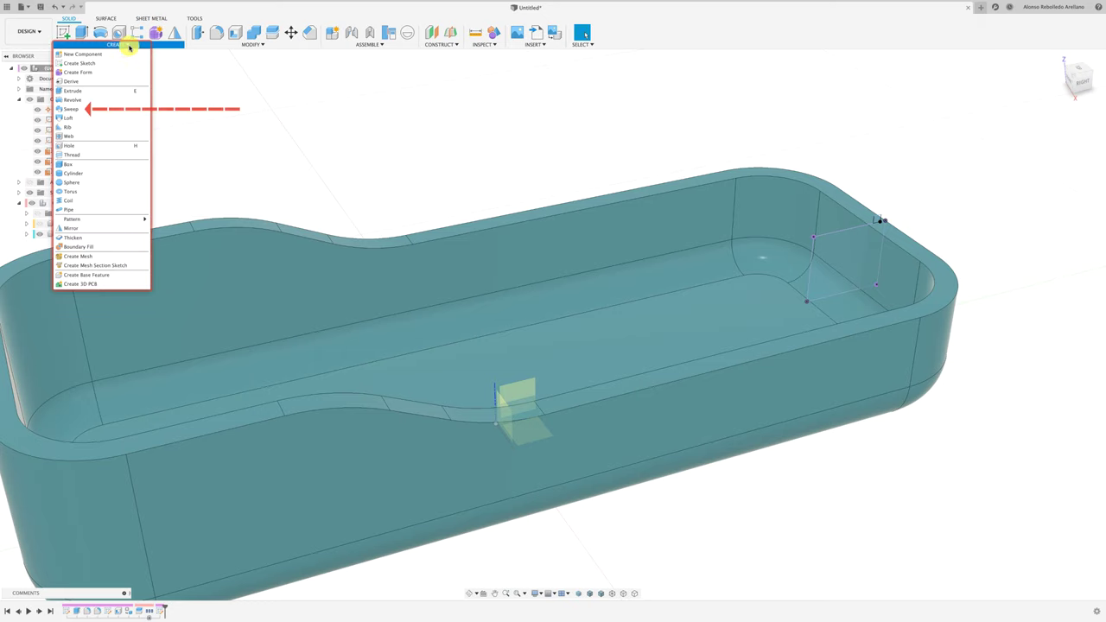
pyautogui.click(75, 111)
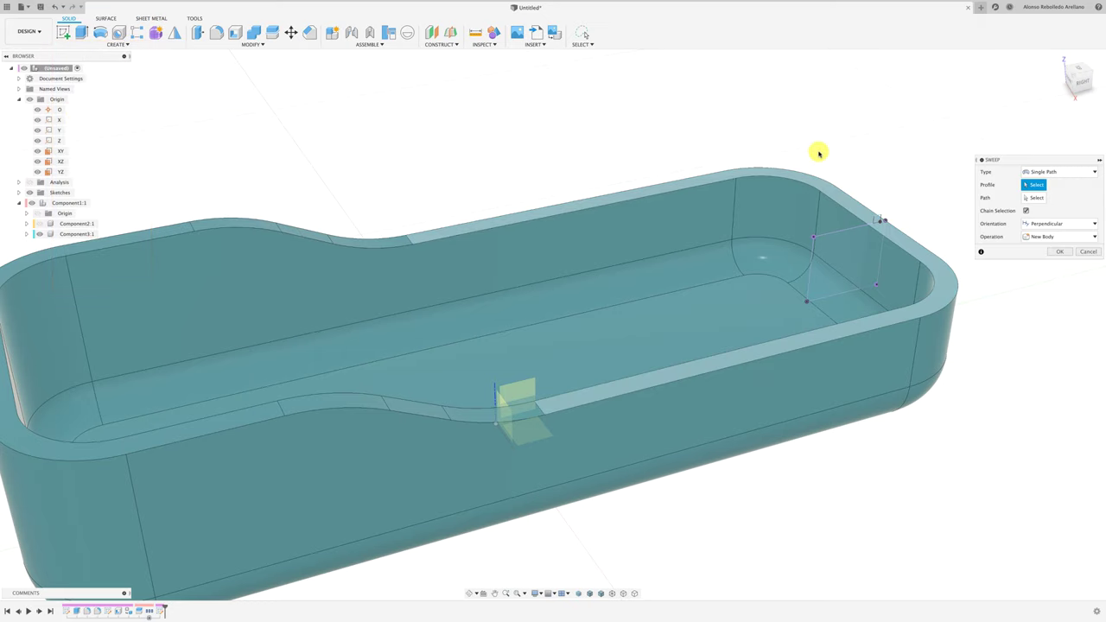
pyautogui.moveTo(817, 153); pyautogui.dragTo(612, 171, button='middle')
pyautogui.moveTo(1028, 164); pyautogui.dragTo(775, 130)
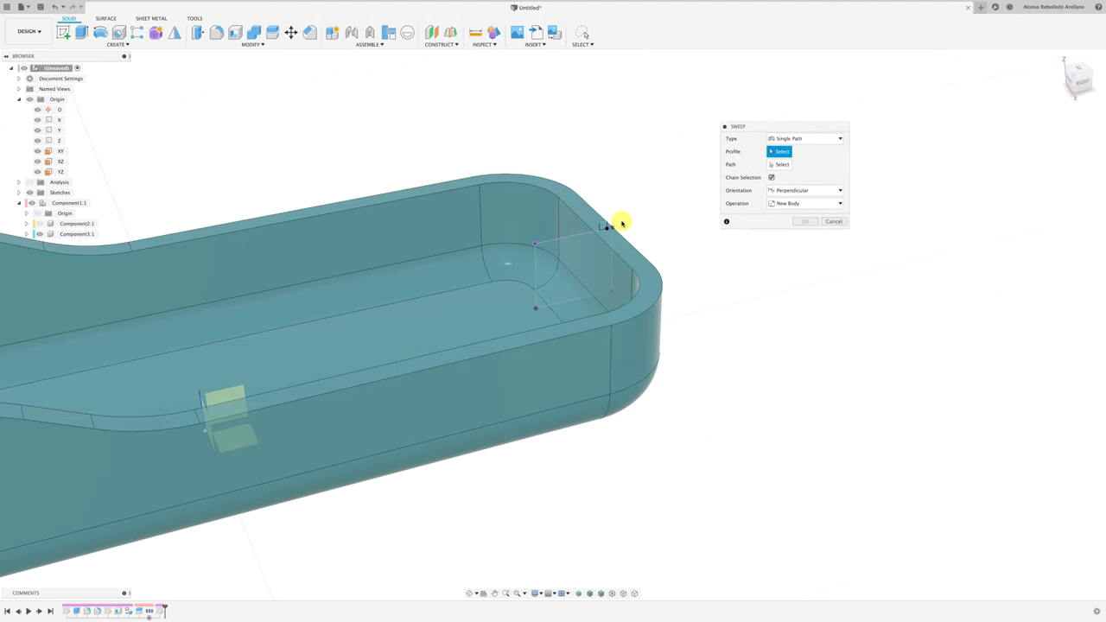
pyautogui.scroll(2, 622, 221)
pyautogui.scroll(2, 622, 223)
# Sweep the small rectangle profile along the base's rim edge as the path
pyautogui.click(581, 231)
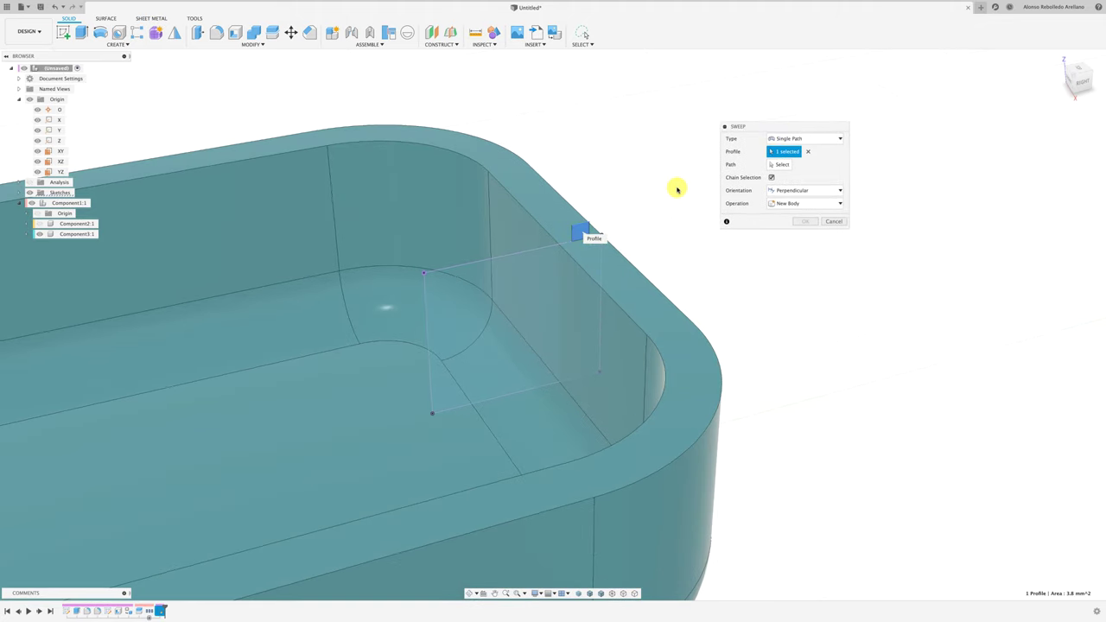
pyautogui.click(778, 164)
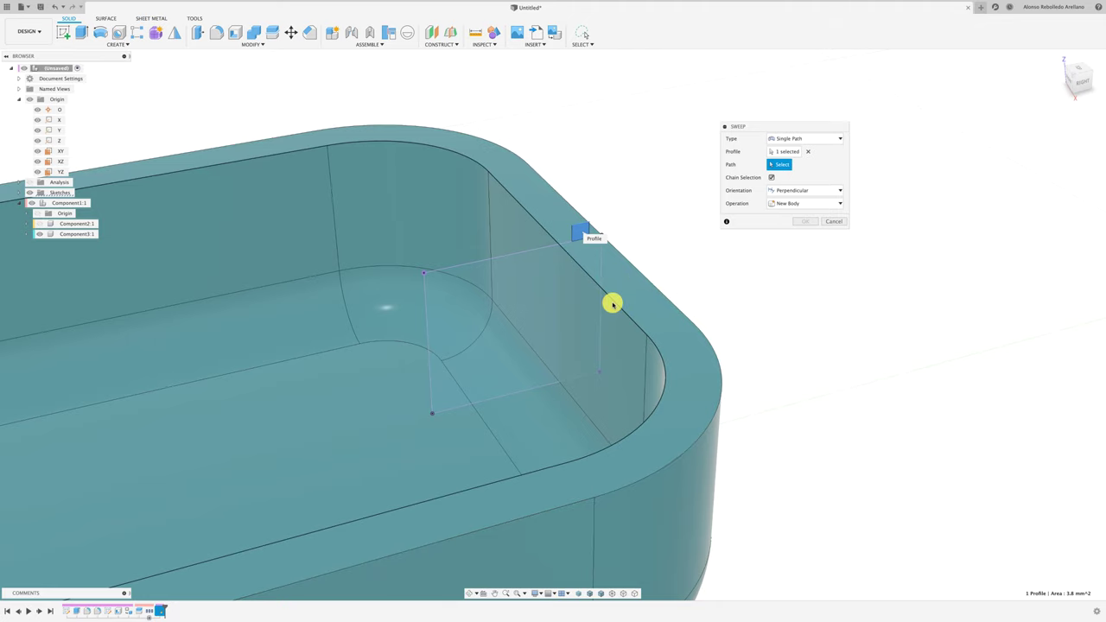
pyautogui.click(612, 303)
pyautogui.scroll(-5, 691, 302)
pyautogui.keyDown('shift'); pyautogui.moveTo(691, 302); pyautogui.dragTo(644, 283, button='middle'); pyautogui.keyUp('shift')
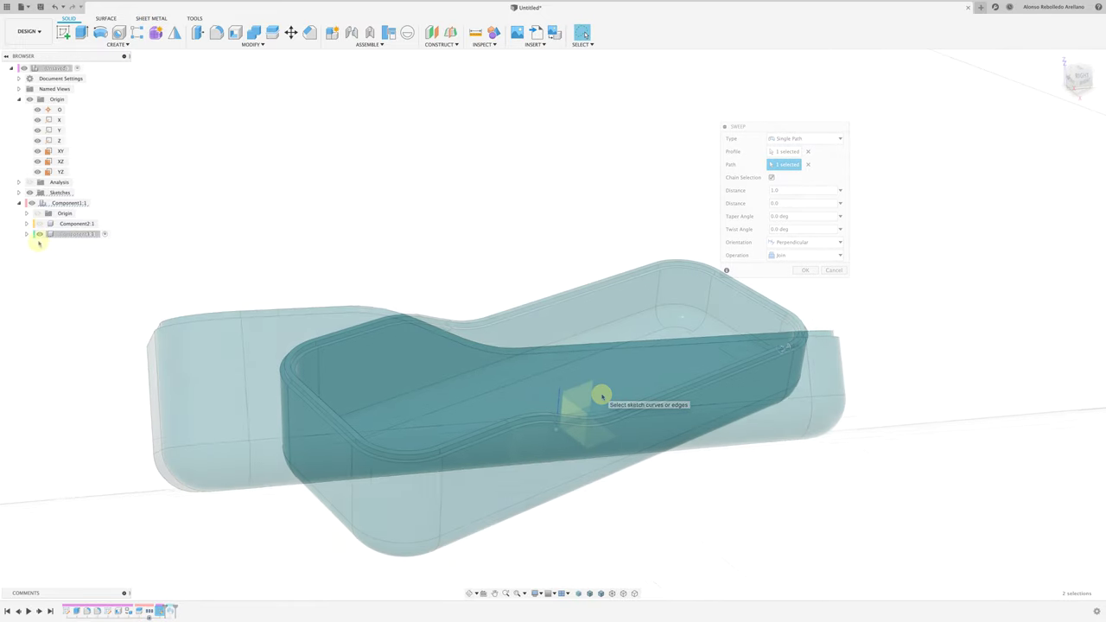
pyautogui.click(38, 224)
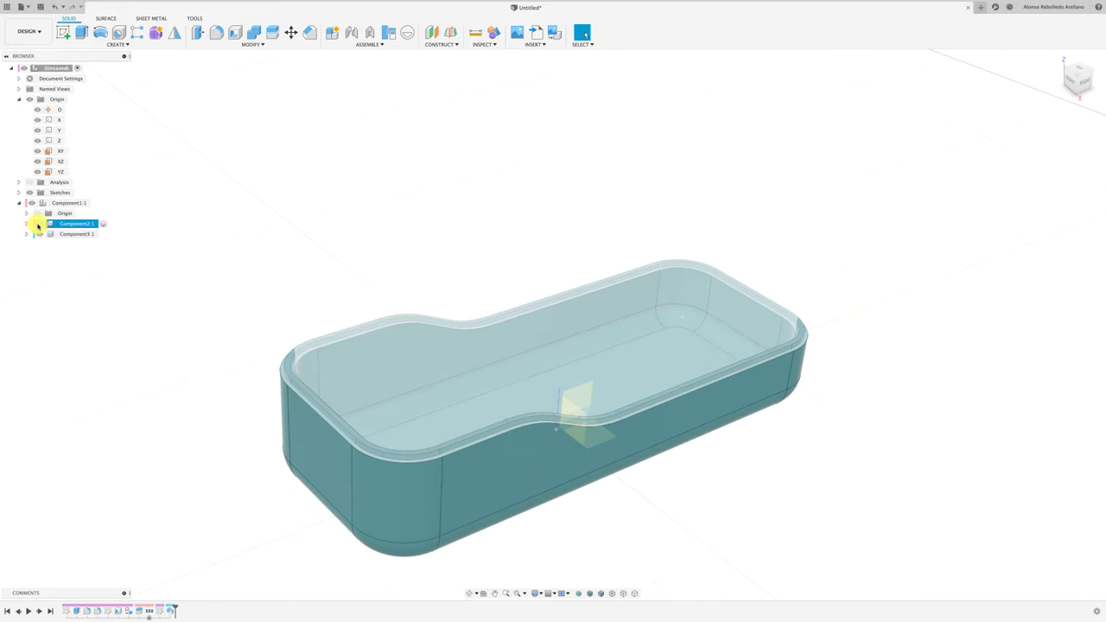
# Show the gold lid over the teal base and inspect the fit with the section view
pyautogui.click(38, 224)
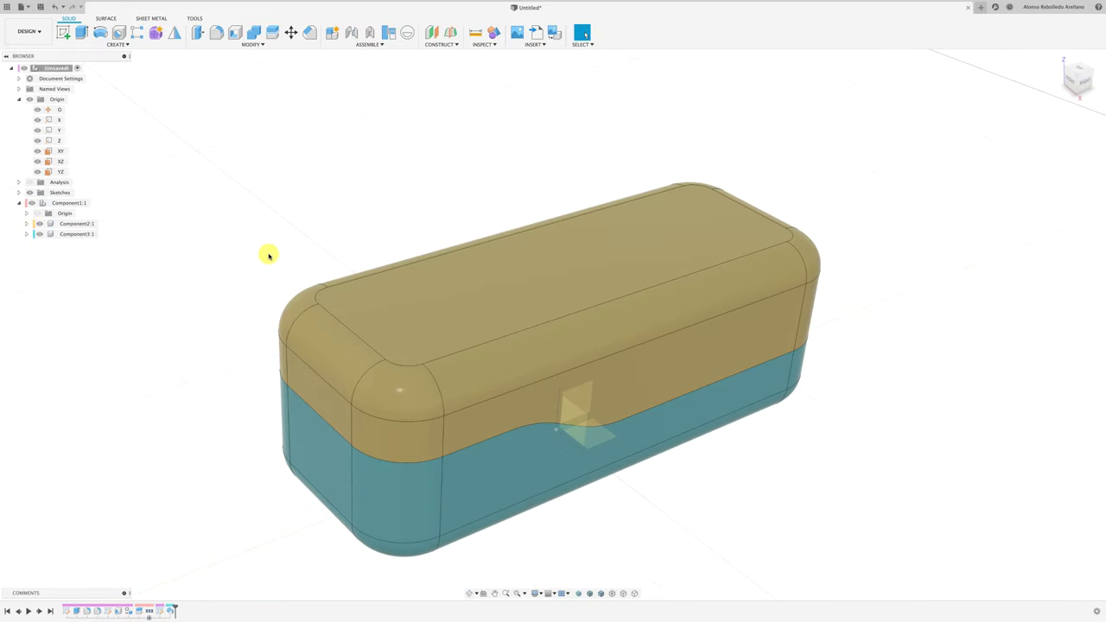
pyautogui.click(30, 184)
pyautogui.scroll(5, 363, 464)
pyautogui.scroll(-2, 331, 440)
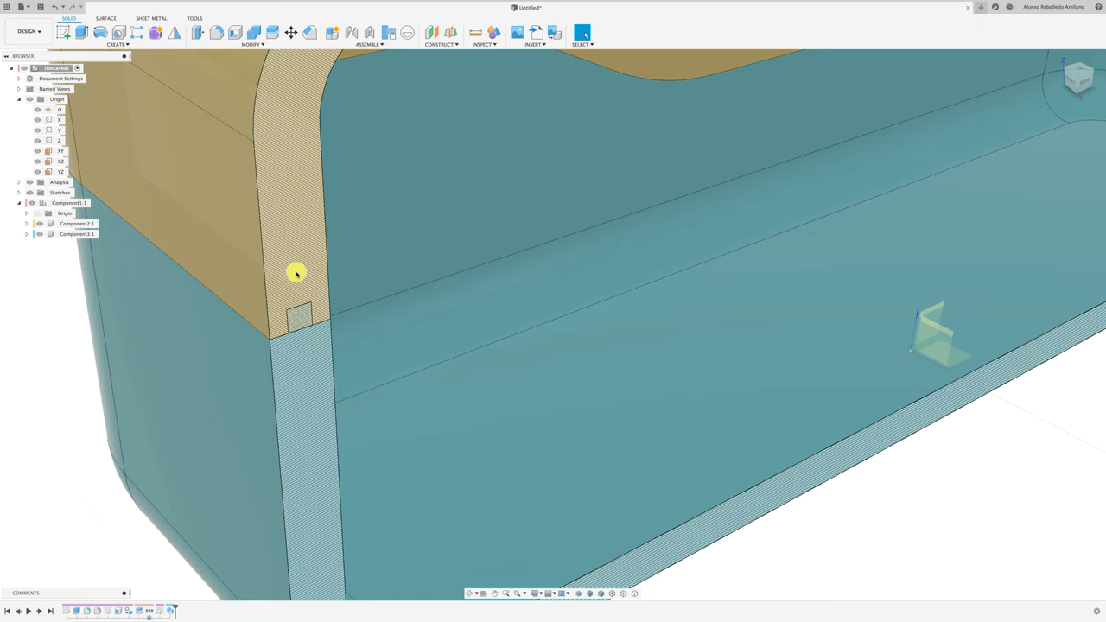
pyautogui.press('F6')
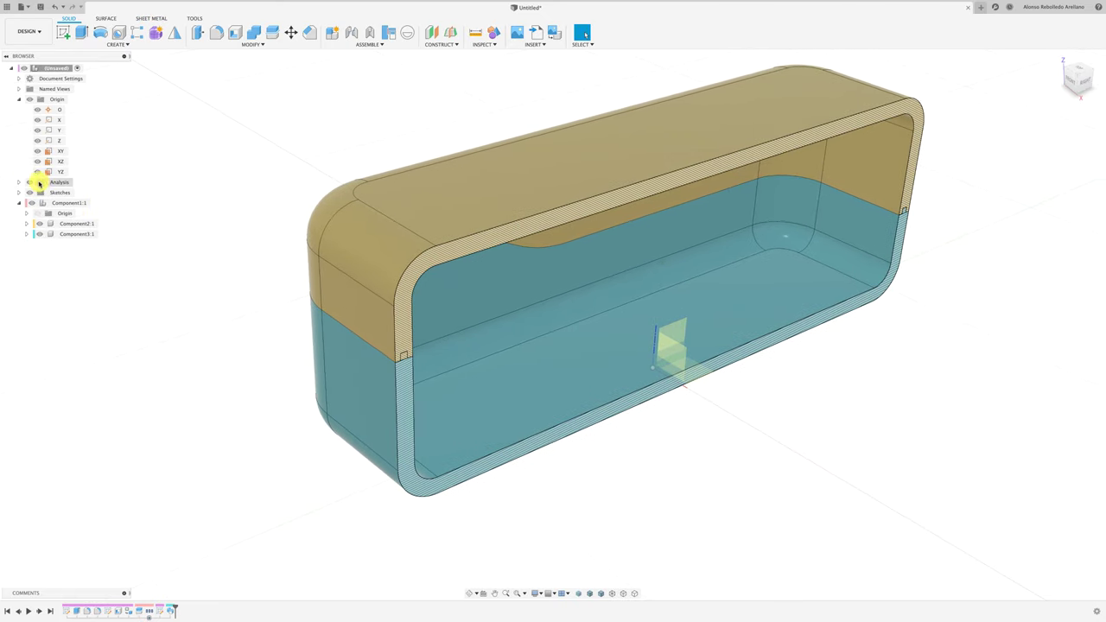
pyautogui.click(31, 182)
pyautogui.keyDown('shift'); pyautogui.moveTo(180, 197); pyautogui.dragTo(249, 47, button='middle'); pyautogui.keyUp('shift')
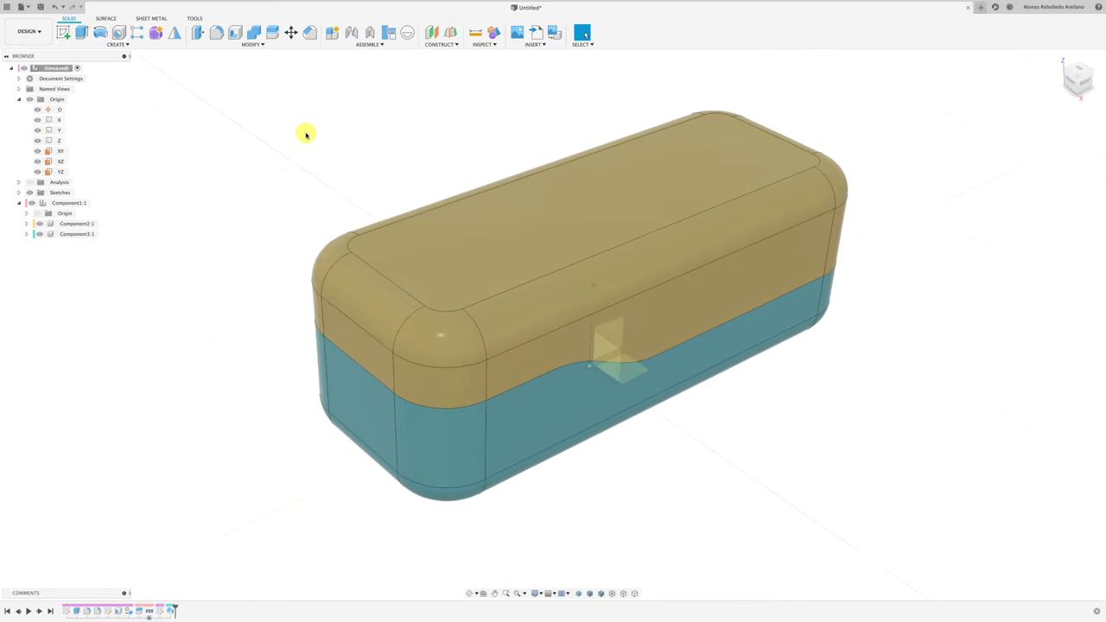
# Combine with Cut: lid as target, base as tool, keeping the base
pyautogui.click(253, 34)
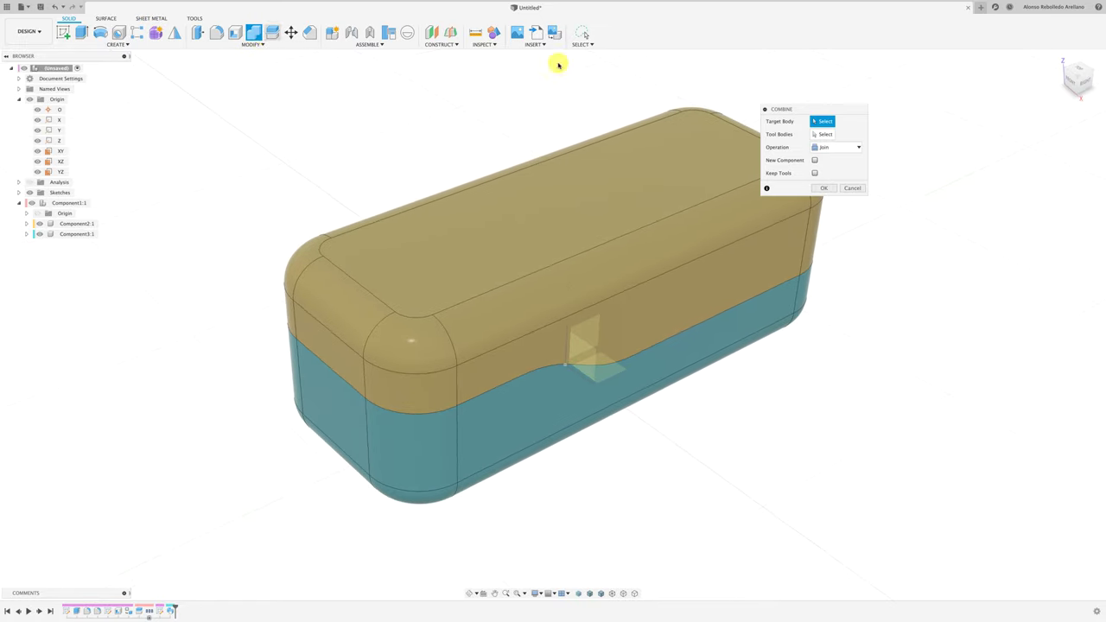
pyautogui.moveTo(855, 113); pyautogui.dragTo(954, 121)
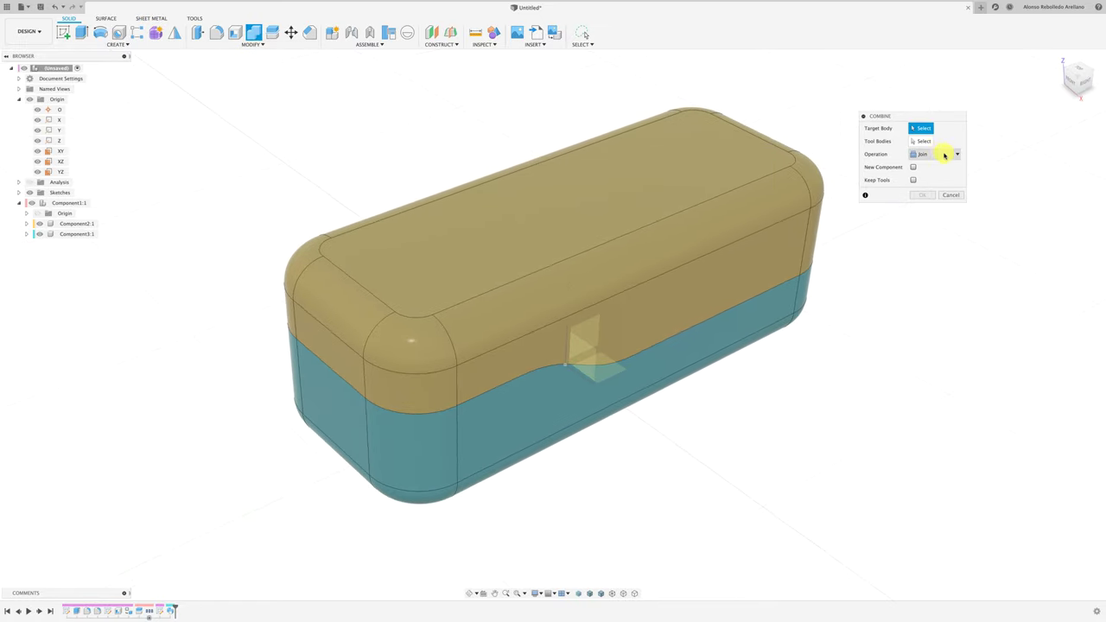
pyautogui.click(945, 154)
pyautogui.click(941, 175)
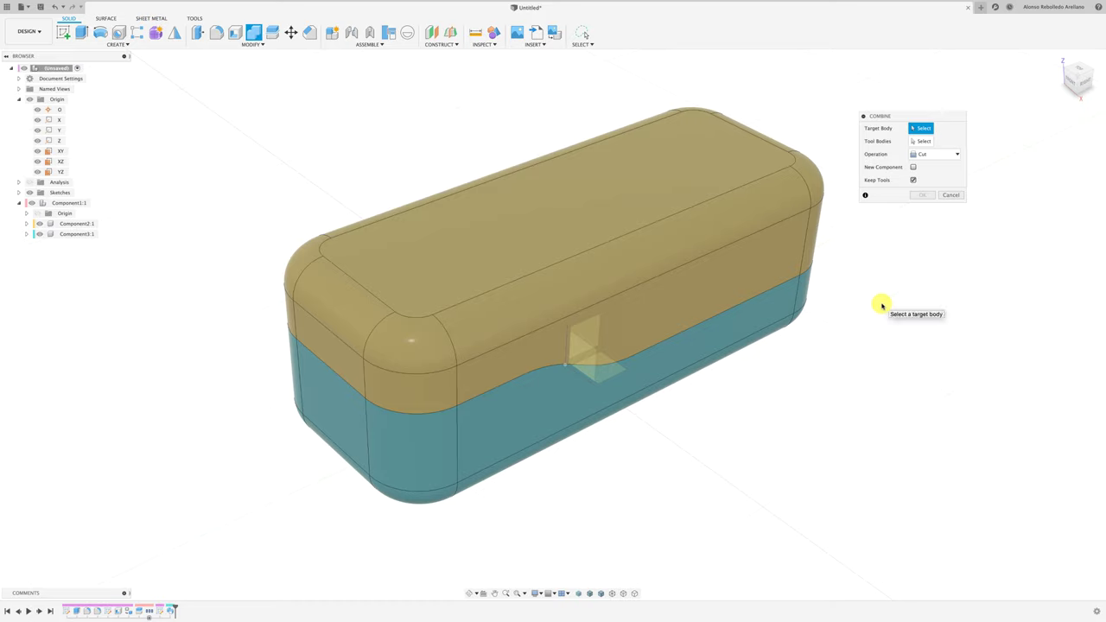
pyautogui.click(710, 259)
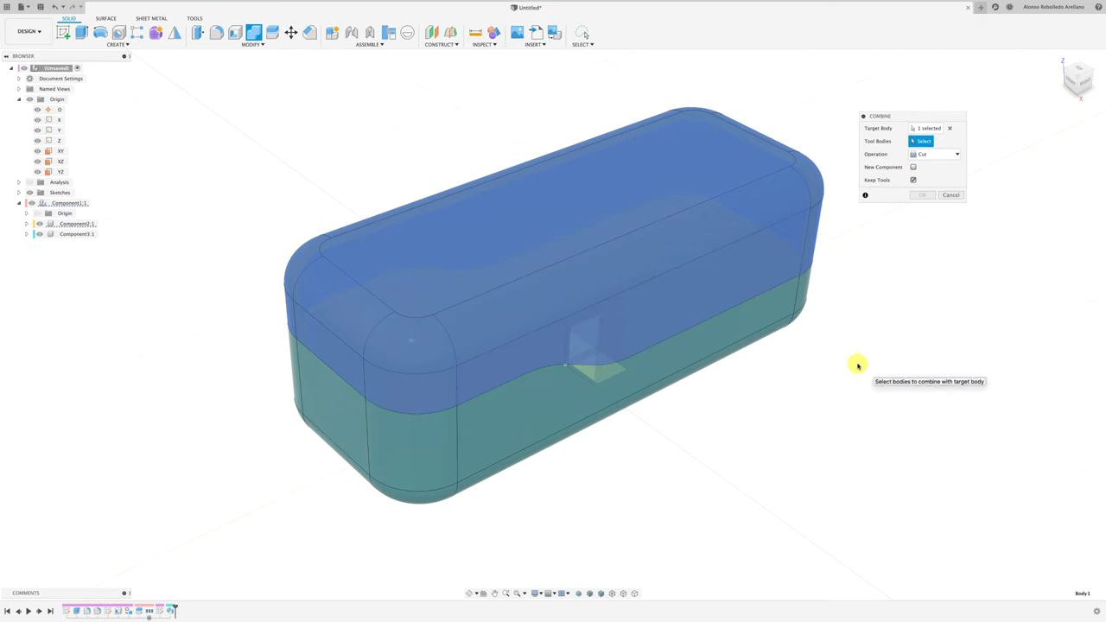
pyautogui.click(767, 321)
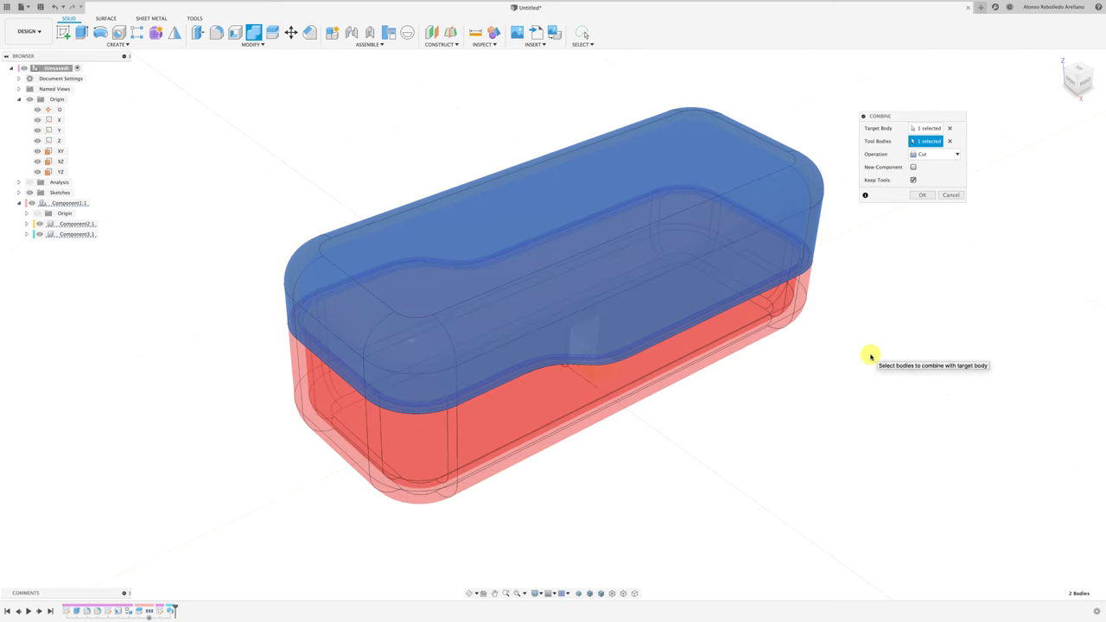
pyautogui.click(923, 196)
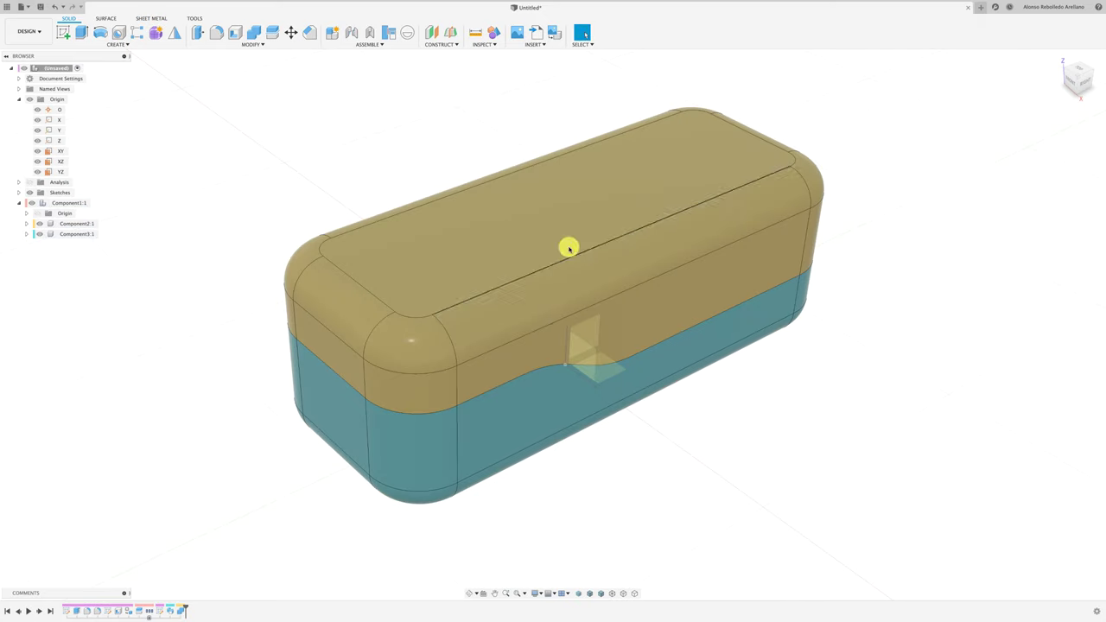
# Turn on the section view and orbit around the box to inspect the groove
pyautogui.click(31, 182)
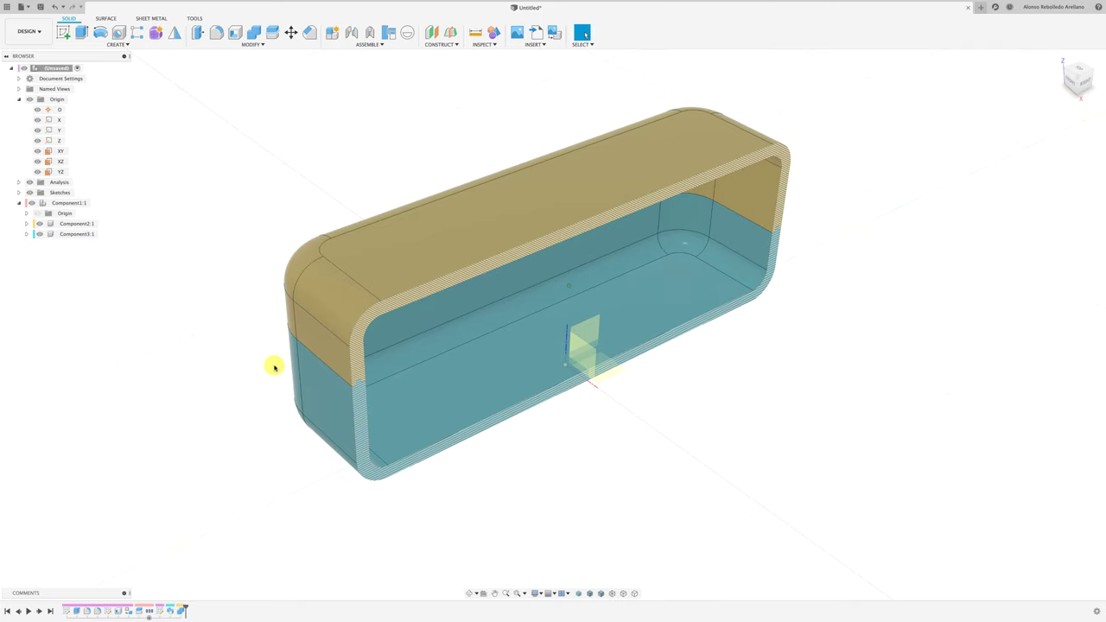
pyautogui.keyDown('shift'); pyautogui.moveTo(273, 365); pyautogui.dragTo(340, 412, button='middle'); pyautogui.keyUp('shift')
pyautogui.scroll(3, 220, 390)
pyautogui.scroll(2, 191, 395)
pyautogui.scroll(-3, 191, 396)
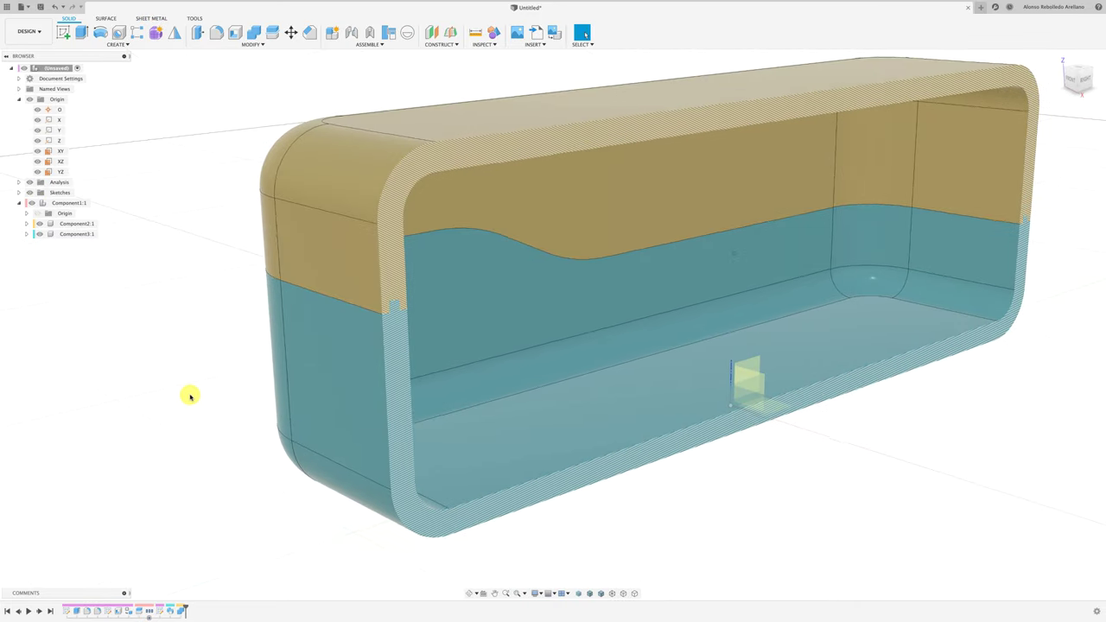
# Lift the grooved lid clear above the base and check both parts from several views
pyautogui.keyDown('shift'); pyautogui.moveTo(185, 389); pyautogui.dragTo(267, 358, button='middle'); pyautogui.keyUp('shift')
pyautogui.moveTo(371, 348); pyautogui.dragTo(369, 276)
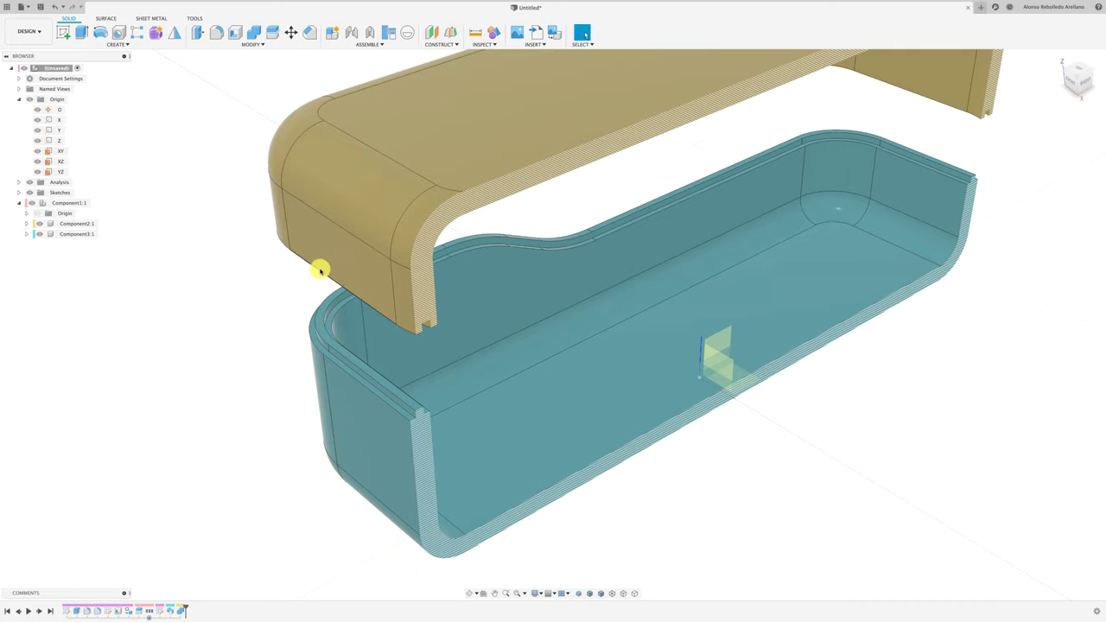
pyautogui.moveTo(320, 271)
pyautogui.keyDown('shift'); pyautogui.mouseDown(button='middle')
pyautogui.moveTo(289, 309)
pyautogui.moveTo(287, 183)
pyautogui.moveTo(561, 196)
pyautogui.mouseUp(button='middle'); pyautogui.keyUp('shift')
pyautogui.press('F6')
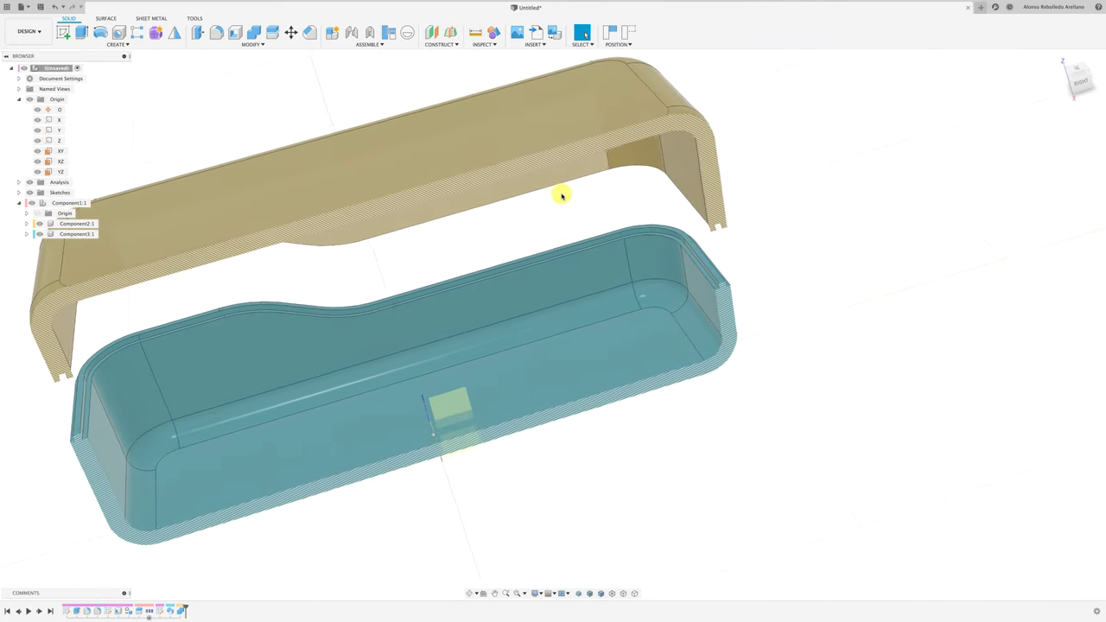
pyautogui.click(75, 234)
pyautogui.press('F6')
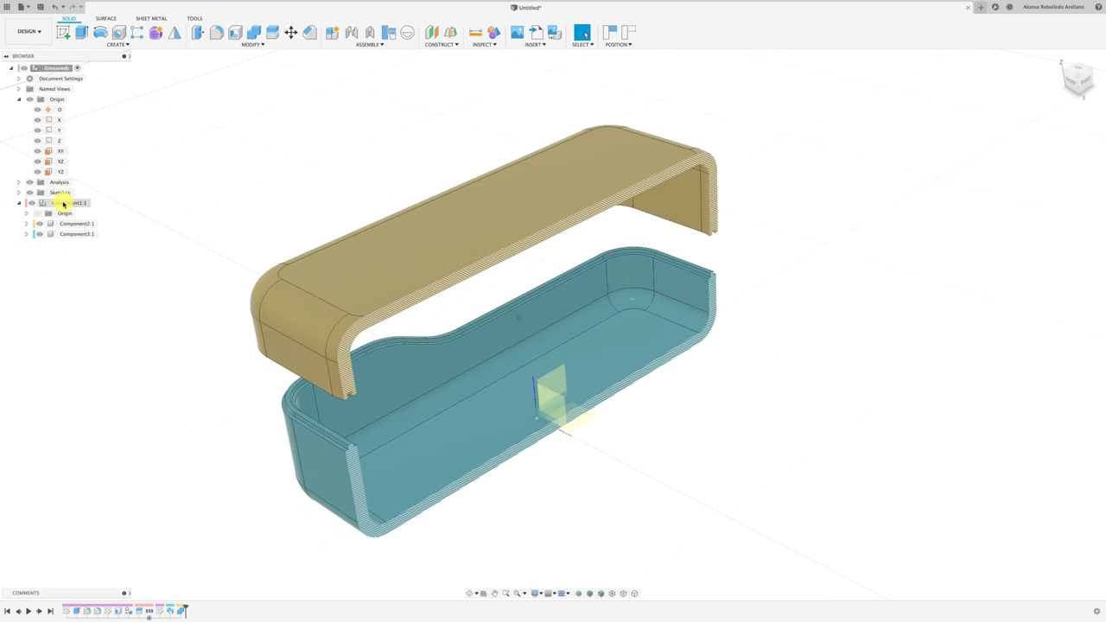
pyautogui.press('F5')
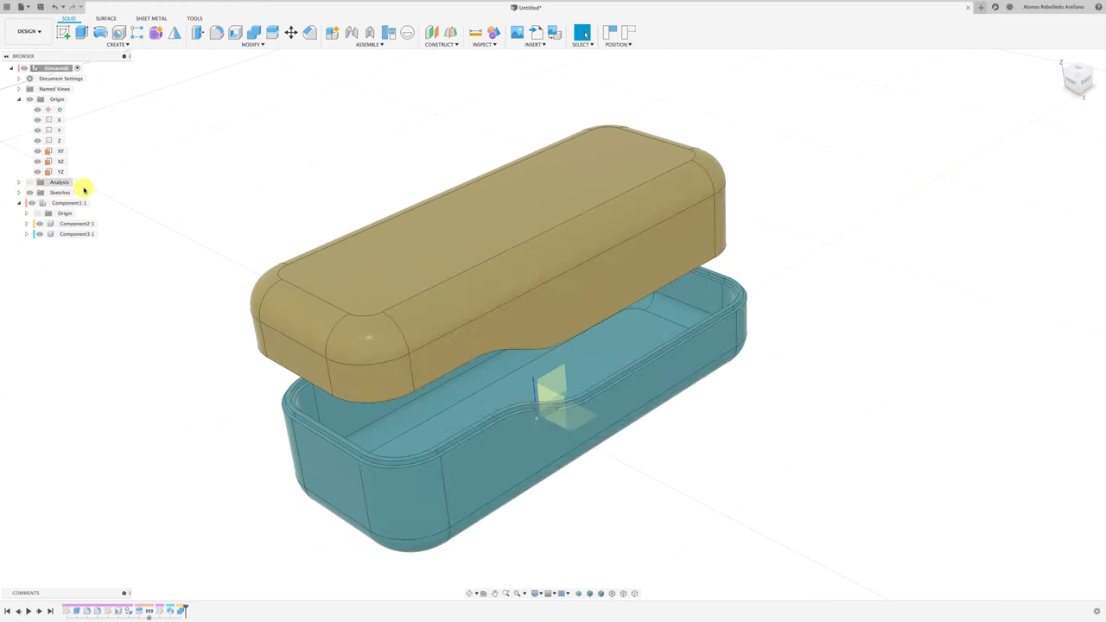